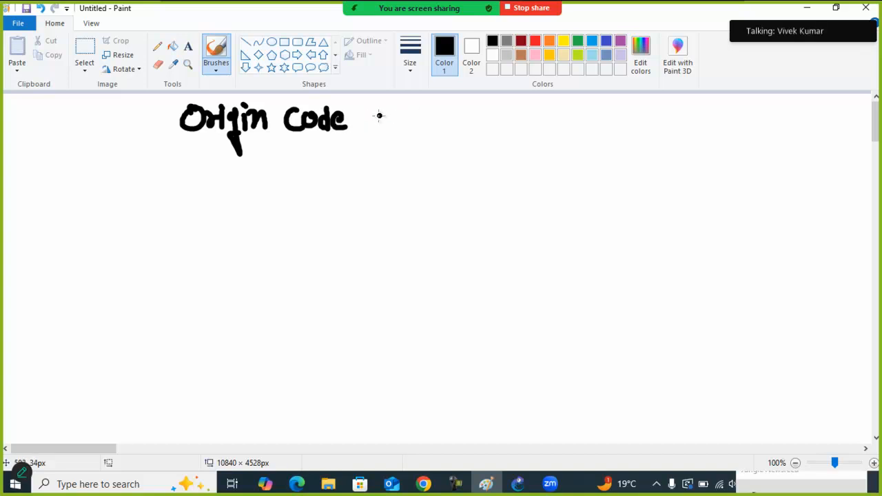
Complete the handwritten title as "Origin Code for Path Manipulation" and underline it
mouse_move(390, 101)
left_mouse_down()
mouse_move(380, 129)
mouse_move(417, 116)
mouse_move(456, 117)
mouse_move(469, 129)
left_mouse_up()
mouse_move(483, 101)
left_mouse_down()
mouse_move(477, 130)
mouse_move(501, 121)
mouse_move(523, 130)
mouse_move(550, 104)
mouse_move(560, 128)
mouse_move(578, 105)
mouse_move(586, 138)
mouse_move(618, 106)
mouse_move(634, 121)
mouse_move(660, 103)
mouse_move(677, 106)
mouse_move(680, 123)
left_mouse_up()
left_click(352, 113)
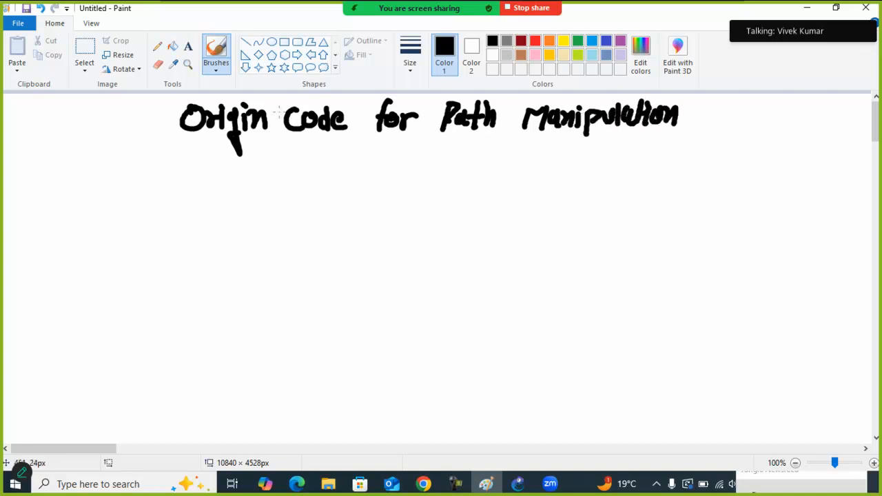
left_click_drag(180, 137, 674, 143)
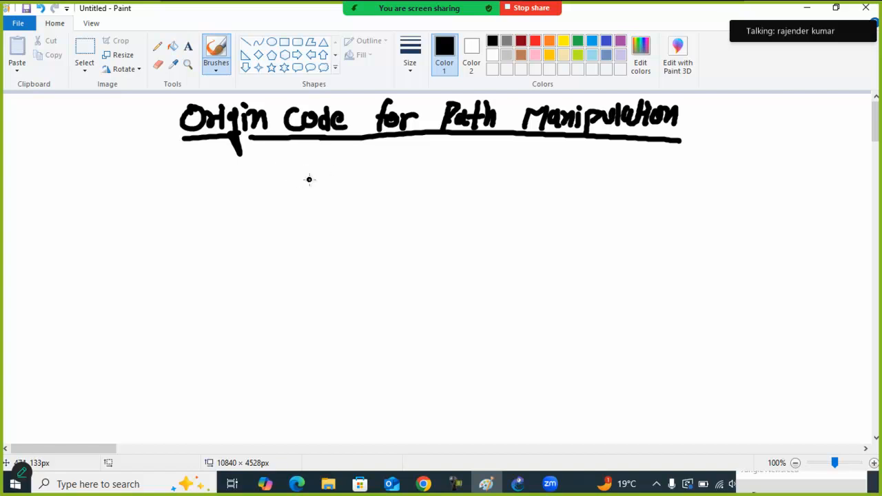
Handwrite the line "i = BGP" below the title
left_click_drag(308, 178, 348, 182)
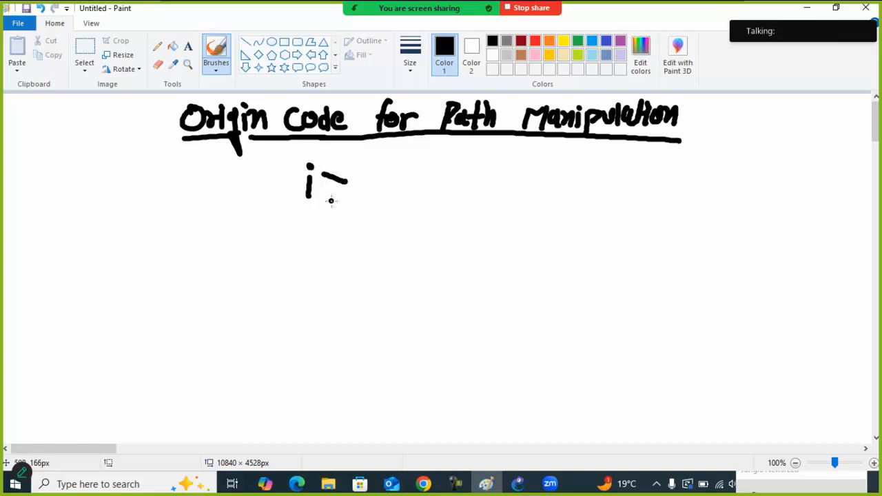
key("ctrl+z")
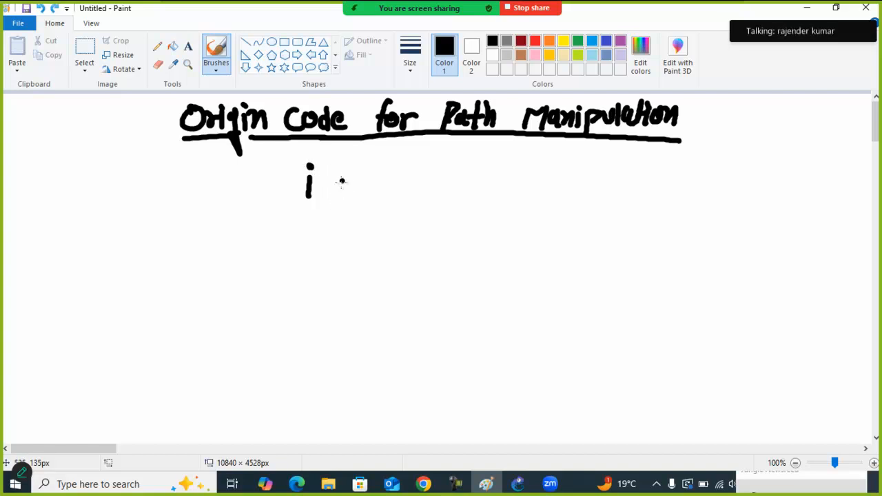
left_click_drag(335, 181, 340, 187)
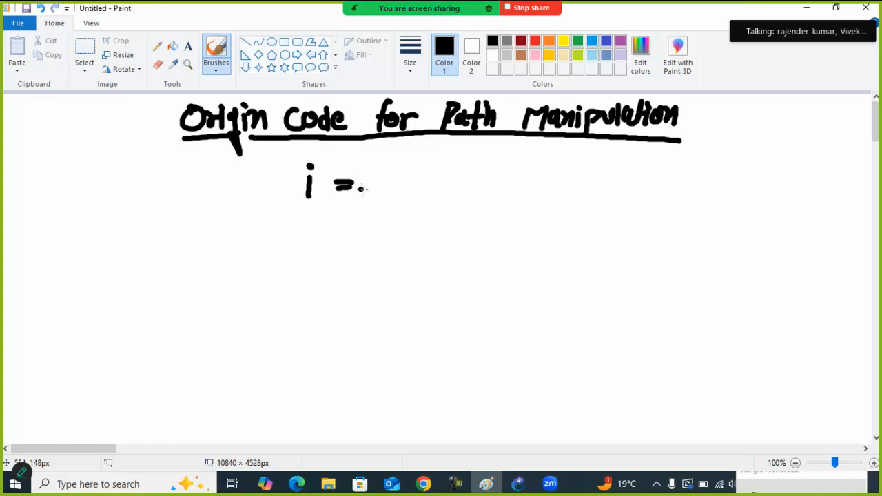
mouse_move(392, 178)
left_mouse_down()
mouse_move(383, 186)
mouse_move(387, 173)
mouse_move(436, 181)
left_mouse_up()
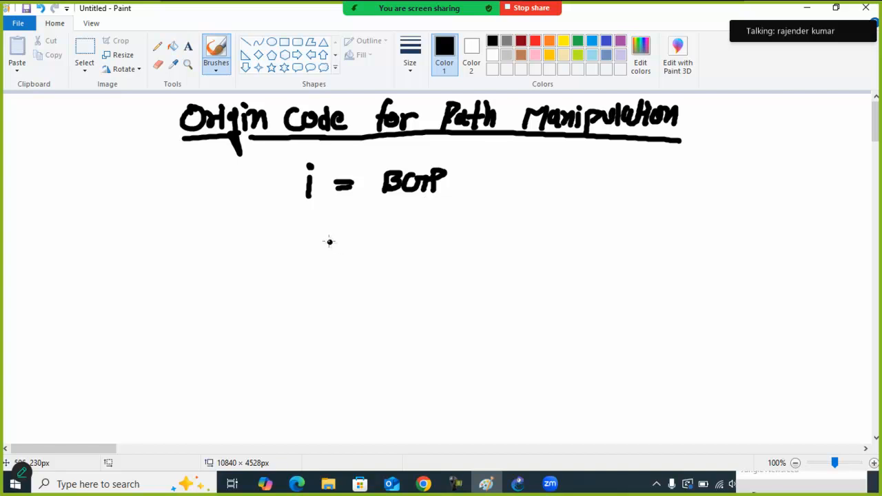
Handwrite the line "E = EGP" below the BGP line
mouse_move(304, 224)
left_mouse_down()
mouse_move(301, 251)
mouse_move(324, 225)
left_mouse_up()
mouse_move(335, 232)
left_mouse_down()
mouse_move(402, 246)
mouse_move(411, 224)
left_mouse_up()
left_click(367, 238)
mouse_move(392, 236)
left_mouse_down()
mouse_move(436, 227)
mouse_move(432, 242)
left_mouse_up()
mouse_move(445, 222)
left_mouse_down()
mouse_move(443, 246)
mouse_move(448, 237)
left_mouse_up()
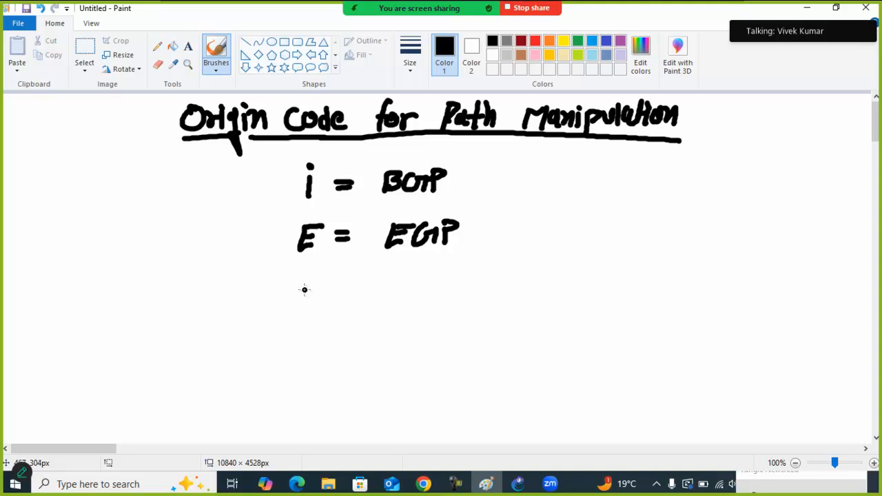
Handwrite "? = Redistribute" below the EGP line and the preference order "i > E > ?" to the right of the list
left_click_drag(299, 283, 303, 310)
left_click(303, 320)
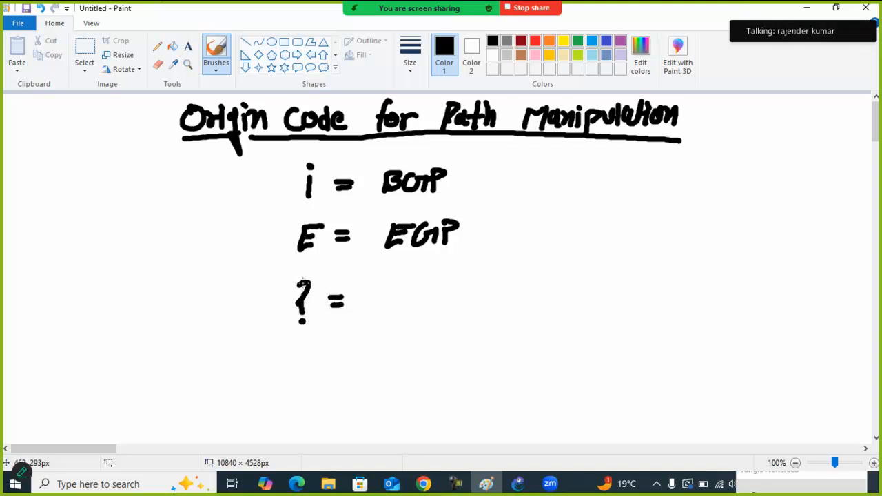
mouse_move(383, 301)
left_mouse_down()
mouse_move(399, 282)
mouse_move(404, 303)
mouse_move(417, 307)
mouse_move(433, 294)
mouse_move(453, 307)
mouse_move(482, 279)
mouse_move(527, 288)
left_mouse_up()
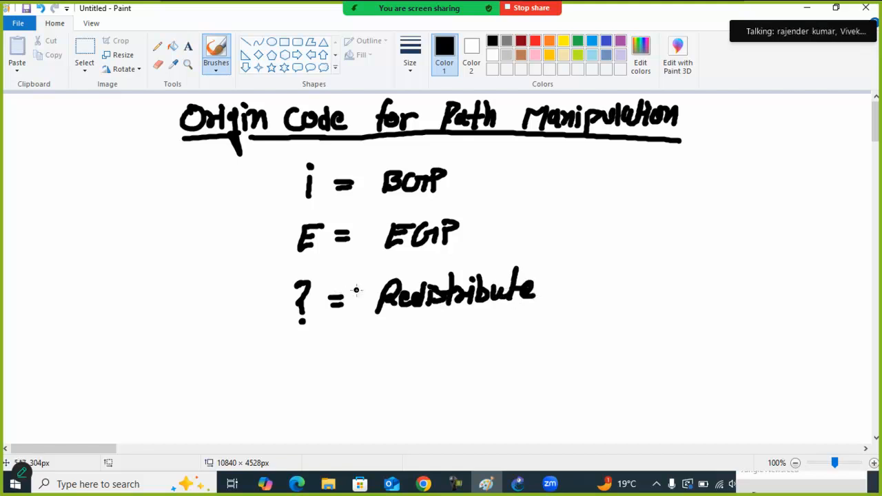
mouse_move(632, 211)
left_mouse_down()
mouse_move(630, 232)
mouse_move(662, 212)
mouse_move(651, 235)
left_mouse_up()
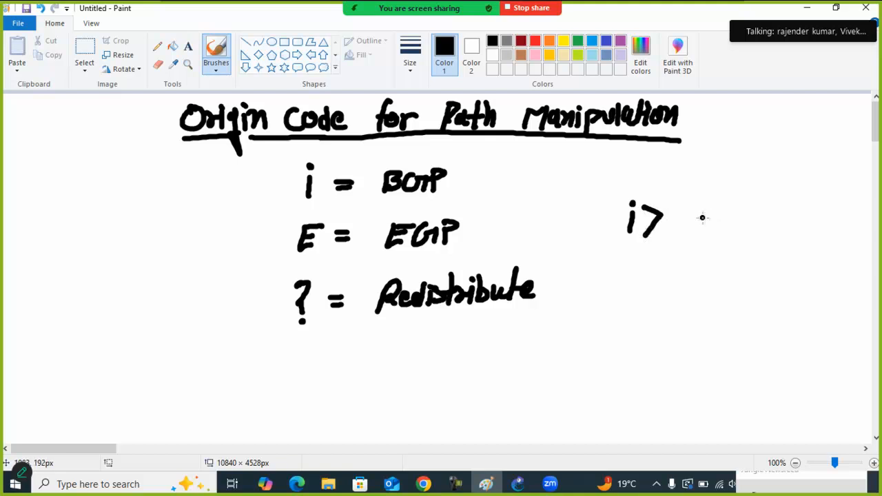
mouse_move(678, 206)
left_mouse_down()
mouse_move(684, 230)
mouse_move(722, 209)
mouse_move(716, 233)
mouse_move(745, 238)
left_mouse_up()
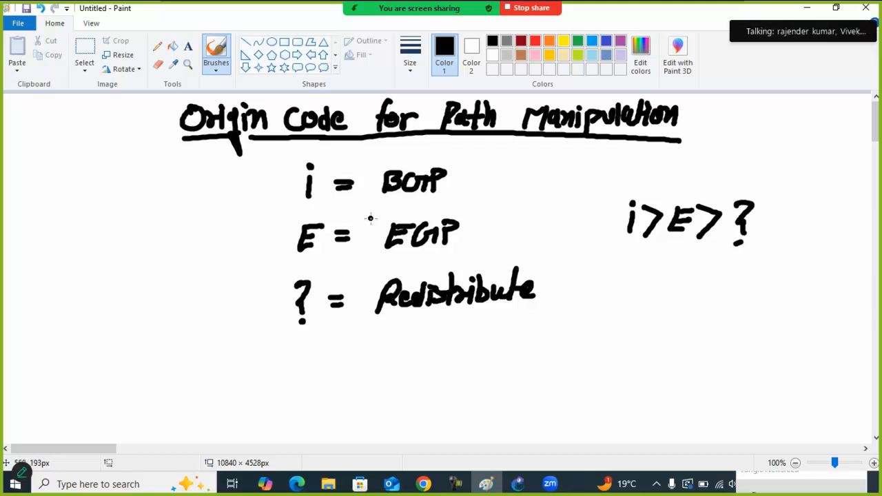
Mark the "E = EGP" line with an X, and delete the whole line from the canvas
mouse_move(289, 224)
left_mouse_down()
mouse_move(268, 253)
mouse_move(291, 253)
left_mouse_up()
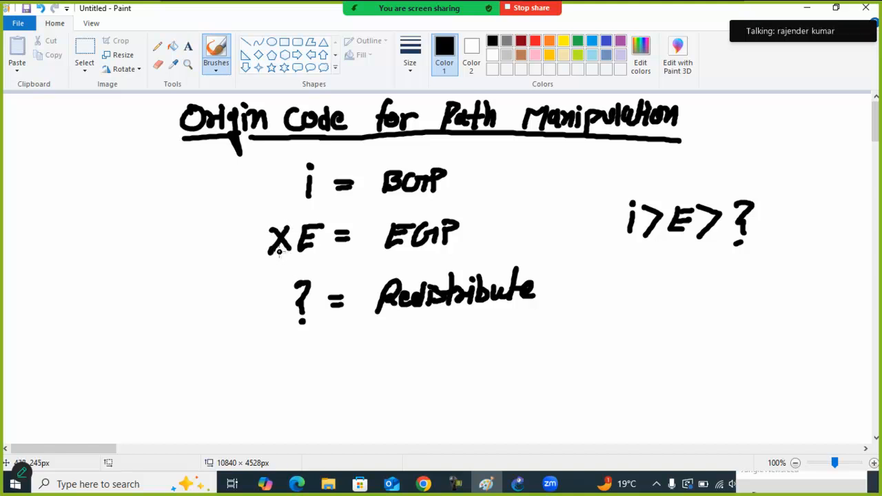
left_click(84, 49)
mouse_move(253, 206)
left_mouse_down()
mouse_move(496, 269)
mouse_move(494, 262)
left_mouse_up()
key("Delete")
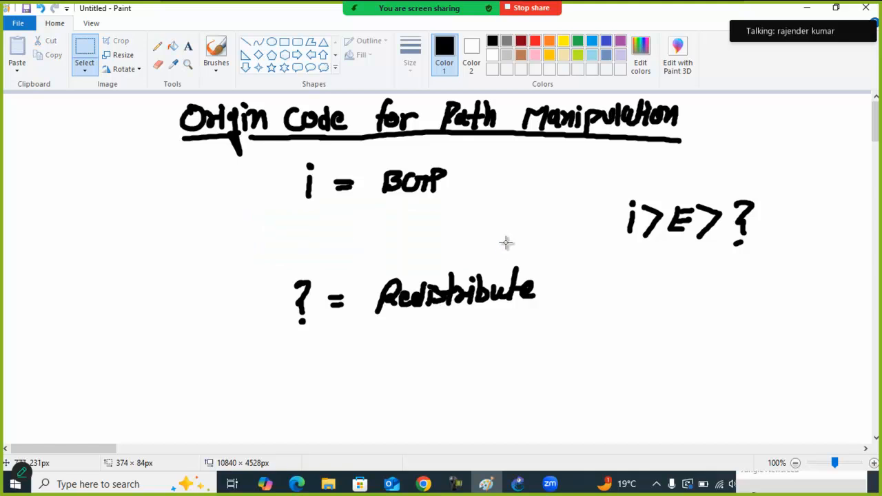
left_click(215, 55)
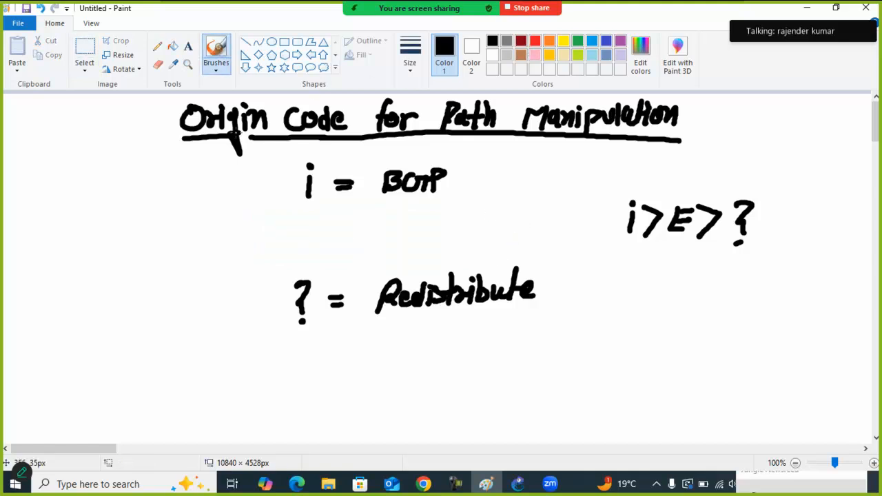
Move the "? = Redistribute" line up to sit directly below "i = BGP"
left_click(85, 49)
mouse_move(272, 252)
left_mouse_down()
mouse_move(374, 296)
mouse_move(577, 339)
left_mouse_up()
left_click_drag(518, 312, 522, 262)
Handwrite the preference order "i > ?" with the brush below the Redistribute line
left_click(216, 55)
mouse_move(328, 318)
left_mouse_down()
mouse_move(366, 325)
mouse_move(345, 343)
left_mouse_up()
left_click_drag(386, 314, 387, 337)
left_click(388, 346)
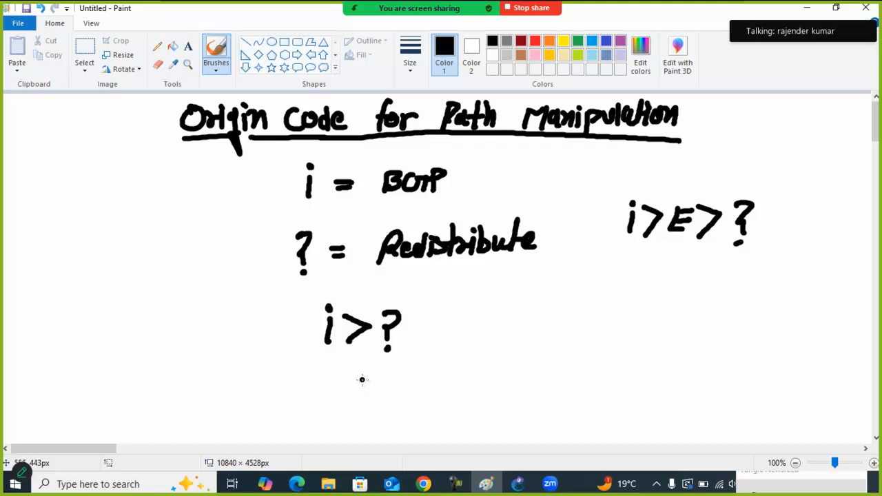
Delete the "i > E > ?" note beside the list
left_click(81, 57)
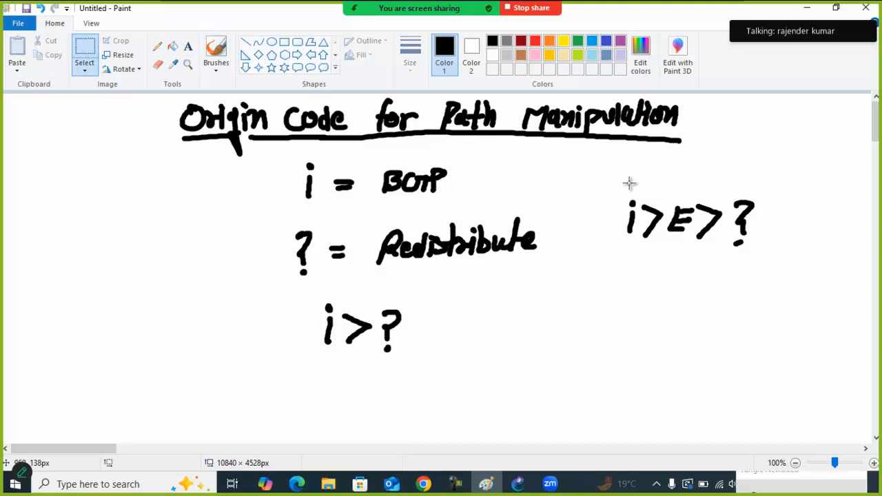
left_click_drag(613, 179, 769, 260)
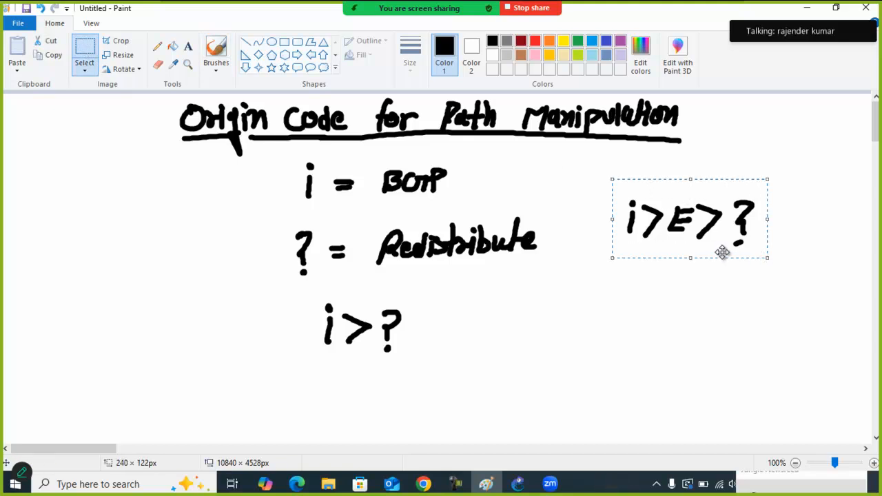
key("Delete")
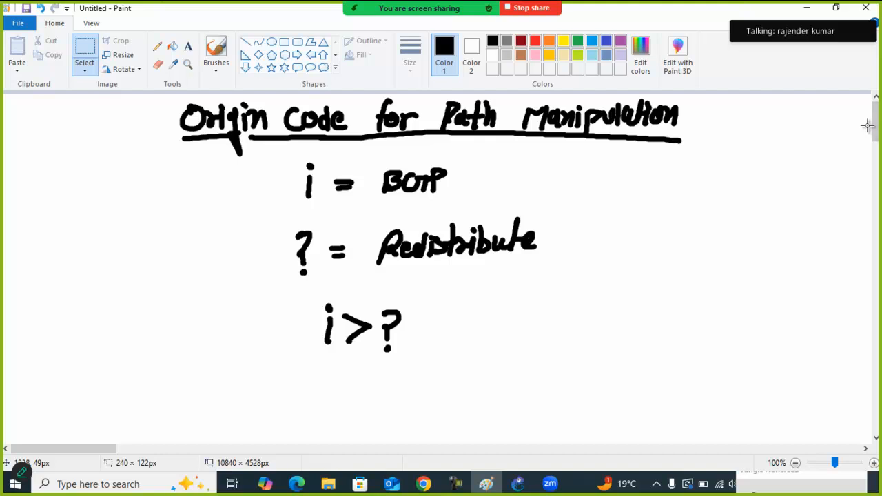
Switch to the GNS3 topology, paste a screenshot of it into a new Paint window, and shift the image up and left
left_click_drag(874, 128, 874, 156)
left_click(518, 484)
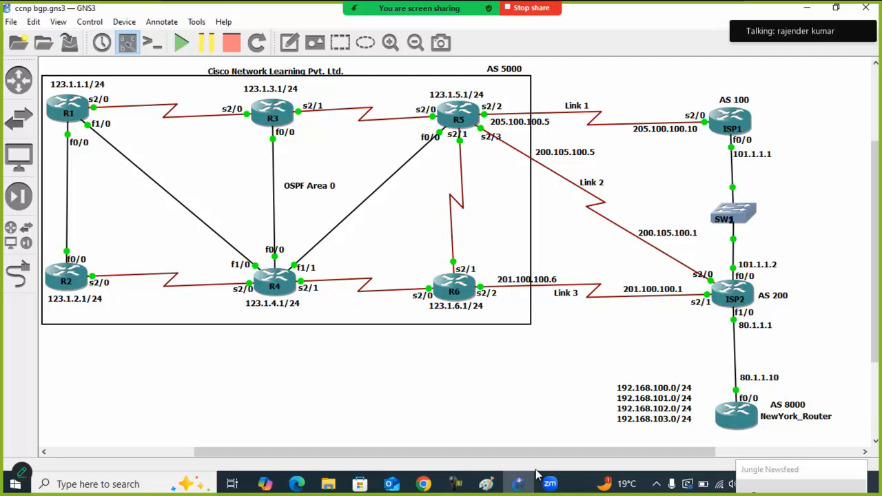
key("super")
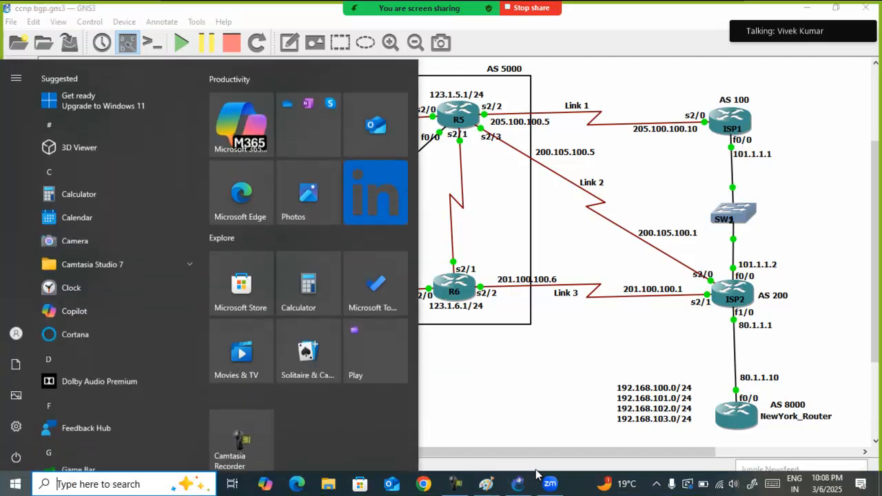
type("paint")
key("Return")
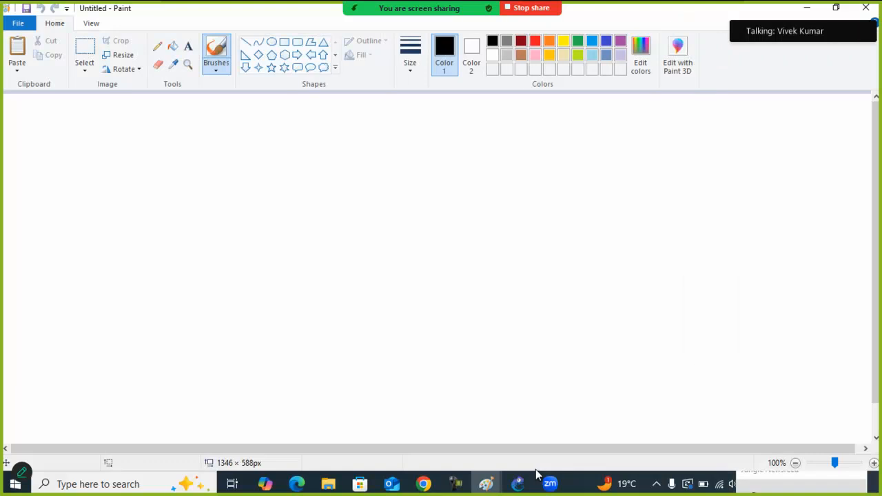
key("ctrl+v")
mouse_move(307, 222)
left_mouse_down()
mouse_move(337, 197)
mouse_move(332, 184)
left_mouse_up()
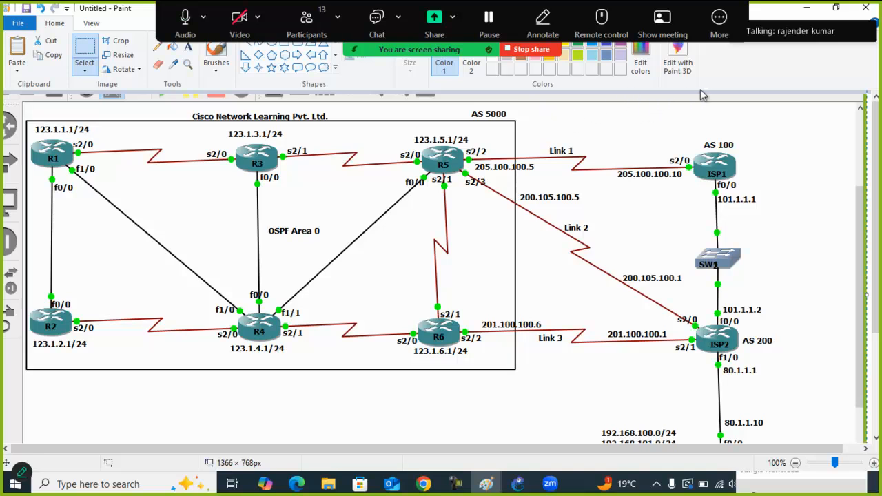
Draw thick blue double-headed brush arrows from R1 to R5 and from R1 to R6
left_click(215, 57)
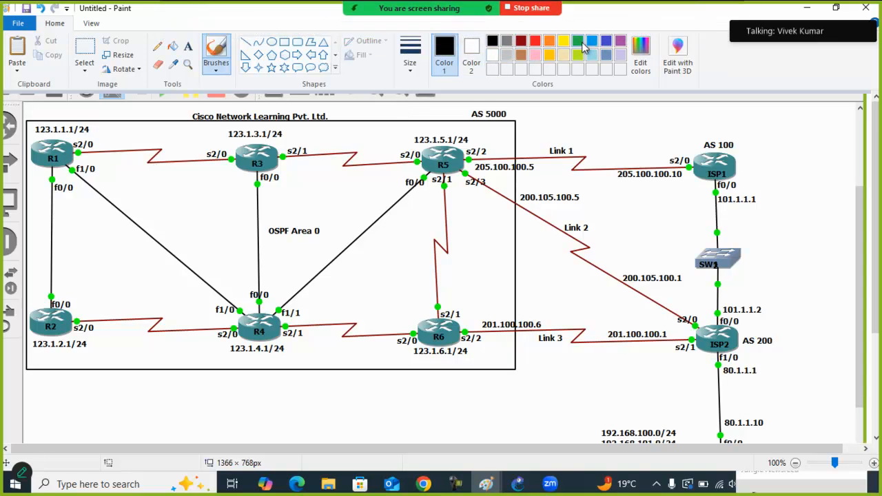
left_click(606, 41)
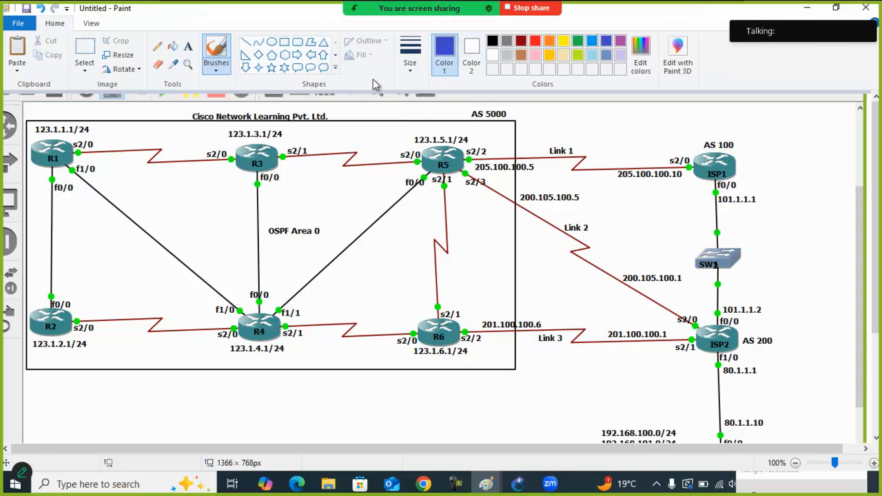
left_click(410, 55)
left_click(430, 167)
left_click_drag(85, 151, 422, 157)
mouse_move(88, 143)
left_mouse_down()
mouse_move(79, 151)
mouse_move(176, 219)
mouse_move(413, 327)
left_mouse_up()
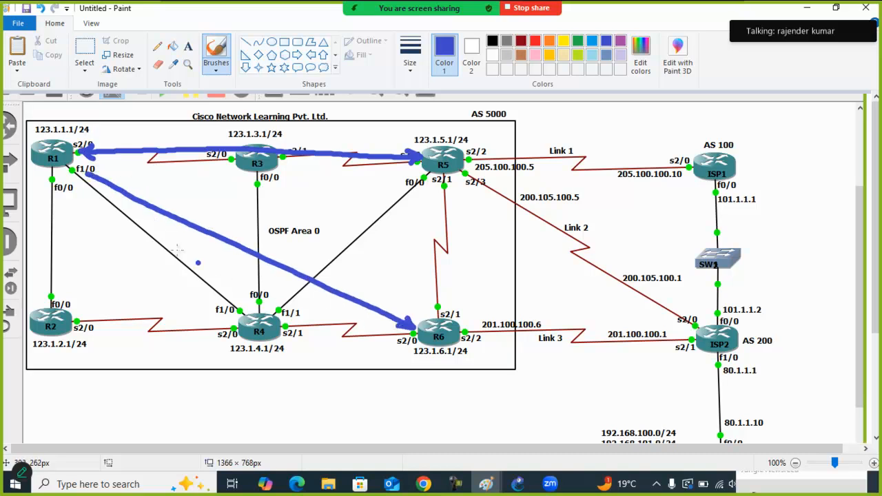
left_click_drag(95, 169, 95, 180)
Draw blue double-headed arrows from R5 to ISP1 along Link 1 and from R5 to ISP2 along Link 2
left_click_drag(471, 160, 689, 165)
left_click_drag(681, 172, 689, 165)
left_click_drag(471, 175, 700, 322)
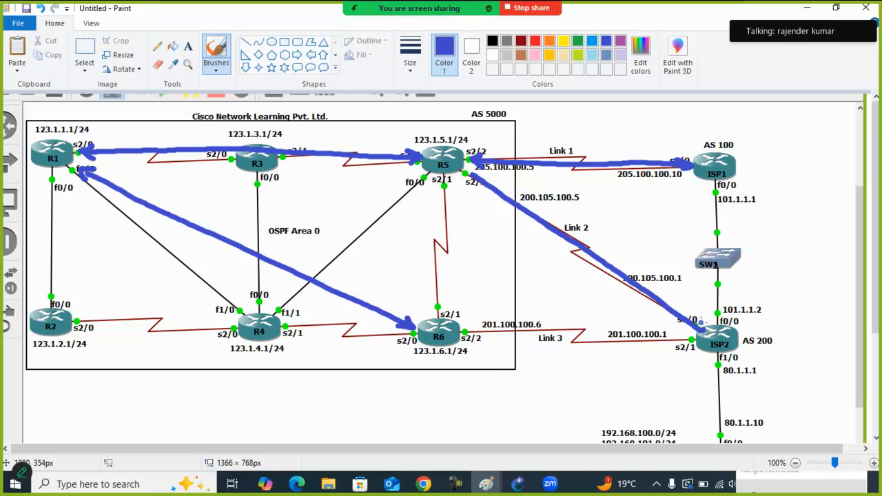
left_click_drag(483, 175, 470, 171)
left_click_drag(479, 187, 470, 172)
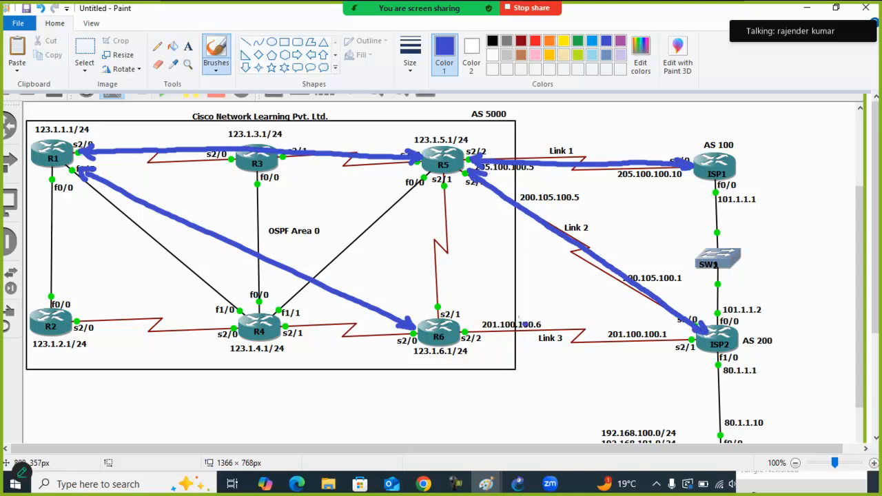
Draw blue double-headed arrows between R6 and ISP2 along Link 3 and between ISP2 and NewYork_Router
left_click_drag(478, 332, 682, 339)
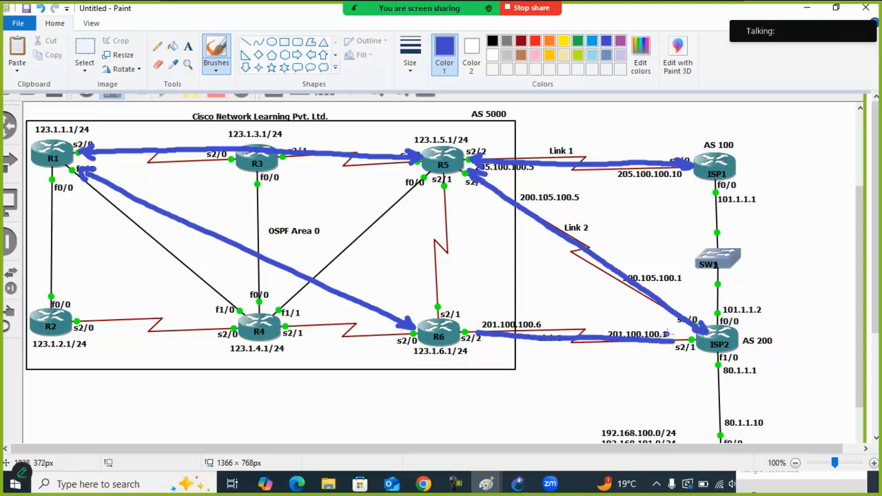
left_click_drag(489, 328, 494, 338)
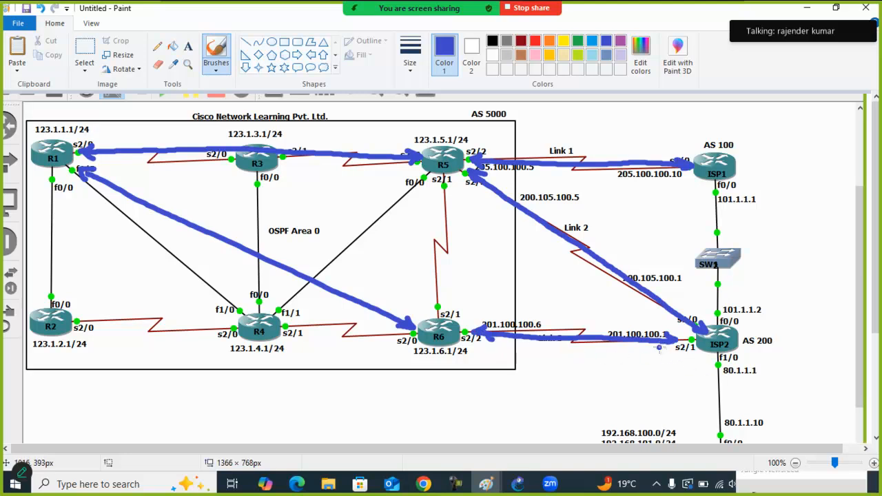
left_click_drag(740, 361, 736, 424)
mouse_move(735, 369)
left_mouse_down()
mouse_move(741, 358)
mouse_move(749, 368)
left_mouse_up()
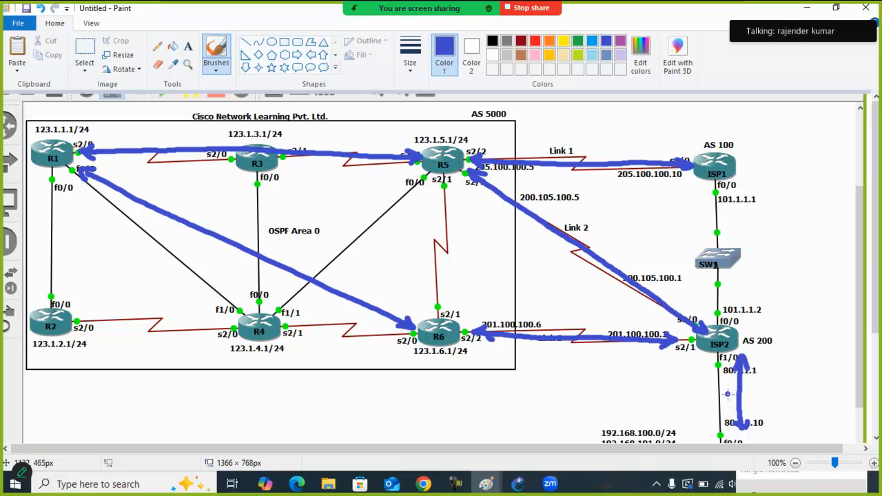
Circle router R1 and the 192.168.100.0/24 to 192.168.103.0/24 network list in red
left_click_drag(877, 248, 880, 268)
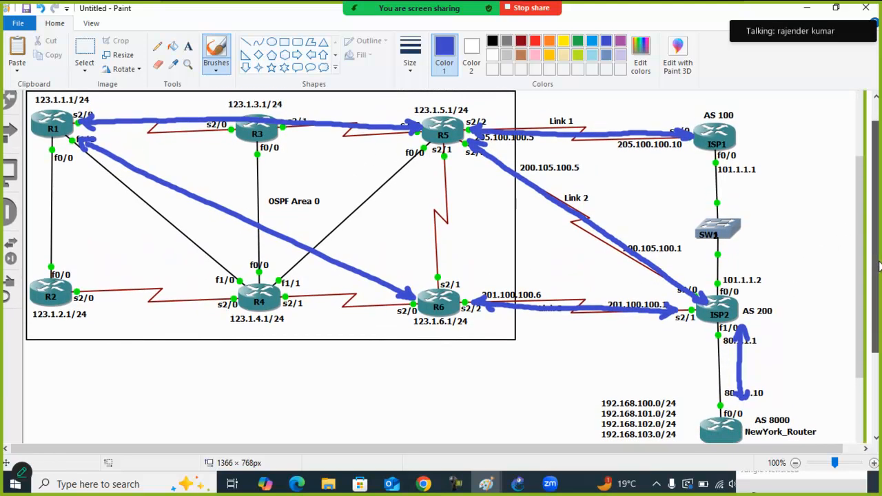
left_click(536, 43)
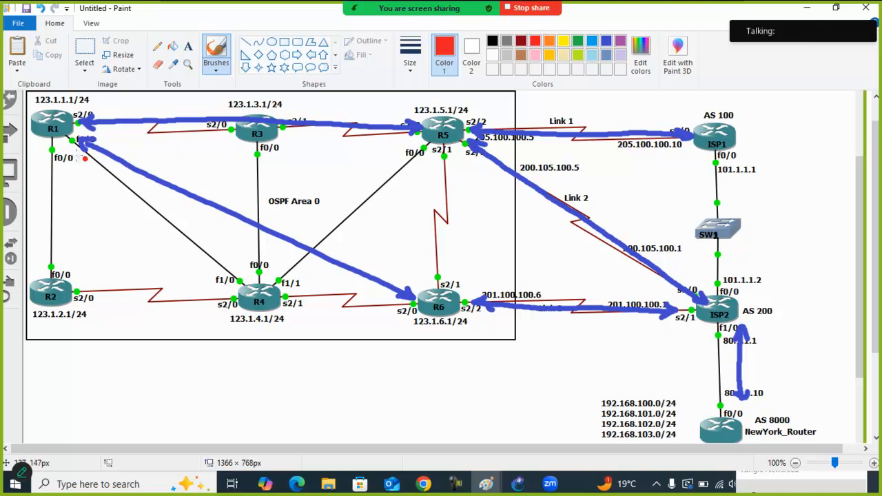
mouse_move(66, 100)
left_mouse_down()
mouse_move(25, 130)
mouse_move(60, 111)
left_mouse_up()
mouse_move(623, 396)
left_mouse_down()
mouse_move(575, 412)
mouse_move(696, 426)
mouse_move(644, 380)
left_mouse_up()
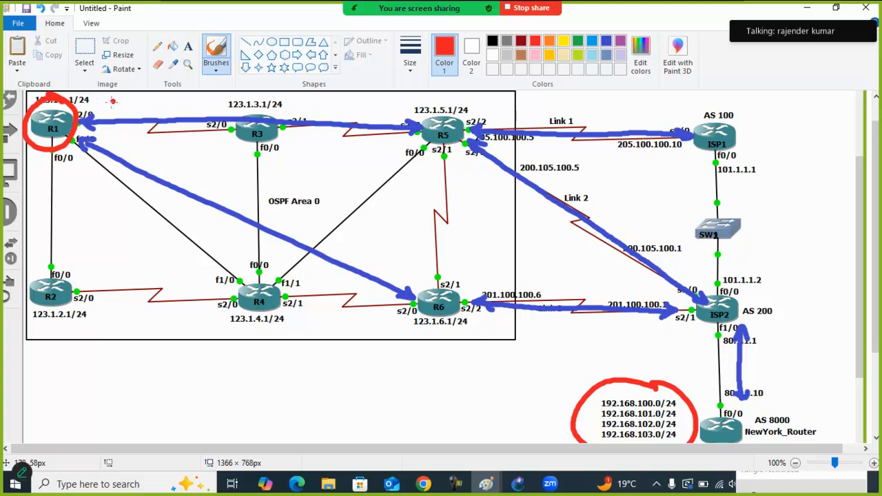
Write an underlined "Best" beside R1 and draw a red arrow from it through R5 and ISP2 to NewYork_Router
left_click_drag(103, 100, 159, 111)
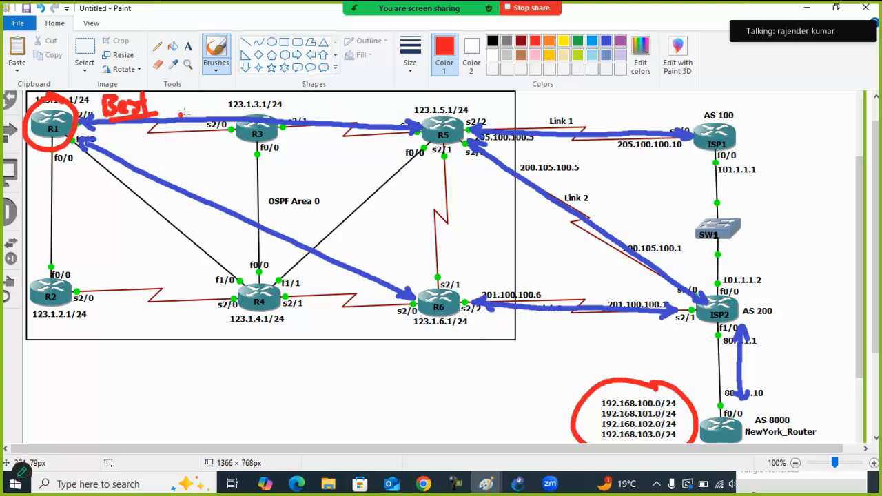
mouse_move(165, 106)
left_mouse_down()
mouse_move(340, 118)
mouse_move(452, 142)
mouse_move(584, 197)
mouse_move(672, 267)
mouse_move(708, 337)
mouse_move(725, 408)
left_mouse_up()
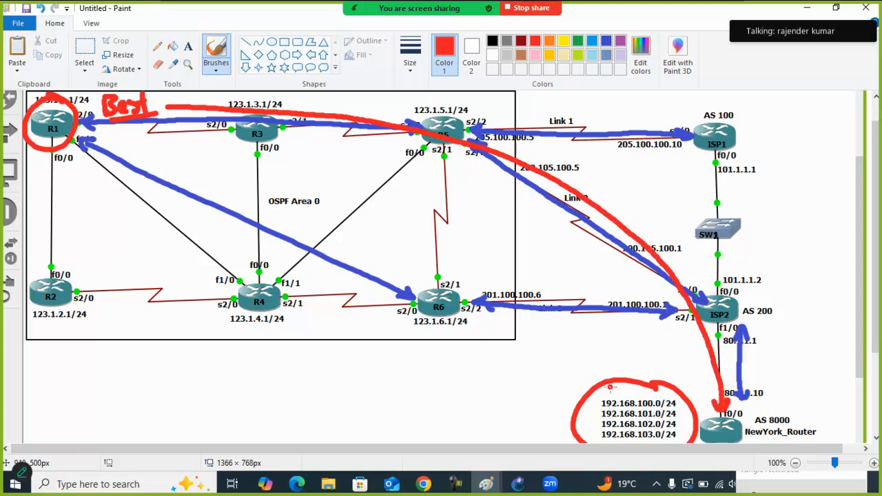
Undo the long red best-path arrow and draw separate red arrows from R5 to R1 and from R6 to R1
key("ctrl")
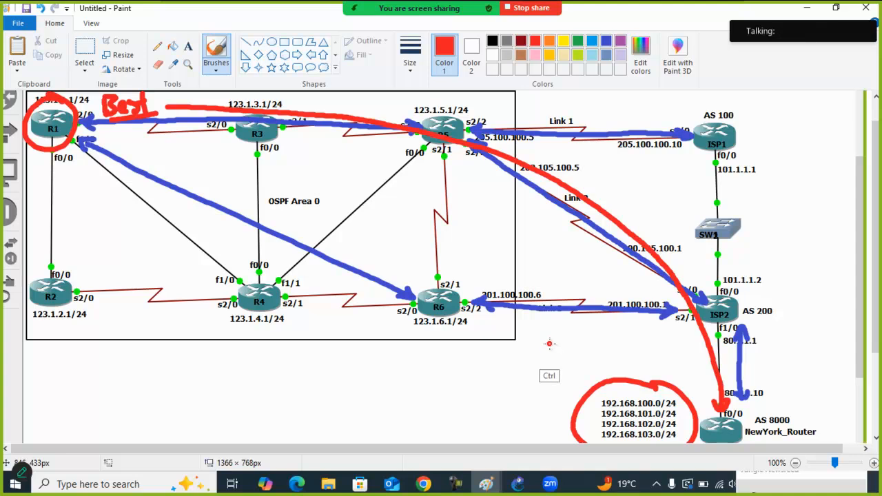
key("ctrl+z")
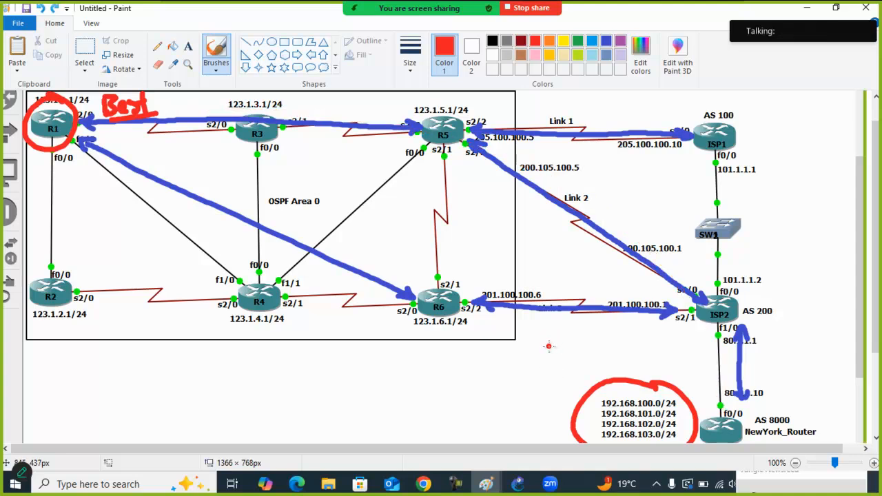
left_click_drag(390, 114, 170, 101)
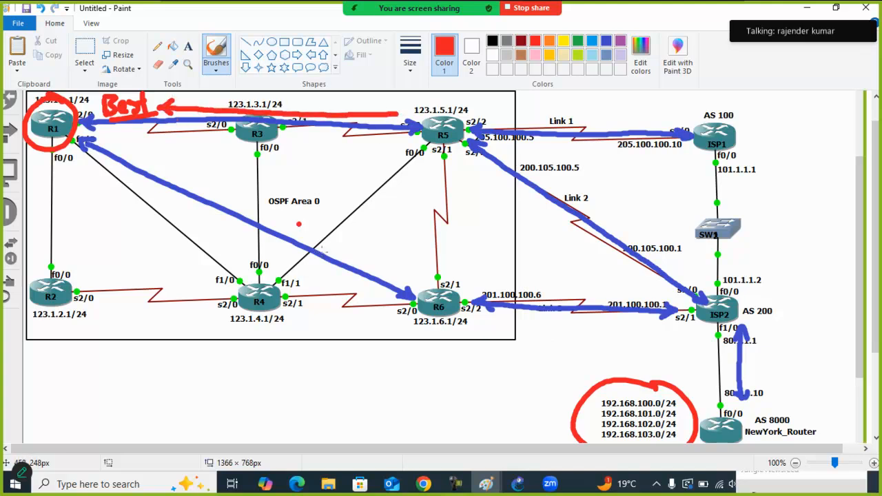
left_click_drag(397, 299, 329, 270)
mouse_move(185, 201)
left_mouse_down()
mouse_move(102, 153)
mouse_move(121, 172)
left_mouse_up()
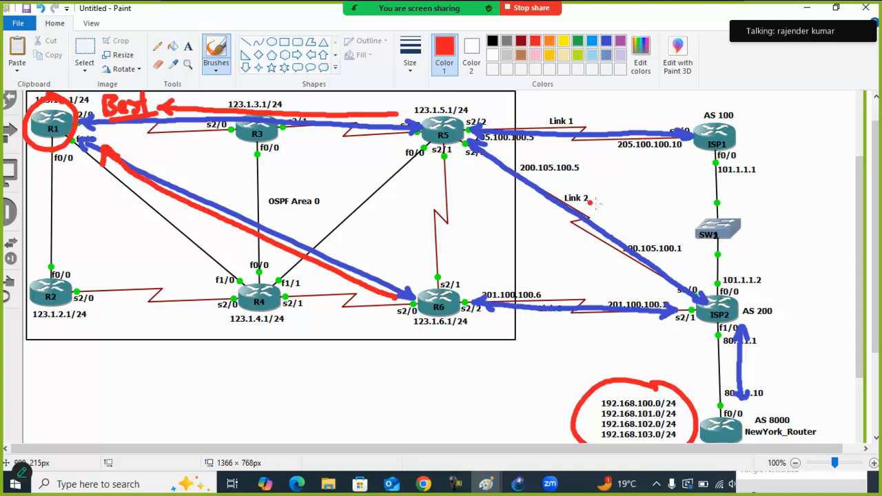
Write 100 and 101 in red beside Link 2 and tick 192.168.100.0/24 and 192.168.101.0/24 in the network list
mouse_move(599, 184)
left_mouse_down()
mouse_move(599, 201)
mouse_move(618, 190)
mouse_move(601, 219)
left_mouse_up()
left_click_drag(611, 207, 620, 207)
mouse_move(583, 400)
left_mouse_down()
mouse_move(585, 417)
mouse_move(605, 416)
left_mouse_up()
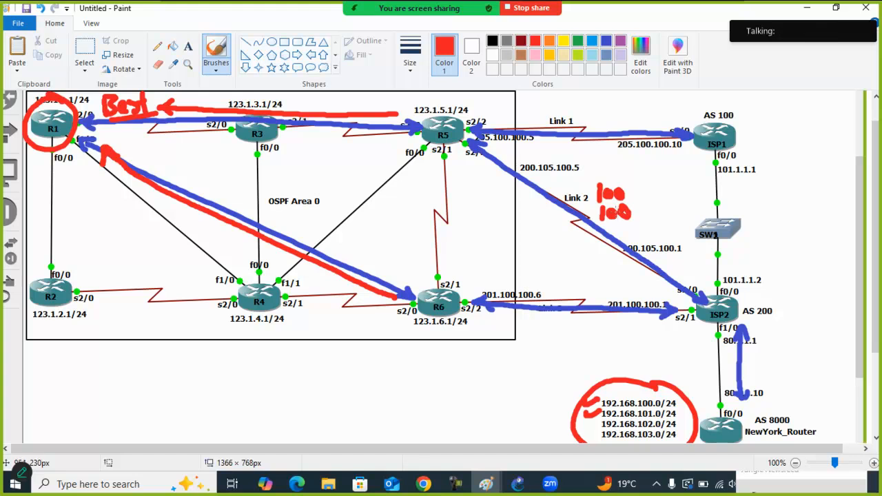
left_click(87, 53)
left_click_drag(636, 222, 618, 204)
key("Delete")
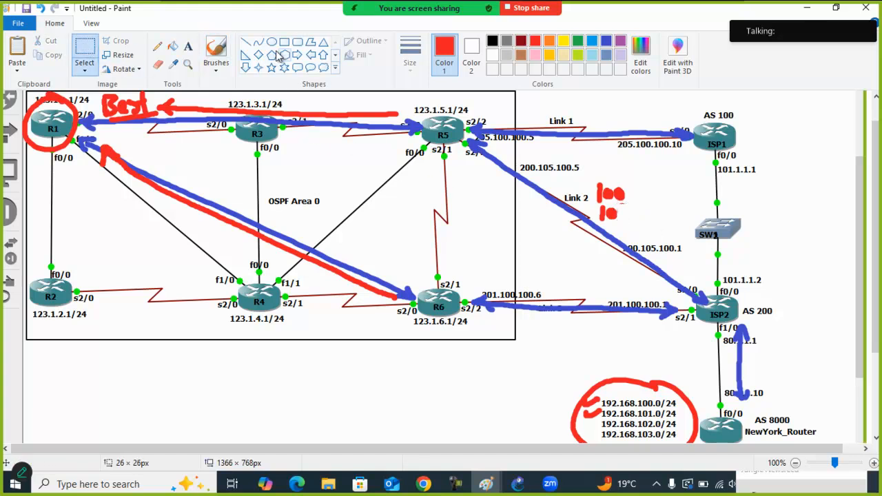
left_click(216, 52)
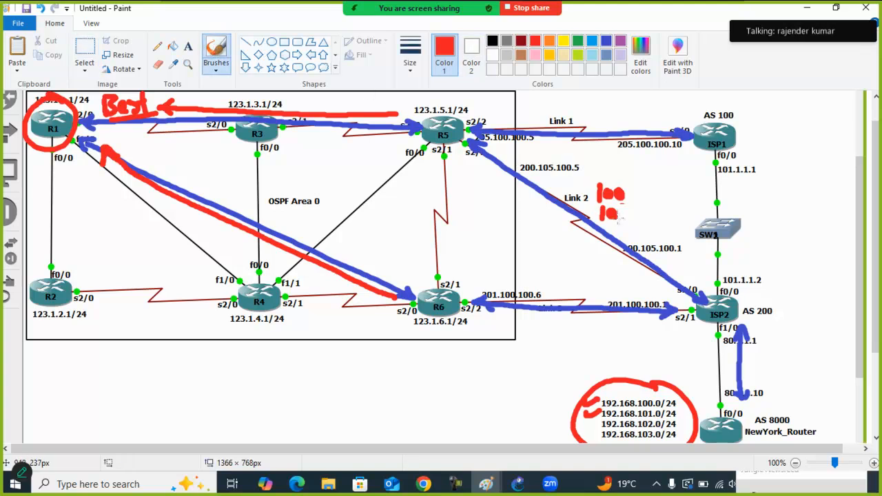
left_click_drag(621, 206, 622, 221)
Write 102 and 103 in red at Link 3 and tick 192.168.102.0/24 and 192.168.103.0/24 in the network list
mouse_move(551, 273)
left_mouse_down()
mouse_move(552, 288)
mouse_move(564, 273)
mouse_move(583, 287)
mouse_move(554, 308)
left_mouse_up()
left_click_drag(569, 292, 576, 307)
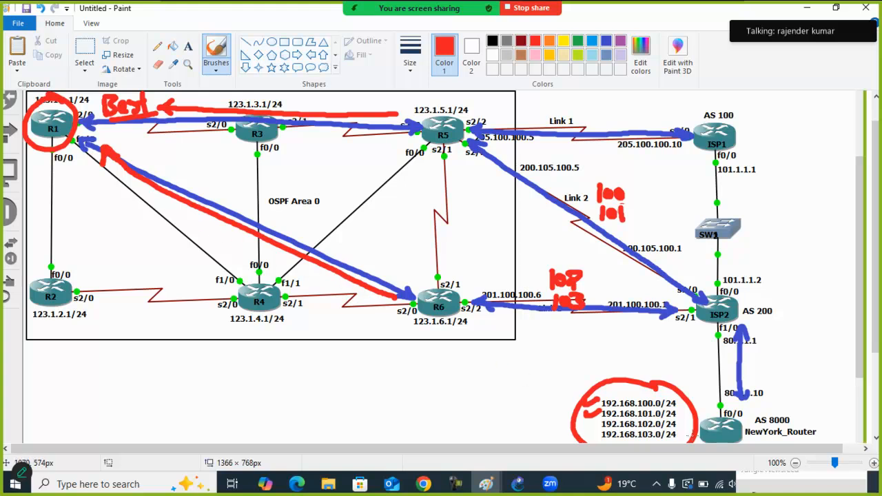
left_click_drag(679, 420, 687, 435)
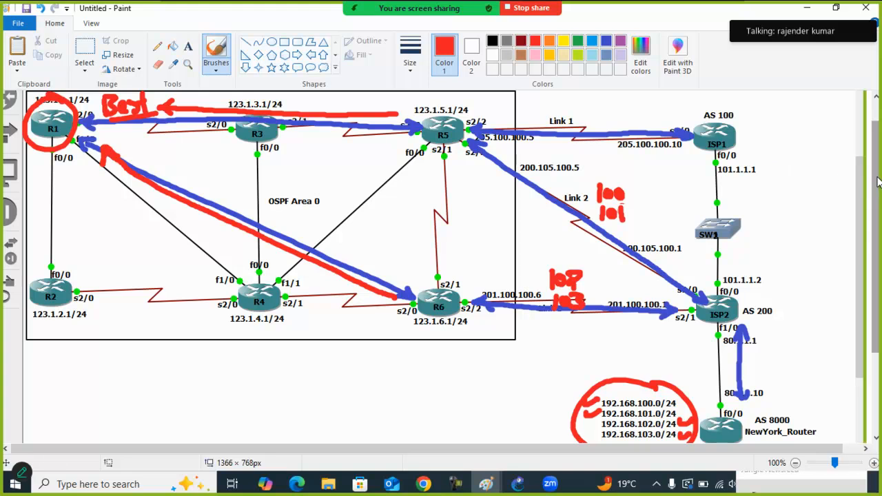
Write the origin code (i) in red at the R1 end of both the R5 and R6 arrows
scroll(864, 167, "up", 1)
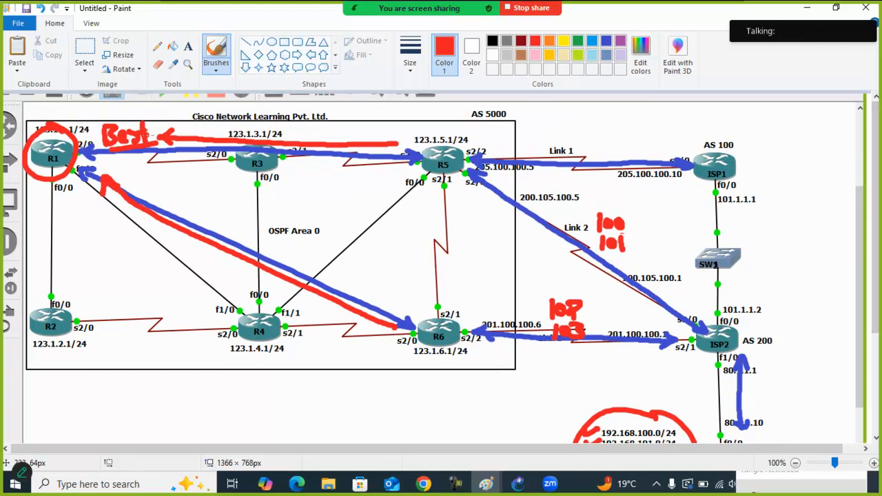
mouse_move(160, 112)
left_mouse_down()
mouse_move(154, 124)
mouse_move(170, 124)
left_mouse_up()
left_click(162, 105)
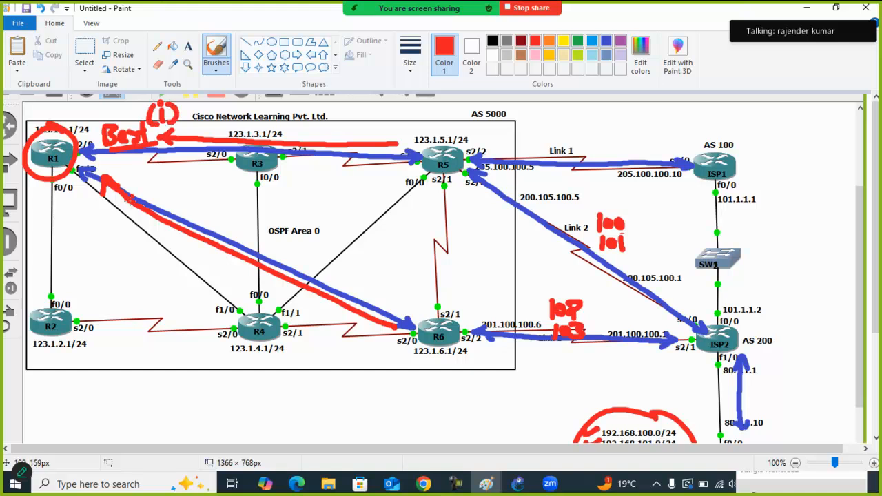
mouse_move(101, 213)
left_mouse_down()
mouse_move(101, 231)
mouse_move(90, 236)
mouse_move(115, 235)
left_mouse_up()
left_click(99, 205)
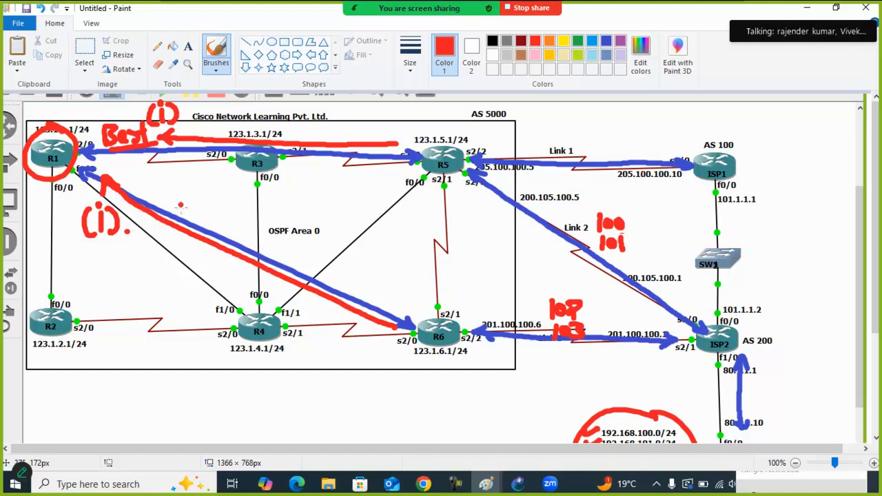
Switch to GNS3, display the BGP table in R1's console with show ip bgp, and highlight the weights of the 192.168.102.0 and 192.168.103.0 routes
left_click(516, 485)
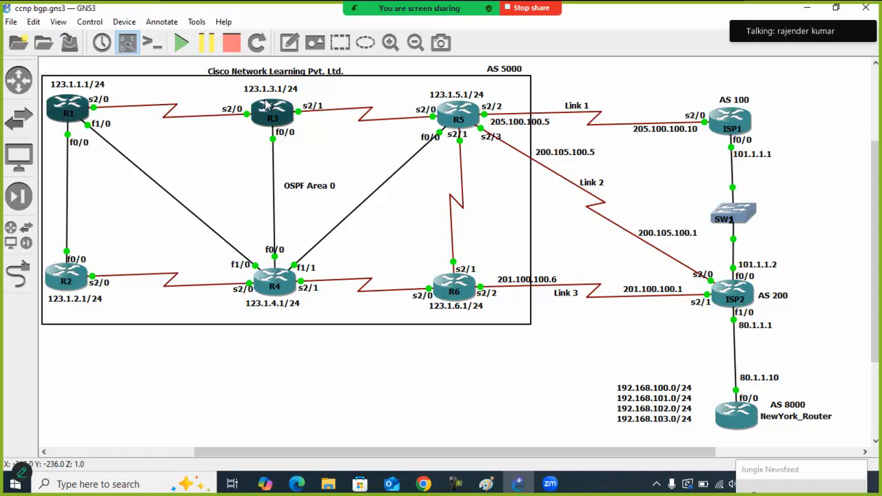
double_click(88, 115)
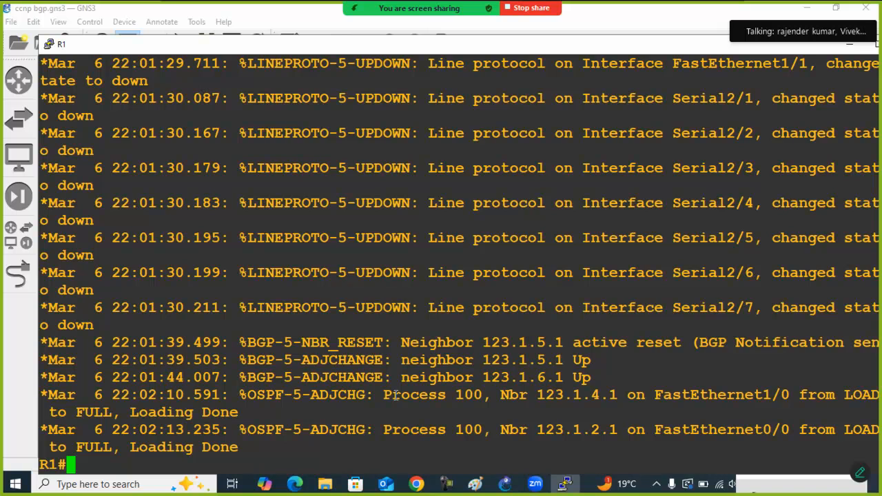
key("Return")
key("Return")
key("Return")
type("show ip bg")
key("Tab")
key("Return")
key("Return")
key("Return")
key("Return")
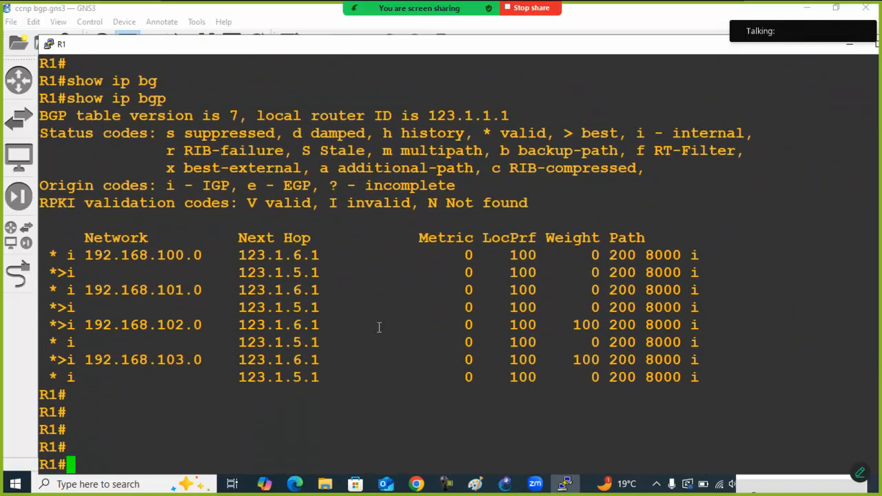
left_click_drag(565, 325, 596, 327)
left_click_drag(572, 363, 613, 358)
Enter global configuration mode on R1 and open the BGP process with router bgp 5000
type("conf")
key("Tab")
type("t")
key("Tab")
key("Return")
type("rotuer")
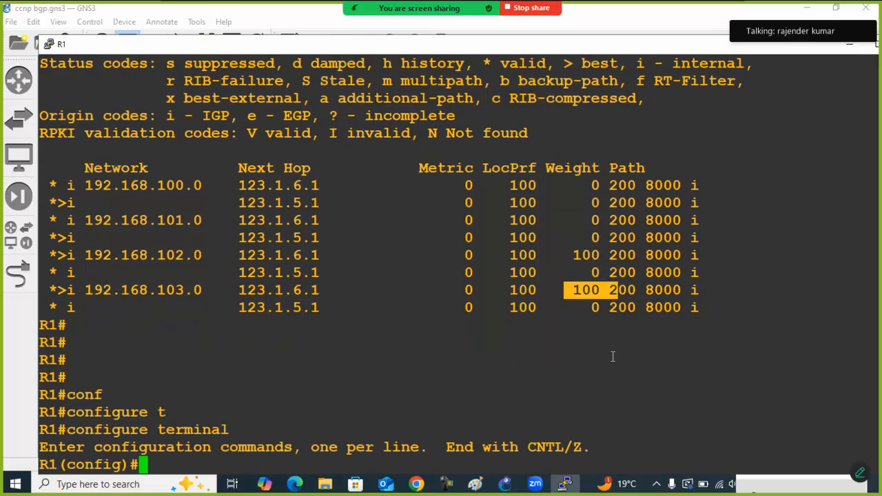
key("Tab")
type("b")
key("BackSpace")
key("BackSpace")
key("BackSpace")
key("BackSpace")
key("BackSpace")
key("BackSpace")
type("uter")
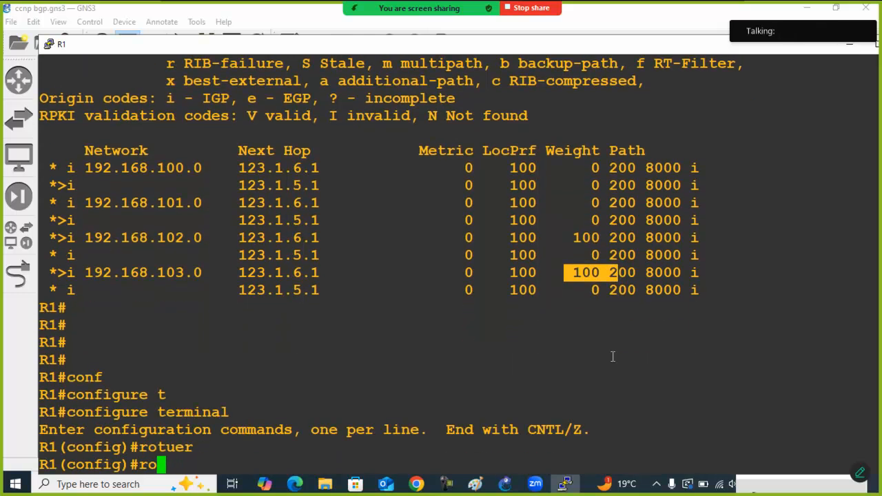
key("Tab")
type("bg")
key("Tab")
type("5000")
key("Return")
Display R1's running BGP configuration with do show run | sec router bgp
type("do showrun")
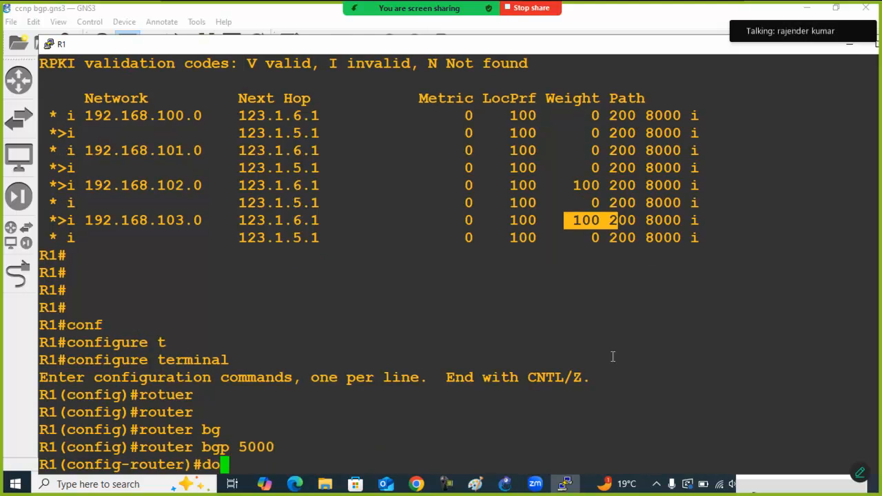
key("BackSpace")
key("BackSpace")
key("BackSpace")
key("BackSpace")
type("run ")
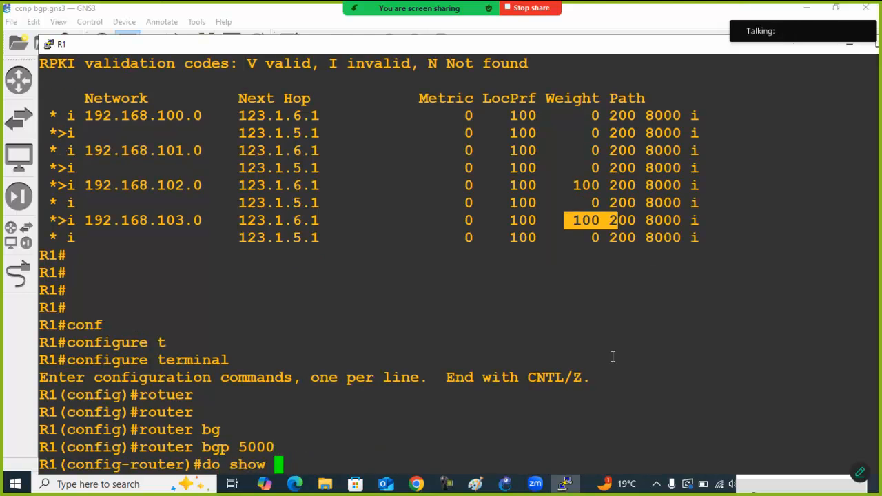
type("|")
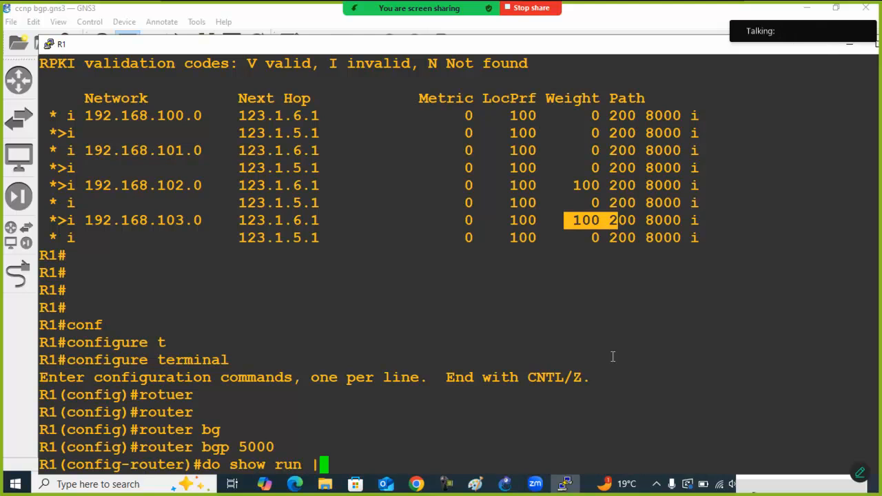
type(" sec router bgp")
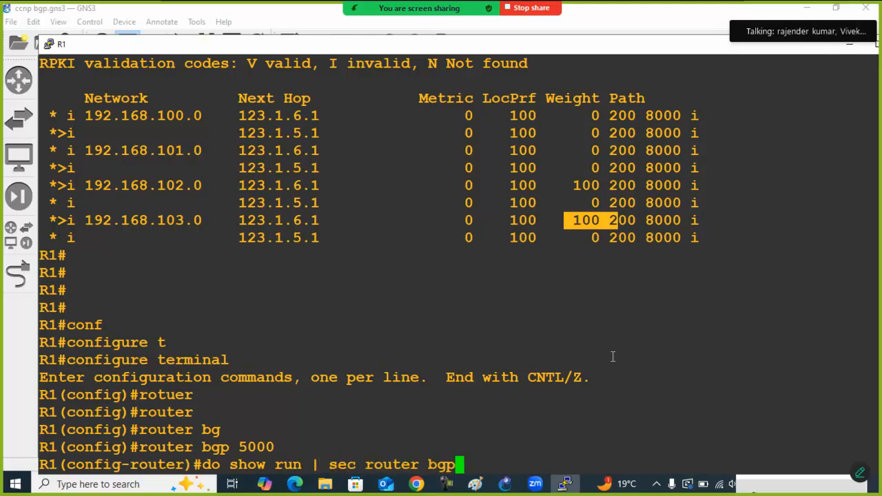
key("Return")
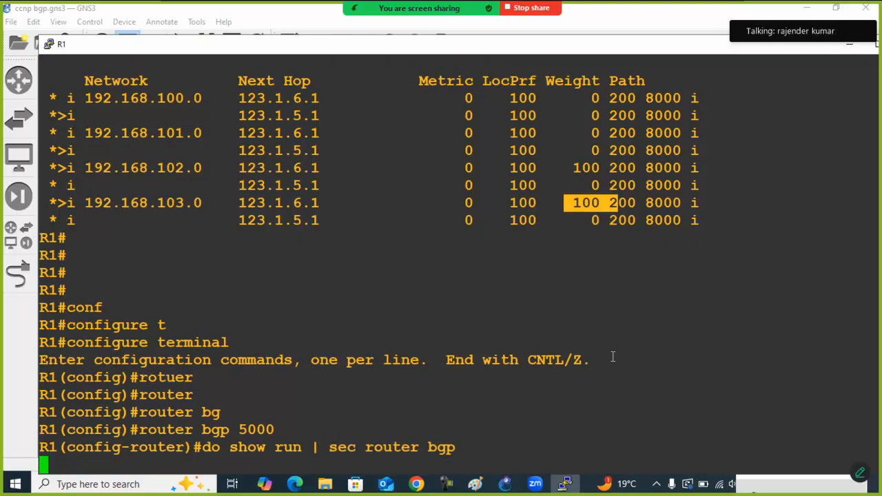
Remove the inbound route-map weight from neighbor 123.1.6.1 and exit to R1's privileged mode
type("no")
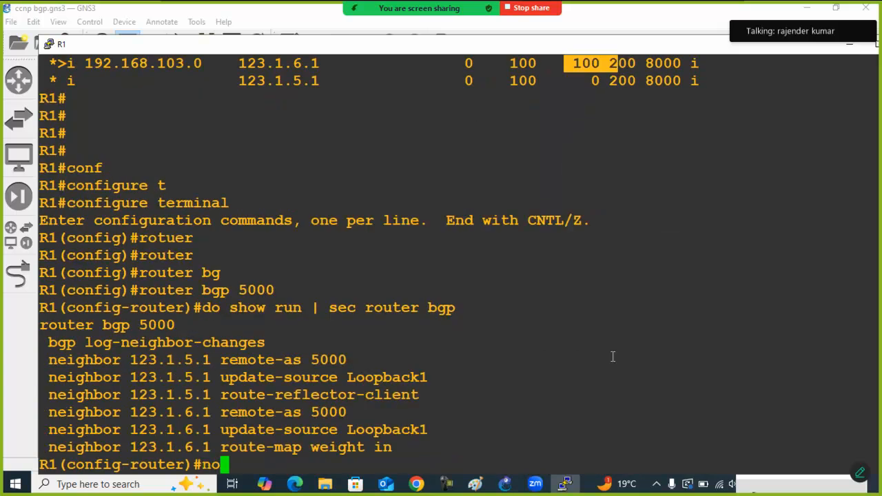
triple_click(273, 448)
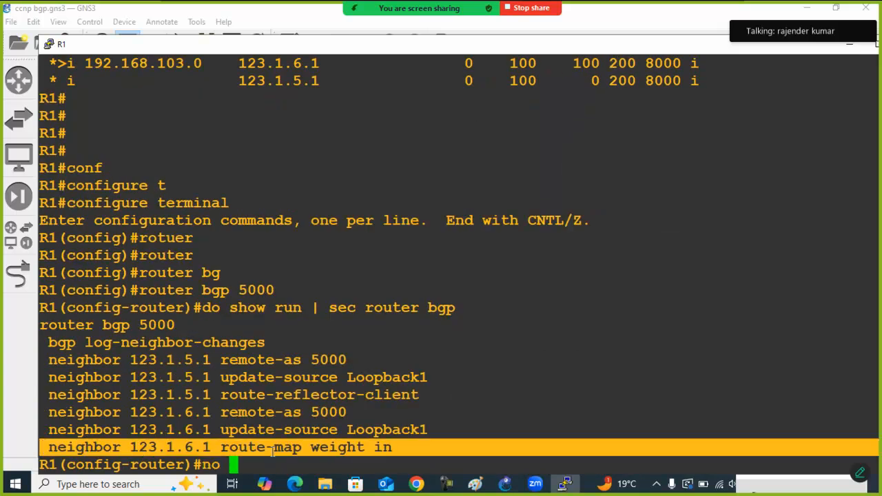
right_click(273, 448)
key("Return")
key("Return")
type("exit")
key("Return")
type("exit")
key("Return")
Refresh all inbound BGP routes on R1 with clear ip bgp * soft in
type("clear ip bgp * soft in")
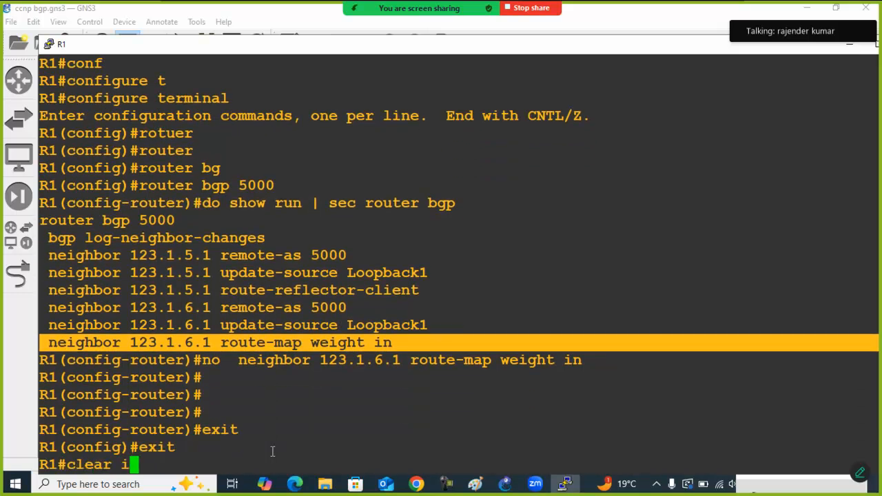
key("Tab")
type("* soft in")
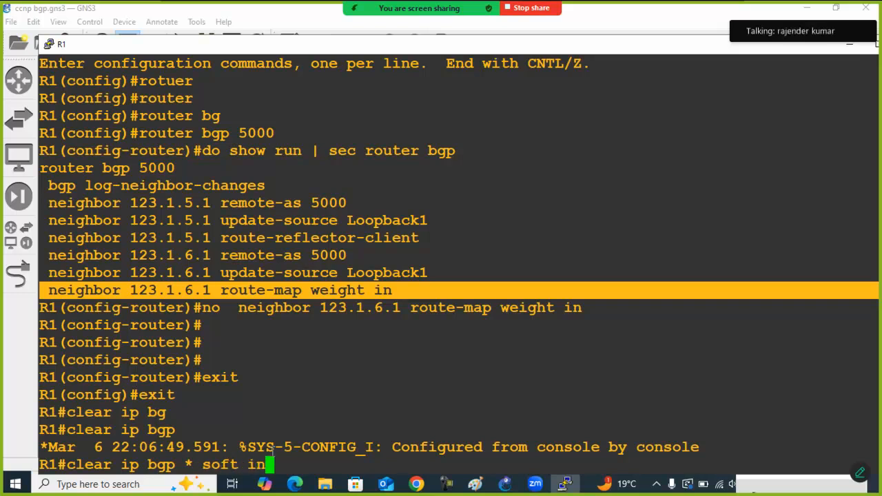
key("Return")
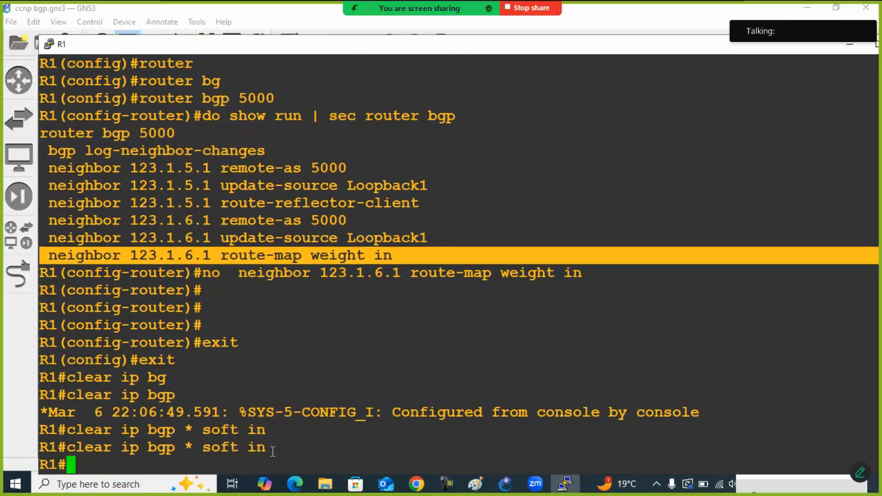
Display R1's BGP table again with show ip bgp
key("Return")
key("Return")
key("Return")
type("show ip ")
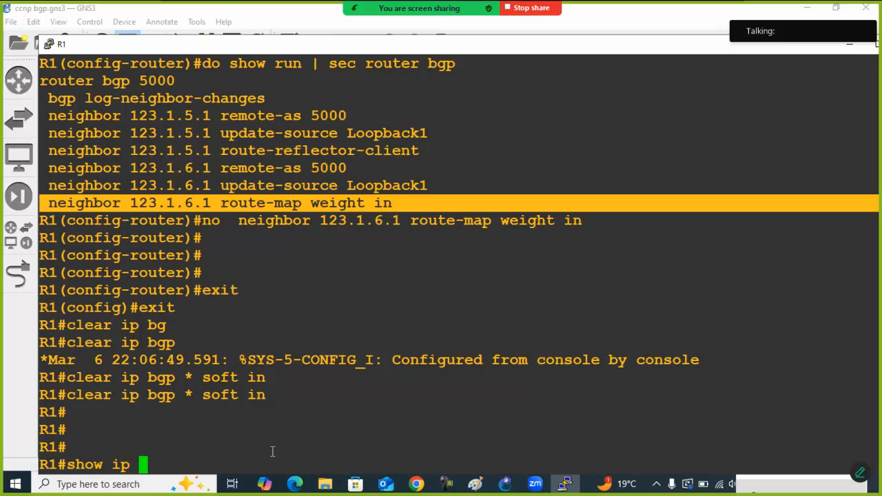
type("bg")
key("Tab")
key("Return")
key("Return")
key("Return")
key("Return")
key("Return")
key("Return")
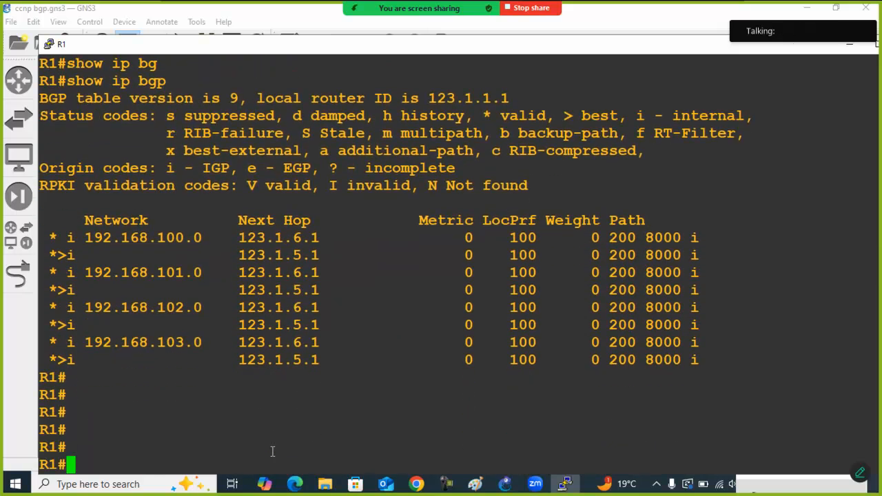
Examine the route pairs for 192.168.100.0 through 192.168.103.0 and highlight the best-path entry of each network
left_click_drag(54, 240, 367, 256)
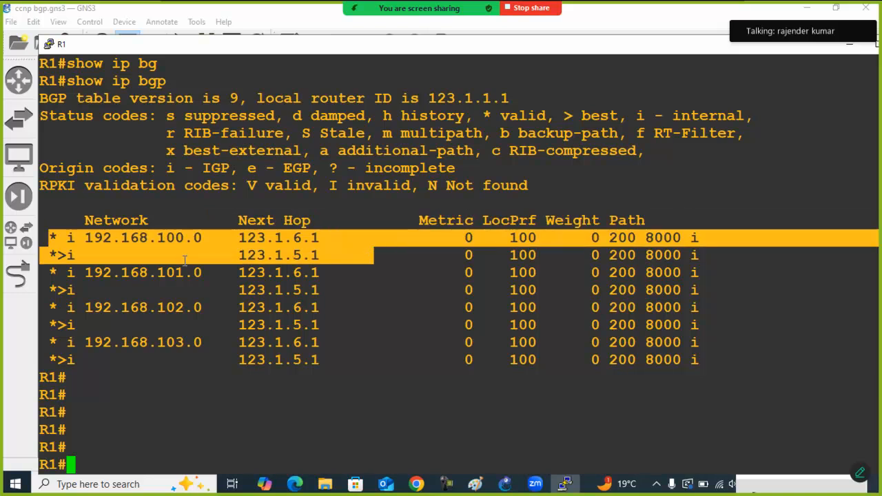
left_click_drag(54, 257, 321, 252)
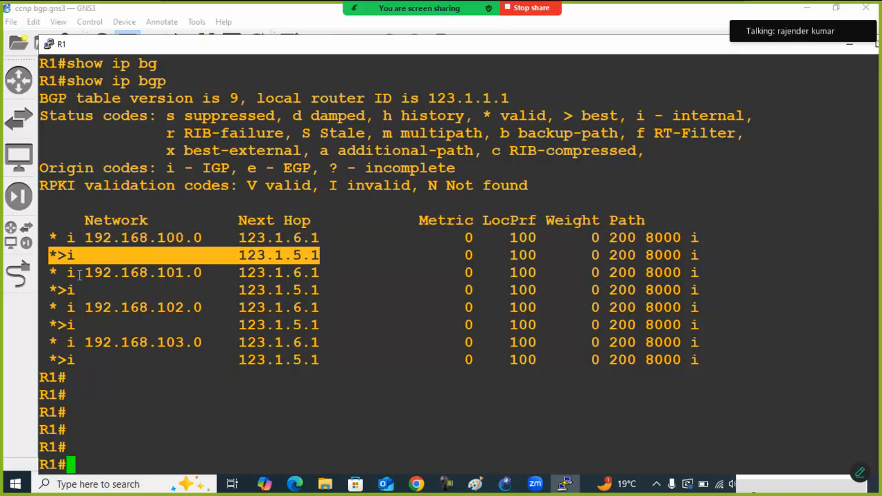
left_click_drag(46, 274, 353, 287)
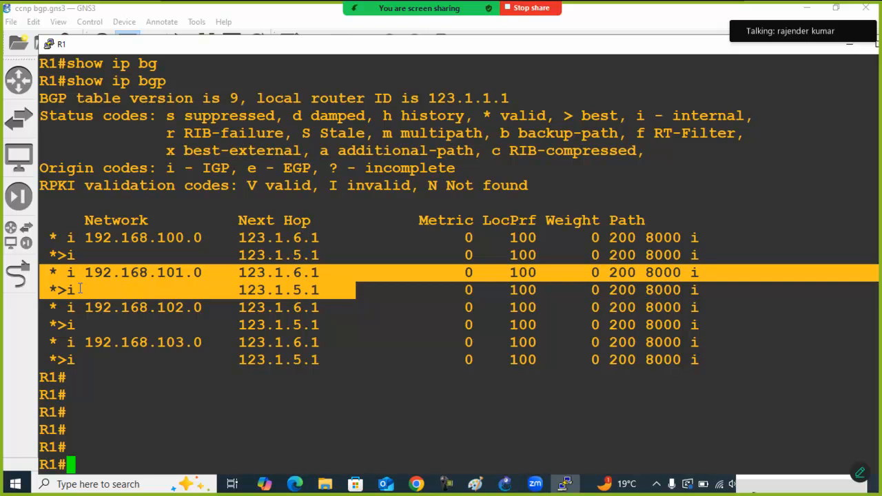
left_click_drag(58, 290, 321, 291)
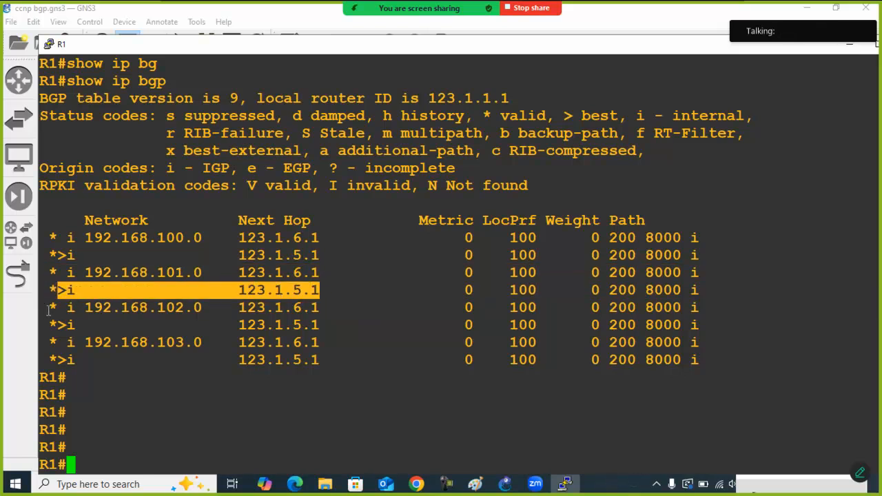
left_click_drag(42, 310, 321, 324)
left_click_drag(50, 324, 237, 332)
left_click_drag(54, 342, 333, 364)
left_click(110, 370)
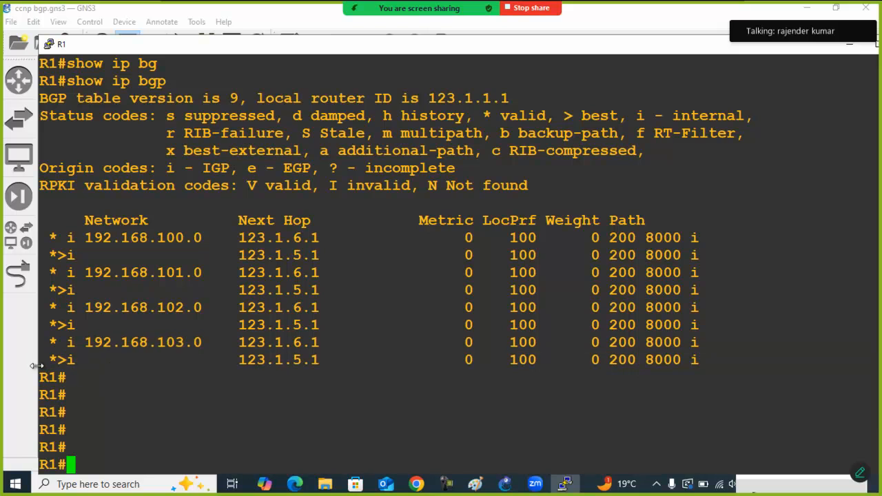
left_click_drag(51, 363, 247, 365)
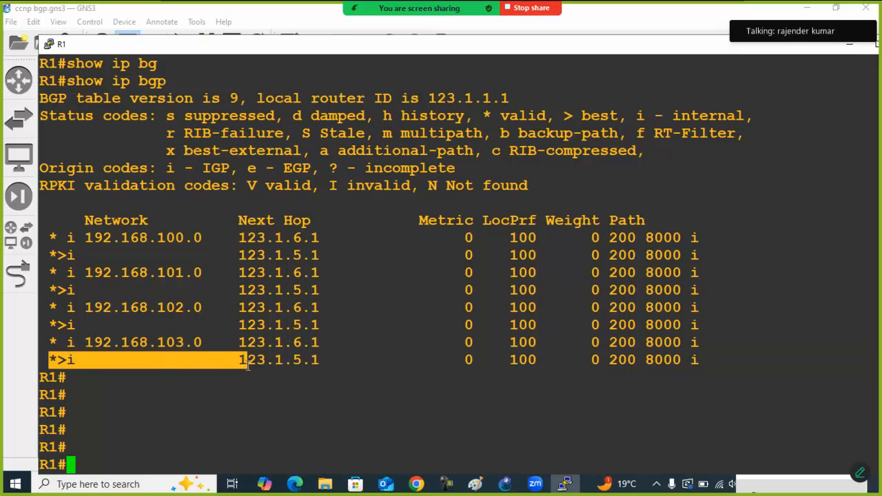
Display R1's BGP-learned routes in the routing table with show ip route bgp
key("Return")
key("Return")
type("show ip ")
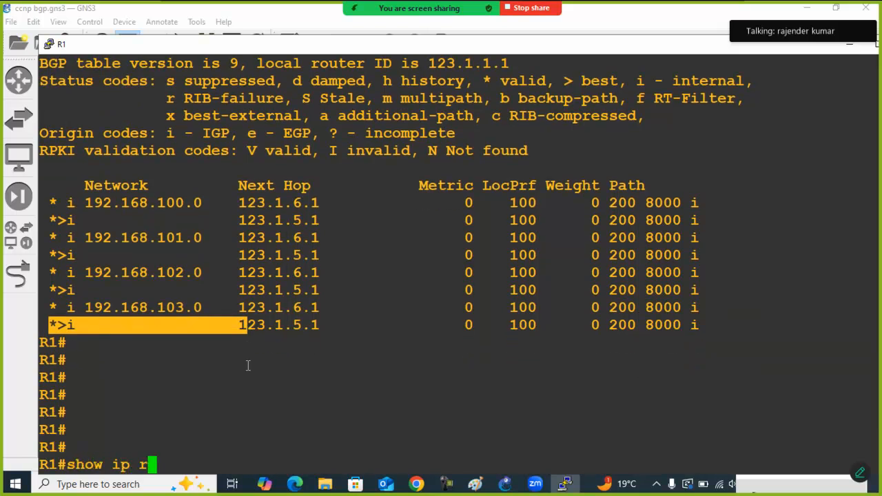
type("route")
key("Tab")
type("bg")
key("Tab")
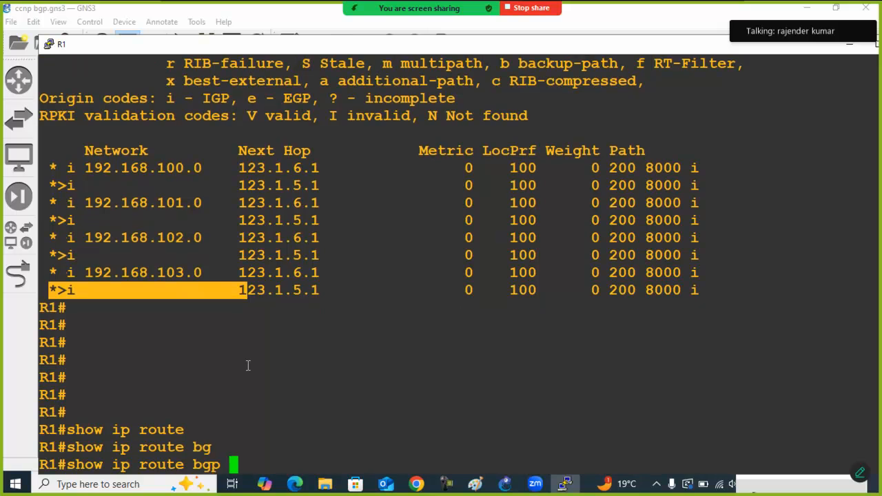
key("Return")
key("Return")
key("Return")
key("Return")
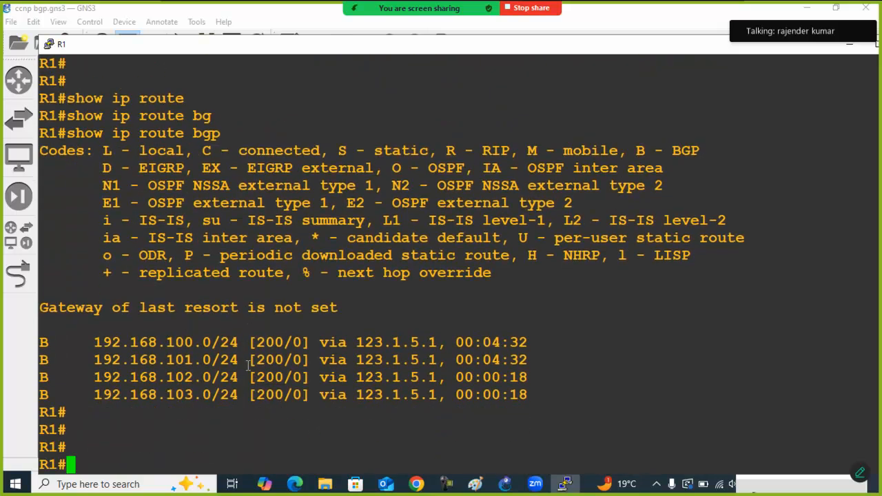
Highlight all four BGP routes, followed by the 192.168.100.0 and 101.0 pair and the 192.168.102.0 and 103.0 pair
left_click_drag(39, 338, 563, 390)
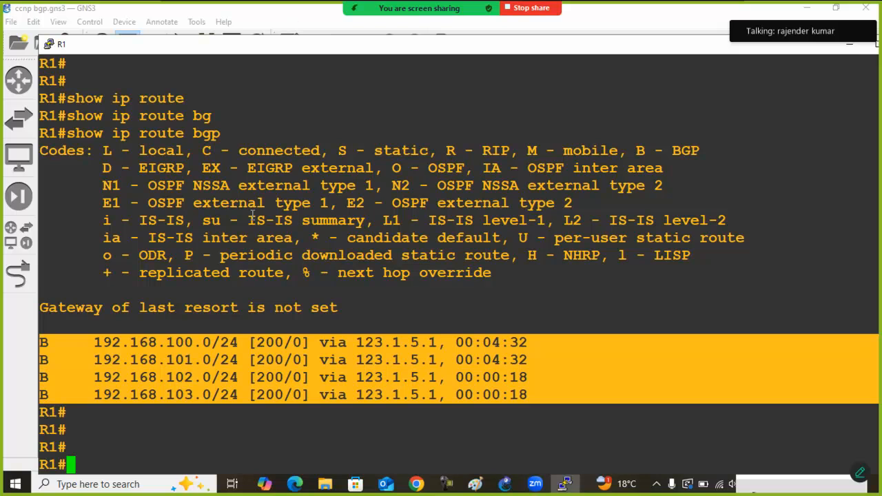
left_click(267, 282)
left_click_drag(44, 343, 553, 363)
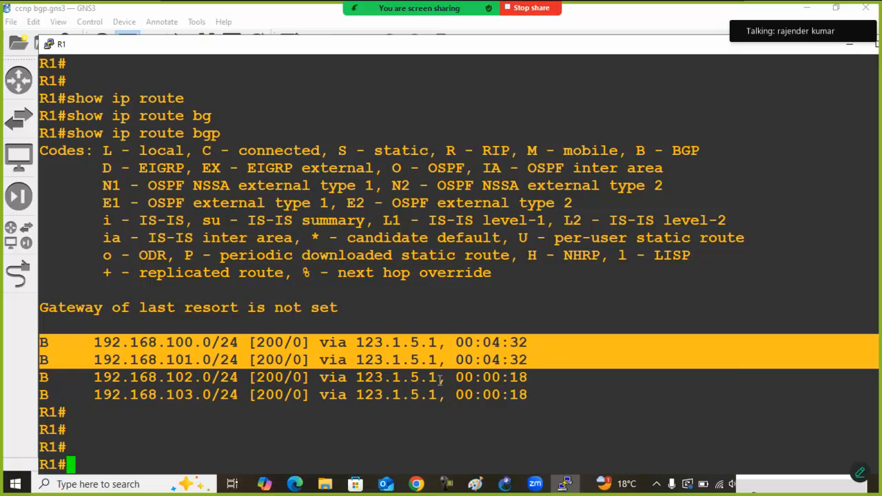
left_click_drag(44, 376, 547, 400)
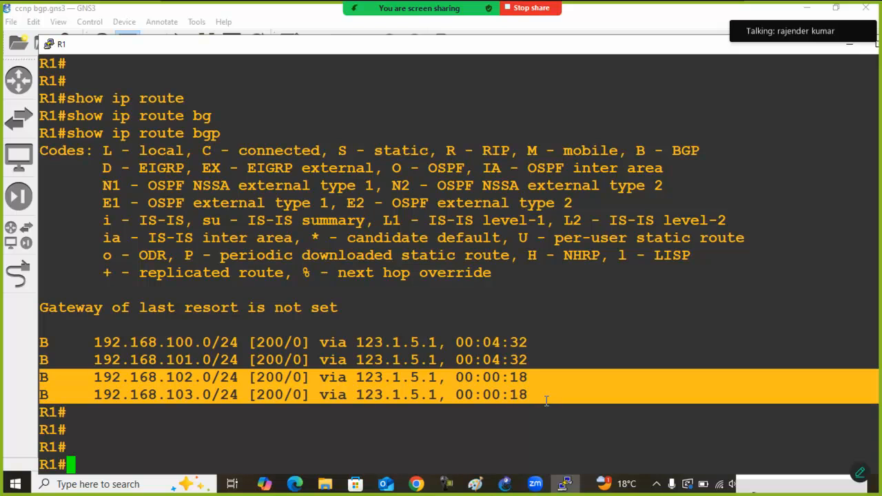
Switch to the Paint diagram and erase the red "(i)" and "Best" labels beside R1 on the R5 path
left_click(279, 17)
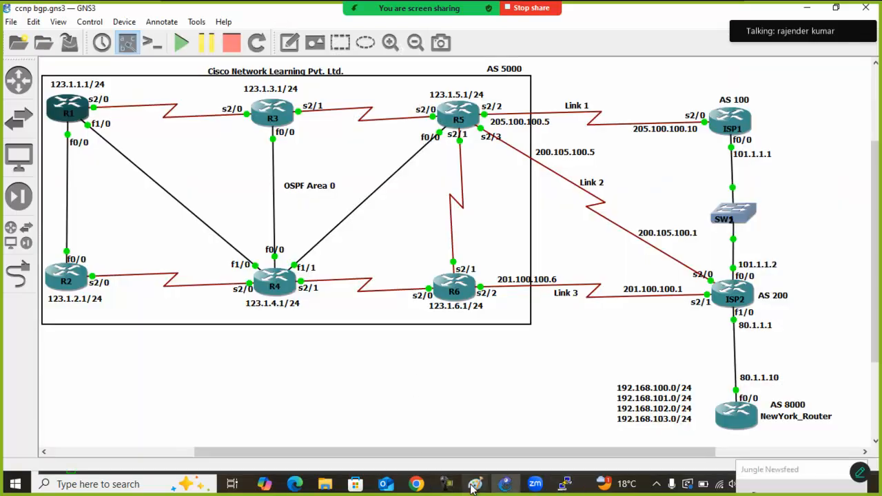
mouse_move(475, 484)
left_click(527, 434)
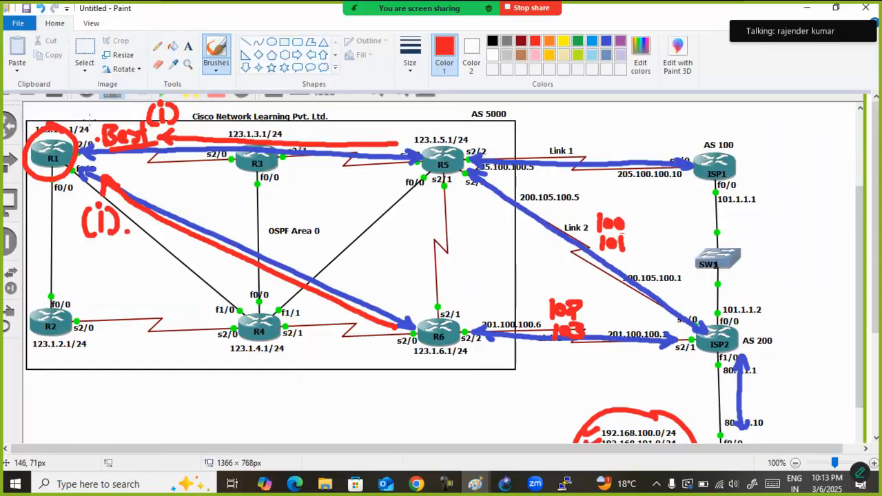
left_click(84, 48)
left_click_drag(191, 122, 133, 101)
key("Delete")
left_click_drag(97, 118, 158, 153)
key("Delete")
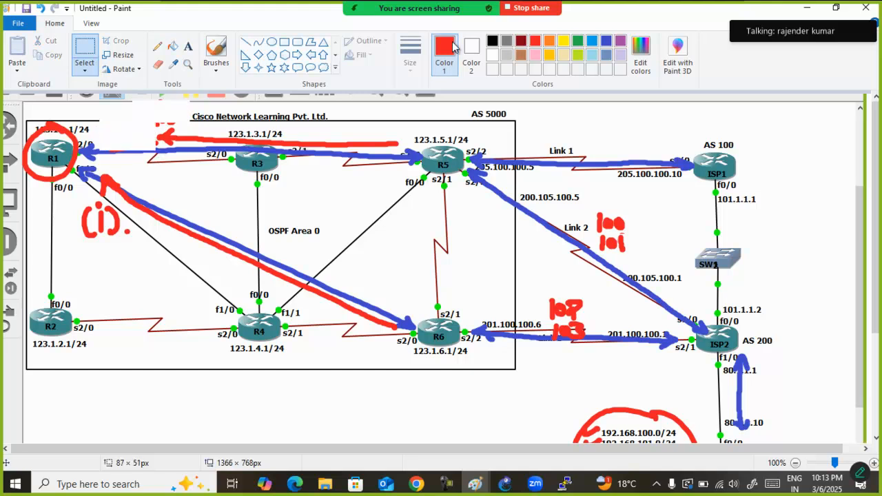
Brush a red question mark beside R1 on the R5 path and an underlined "Best" beside the (i) label on the R6 path
left_click(492, 41)
left_click(226, 54)
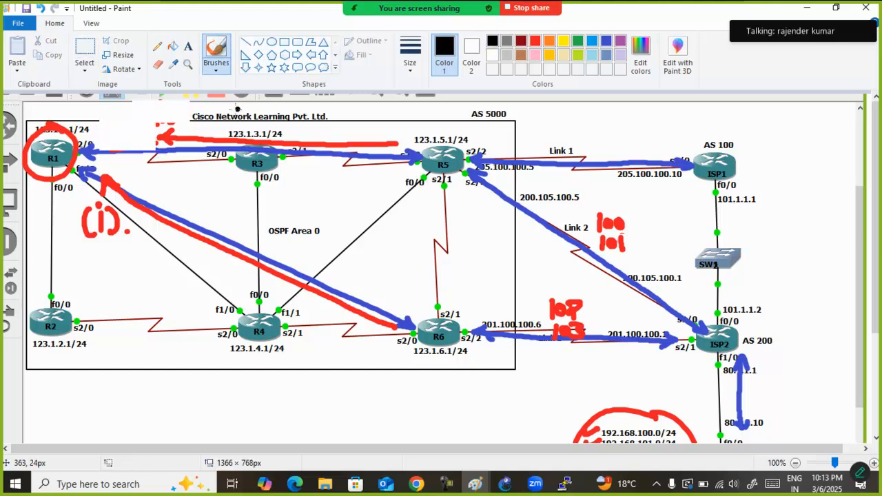
left_click(537, 43)
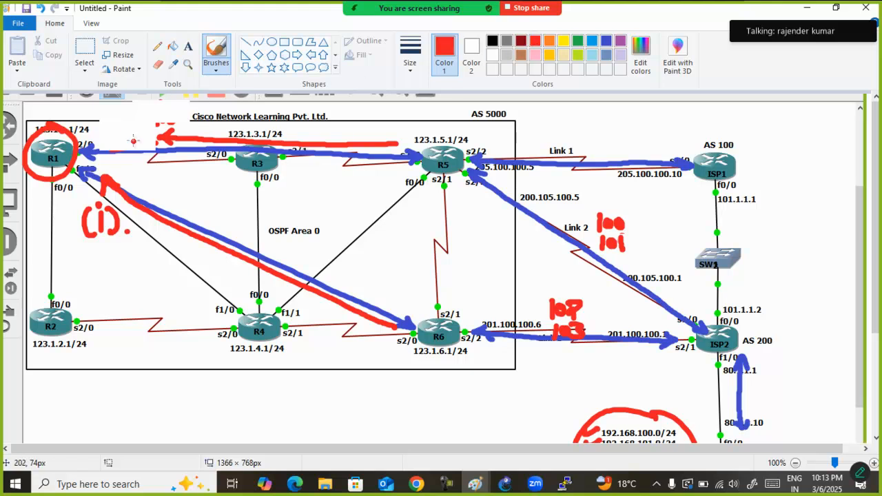
mouse_move(103, 119)
left_mouse_down()
mouse_move(122, 118)
mouse_move(109, 139)
left_mouse_up()
left_click(107, 146)
left_click(108, 146)
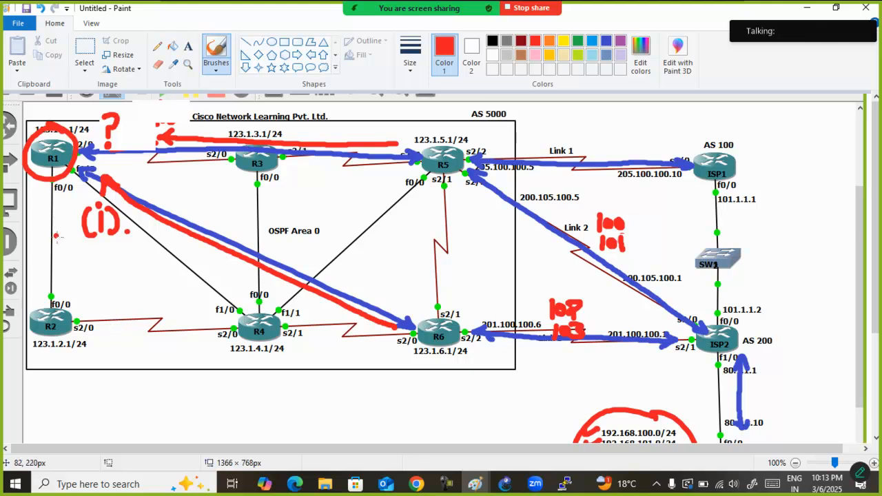
mouse_move(37, 219)
left_mouse_down()
mouse_move(39, 238)
mouse_move(79, 214)
left_mouse_up()
left_click_drag(47, 243, 81, 231)
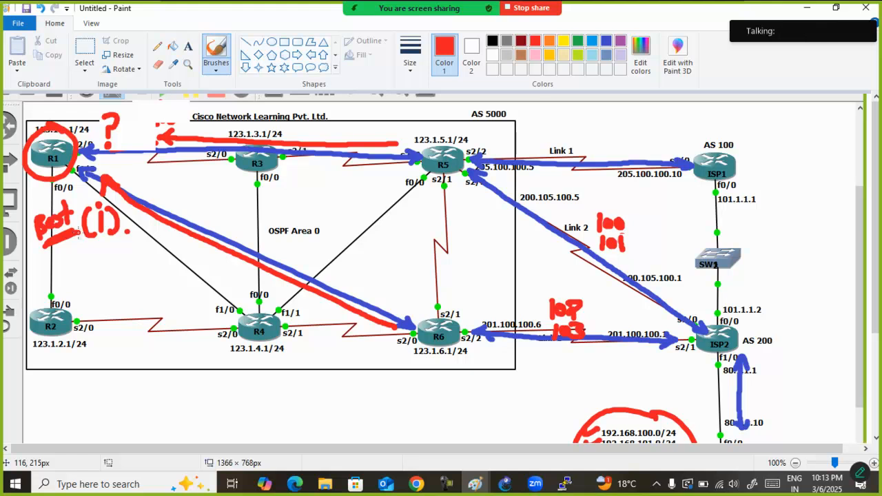
left_click(394, 402)
Switch to the R1 console, maximize it, and display the prefix lists with show ip prefix-list, highlighting the permitted prefix of ccnp
left_click(505, 476)
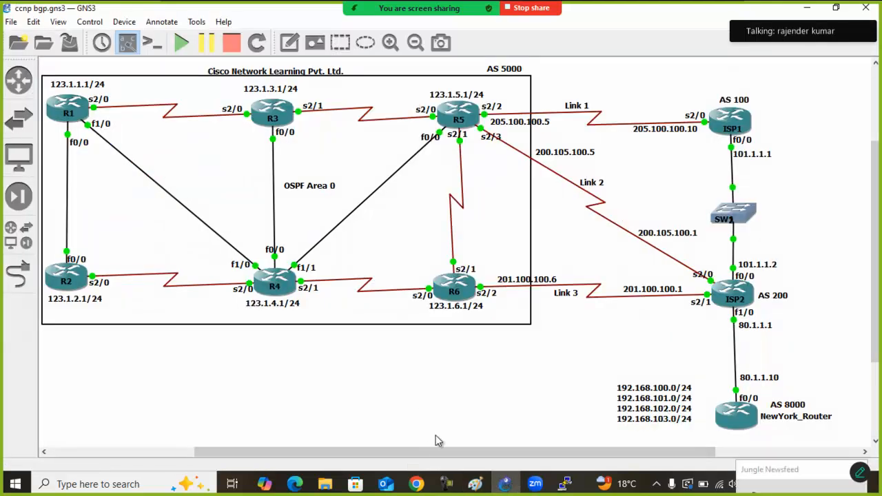
left_click(566, 484)
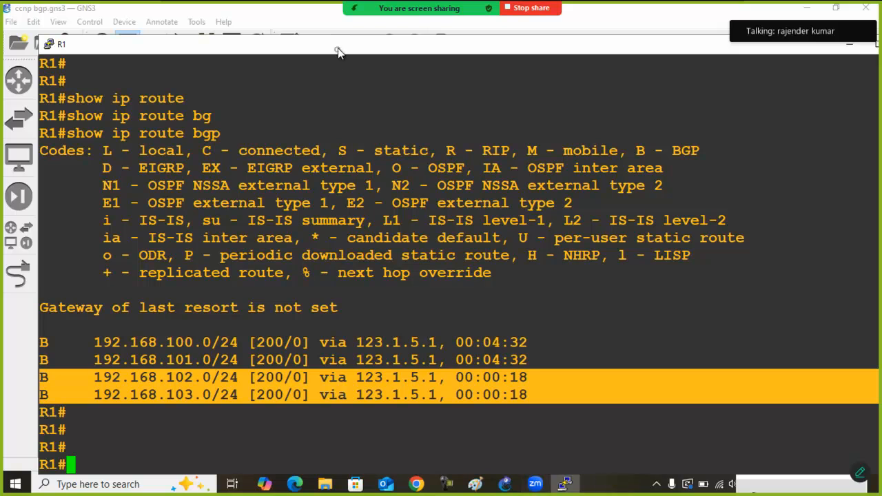
double_click(339, 50)
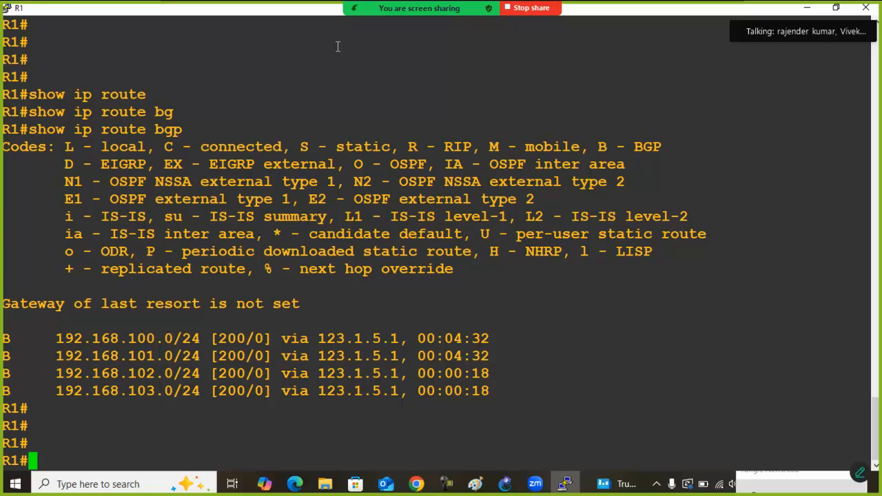
key("Return")
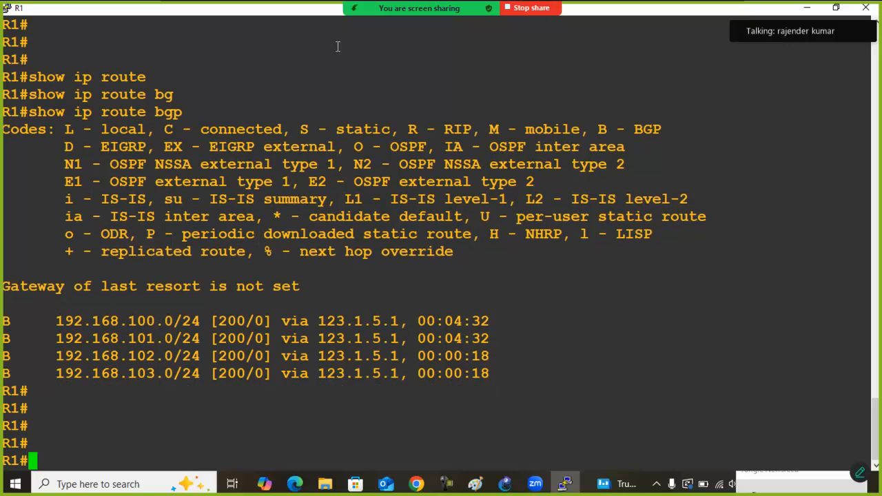
key("Return")
type("show ip pre")
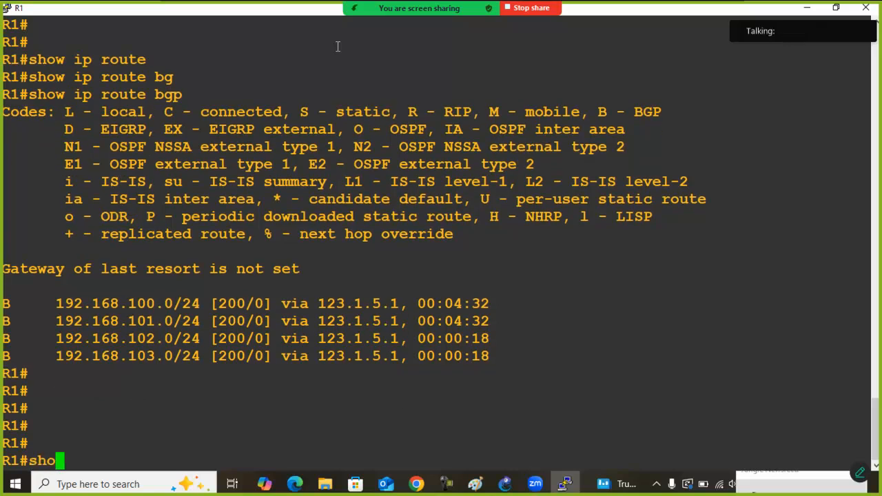
key("Tab")
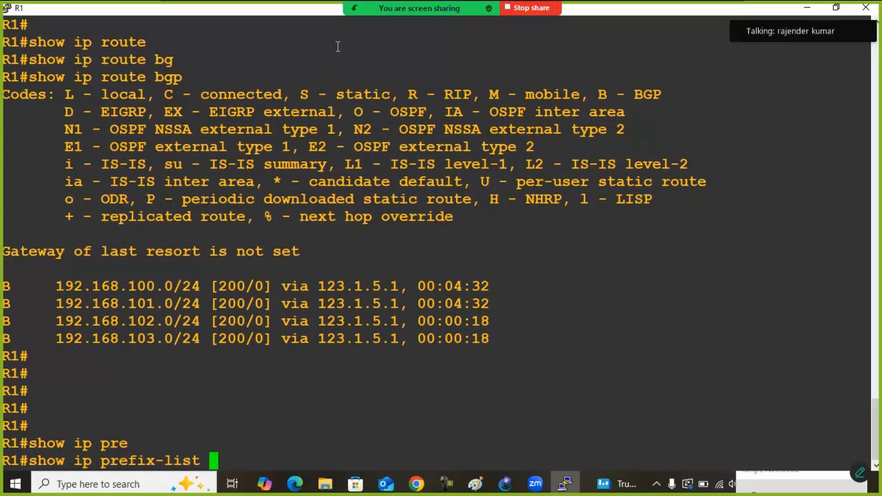
key("Return")
key("Return")
key("Return")
key("Return")
key("Return")
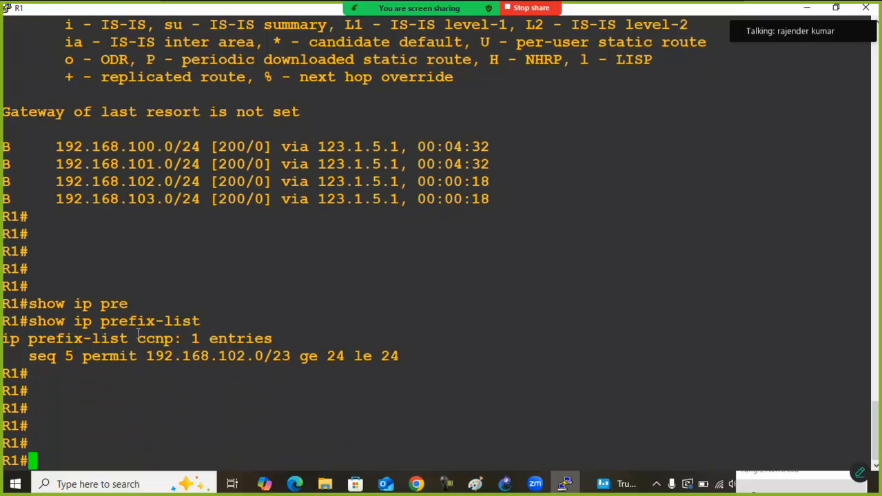
left_click_drag(138, 338, 285, 353)
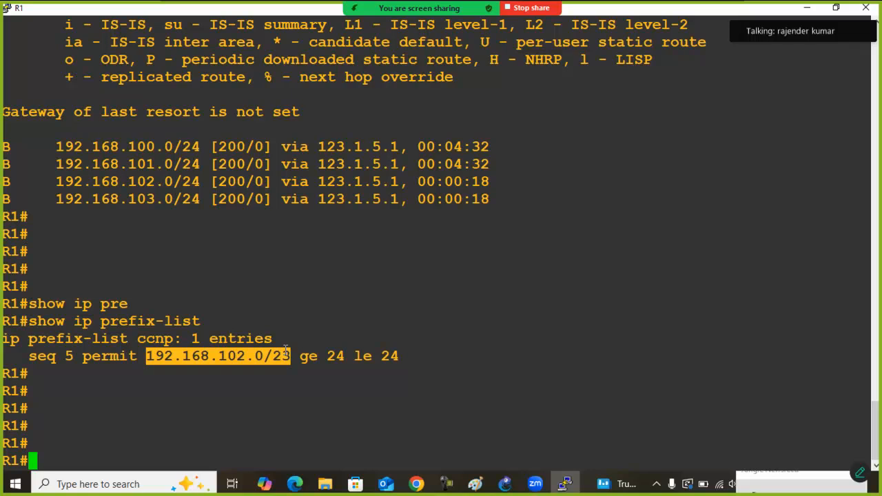
Enter global configuration mode on R1 and create the route-map origin with permit sequence 10
type("conf")
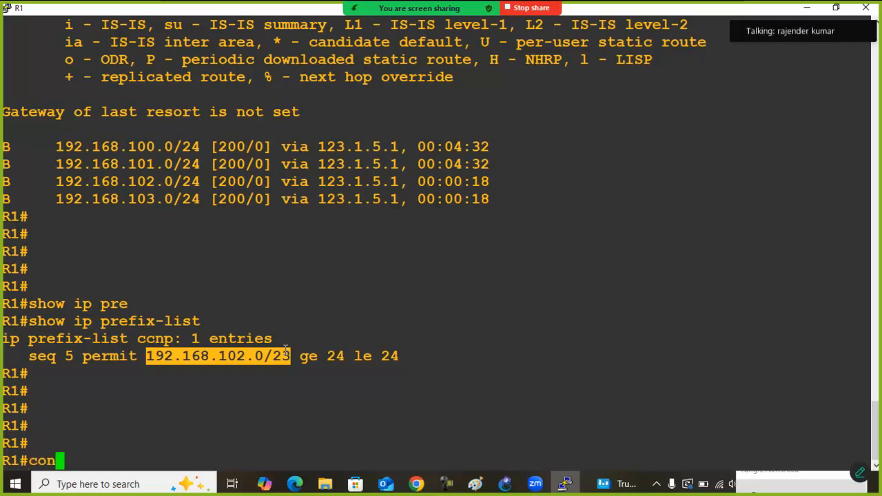
key("Tab")
type("t")
key("Tab")
key("Return")
type("route")
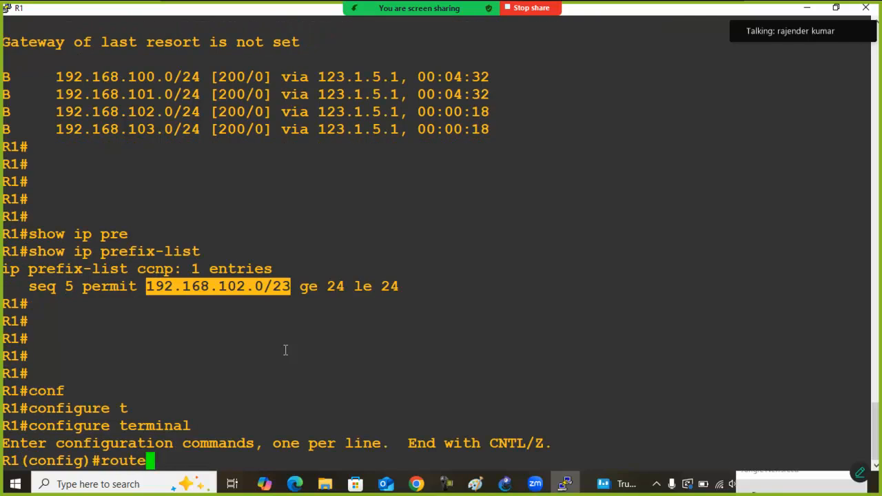
type("-m")
key("Tab")
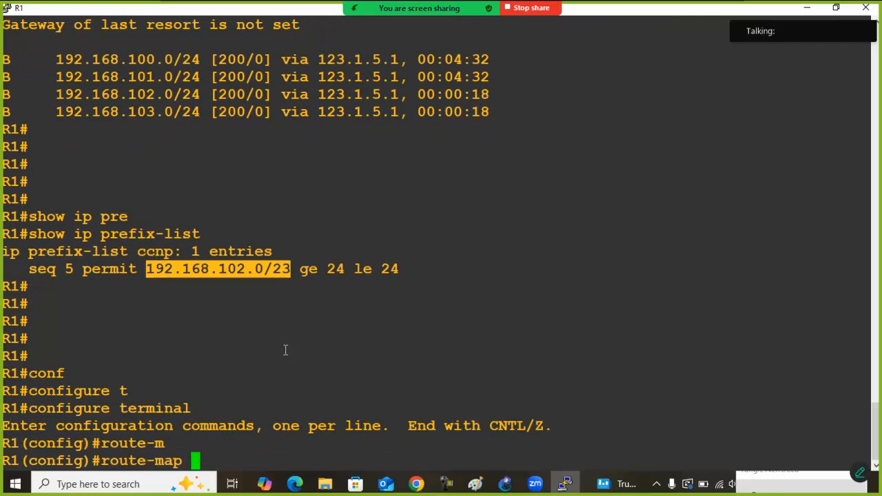
type("orig")
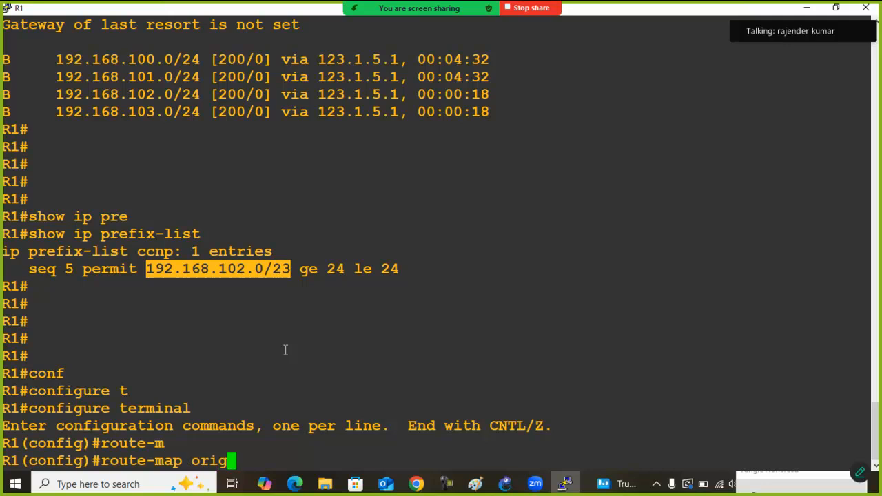
type("in per")
key("Tab")
type("10")
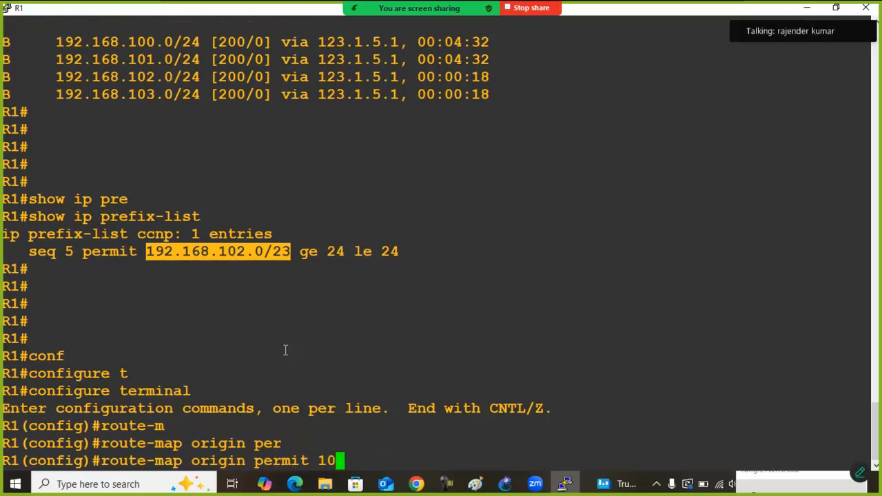
key("Return")
Make the origin route-map entry match IP addresses from prefix-list ccnp
type("map)#ma")
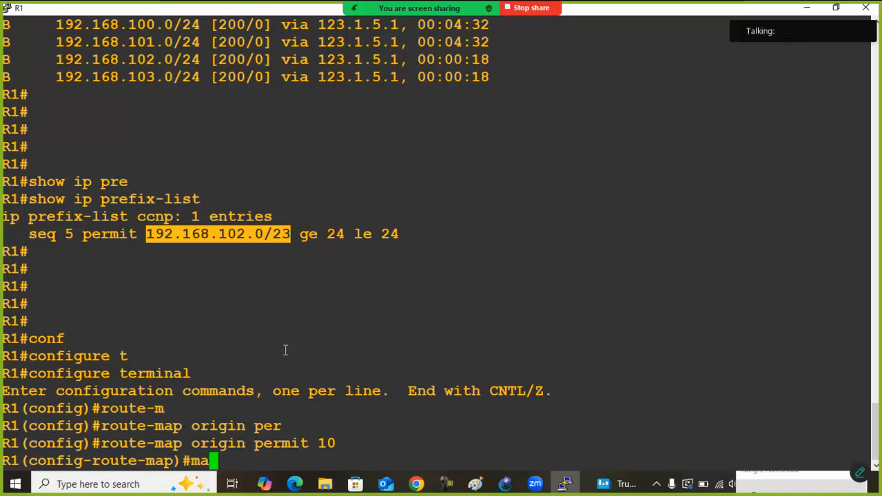
key("Tab")
type("ip add")
key("Tab")
type("pre")
key("Tab")
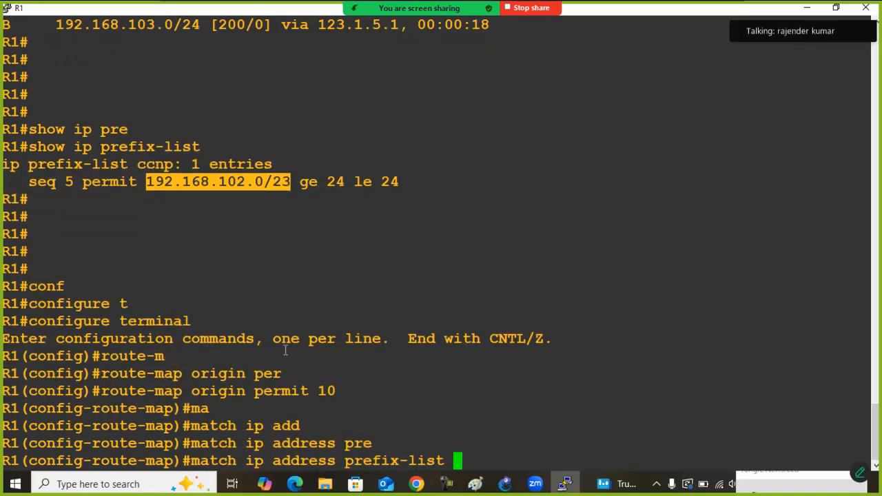
type("ccnp")
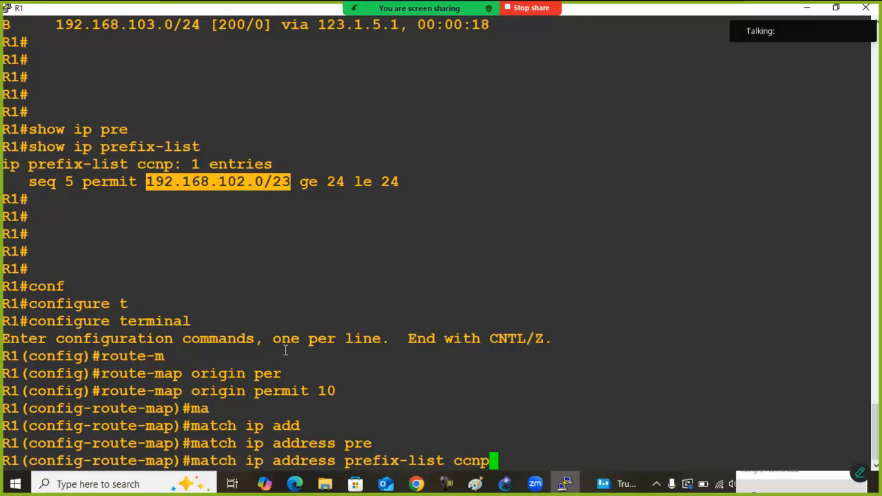
key("Return")
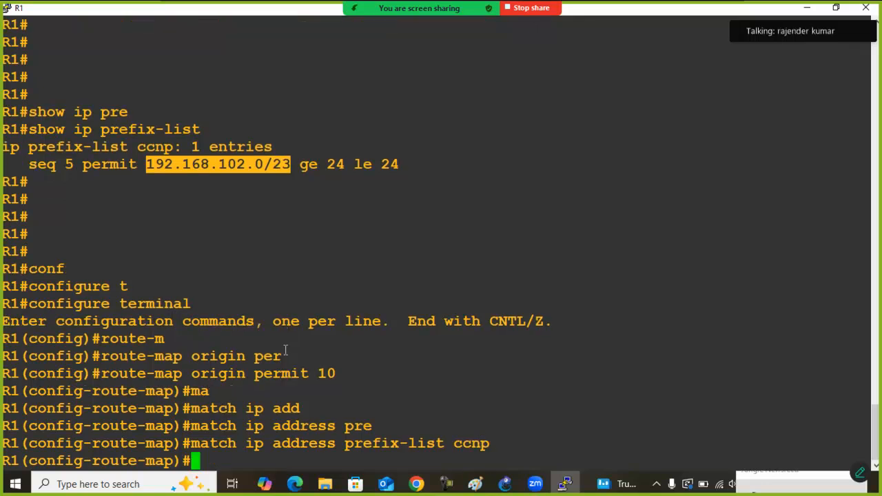
Begin a set origin command in the route-map entry, list its allowed values, and highlight the igp and incomplete options
type("se")
key("Tab")
type("or")
key("Tab")
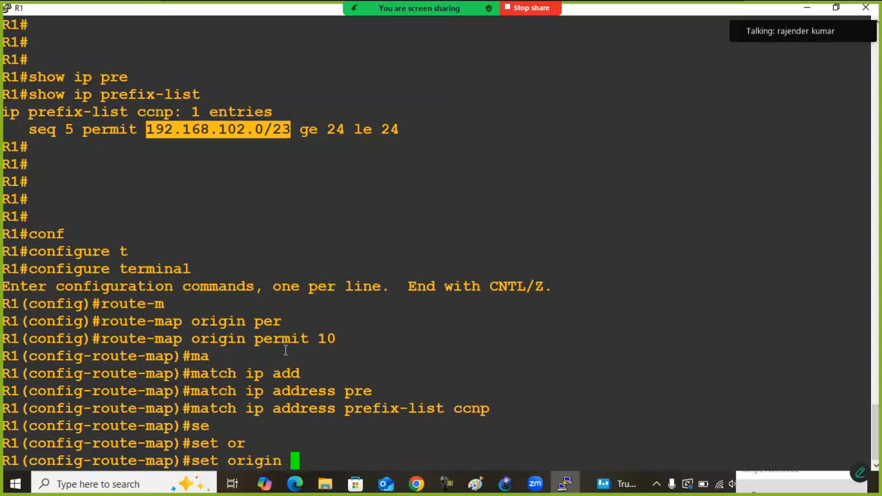
type("?")
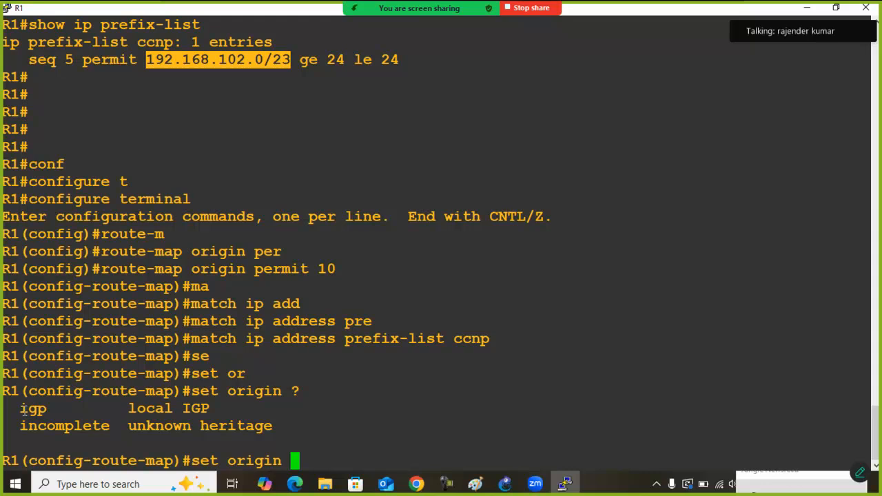
left_click(22, 411)
left_click_drag(23, 411, 117, 427)
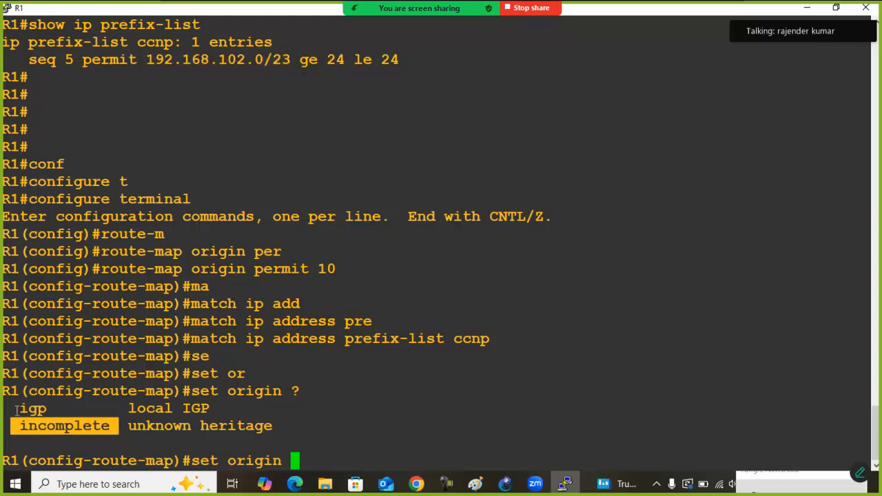
left_click_drag(17, 410, 56, 409)
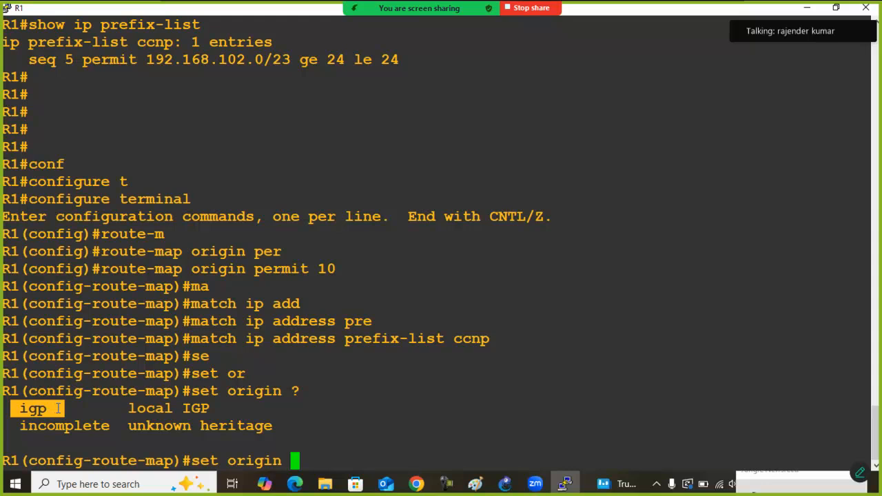
left_click(59, 409)
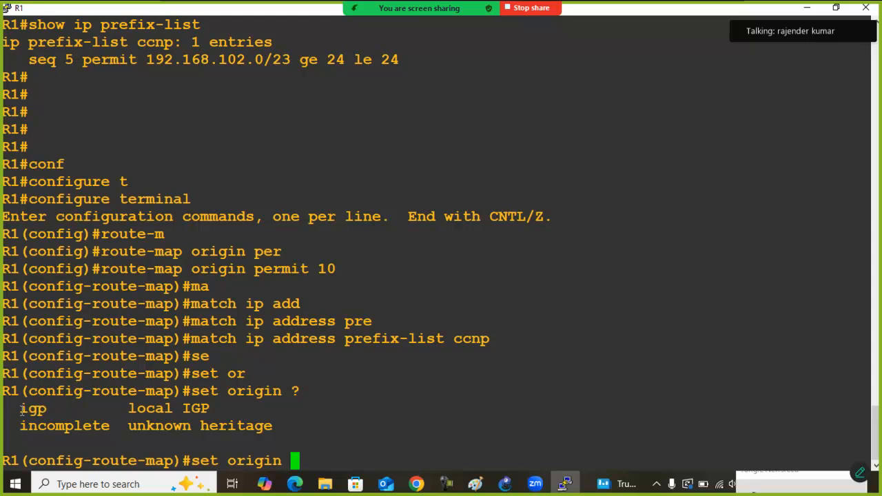
left_click_drag(21, 411, 43, 411)
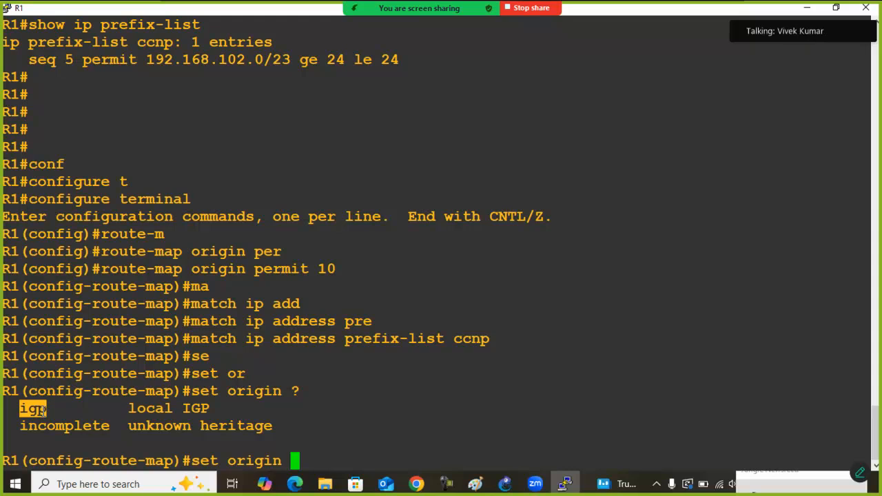
left_click(25, 429)
left_click_drag(24, 429, 117, 427)
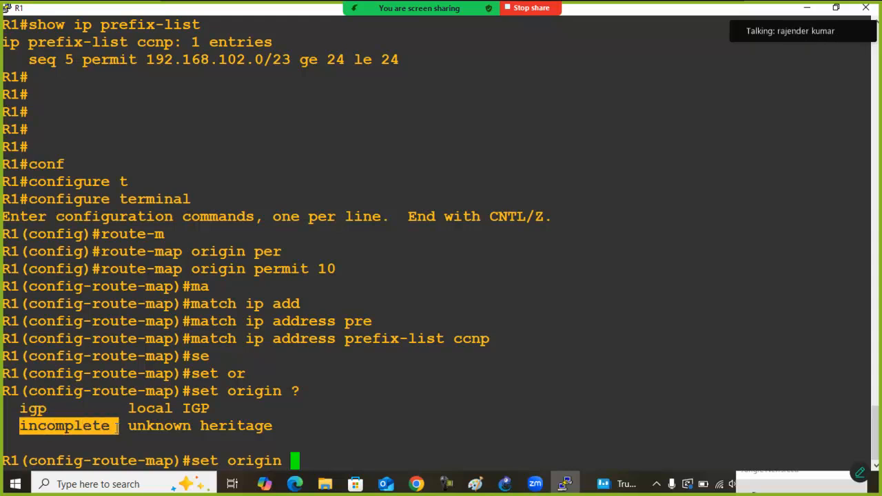
left_click(117, 428)
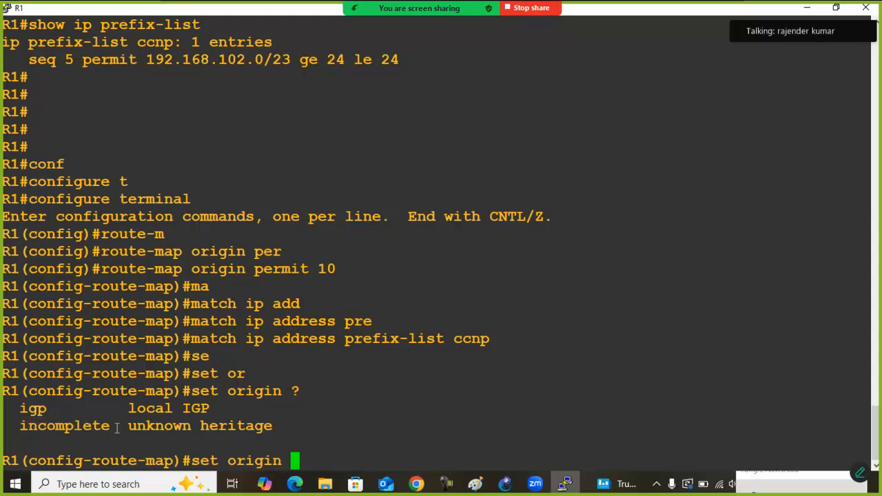
Complete the set origin command with the value incomplete and run it
type("in")
key("Tab")
key("Return")
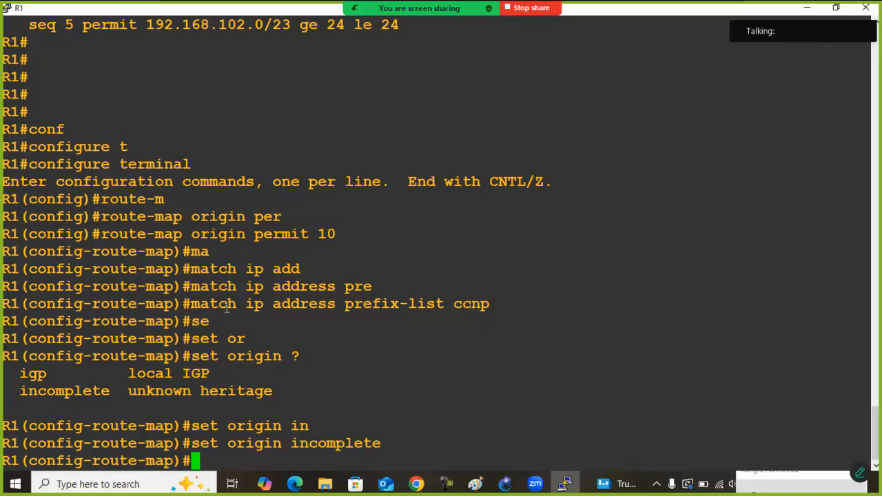
Review the entered configuration by highlighting the route-map origin permit 10 command, the prefix-list name ccnp and the set origin incomplete command
left_click_drag(101, 234, 335, 235)
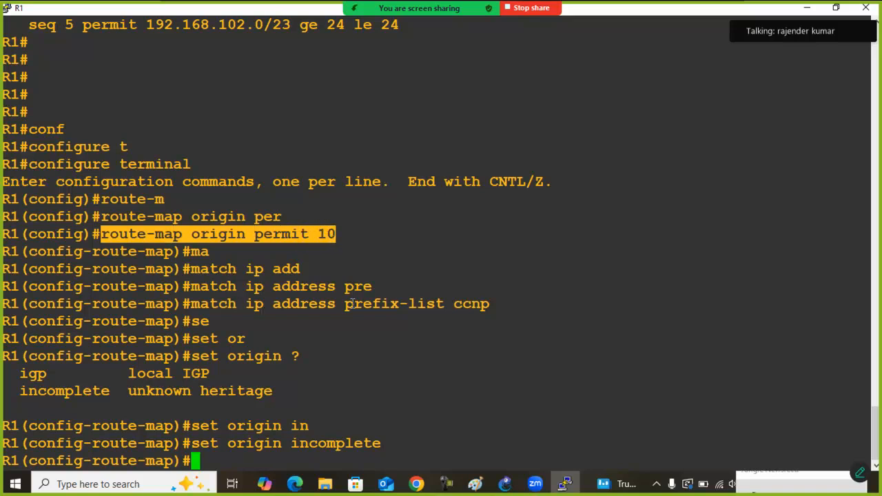
left_click_drag(455, 306, 487, 307)
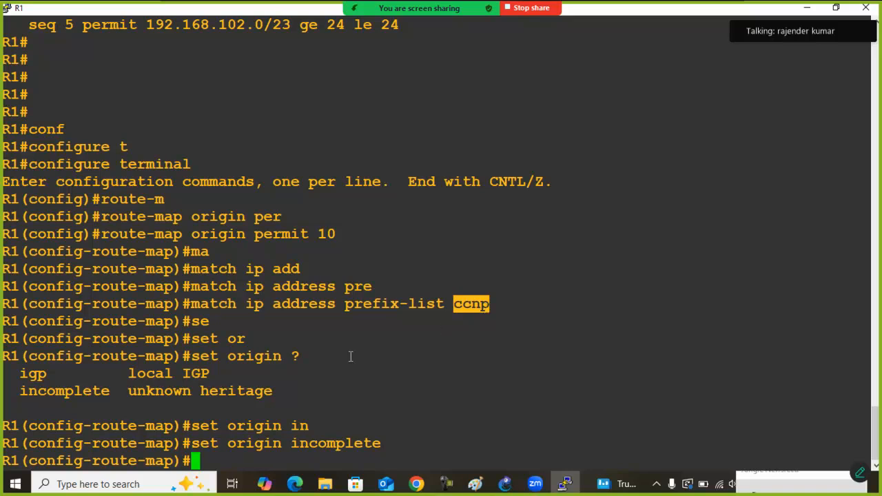
left_click_drag(187, 446, 372, 445)
left_click(315, 443)
left_click(449, 405)
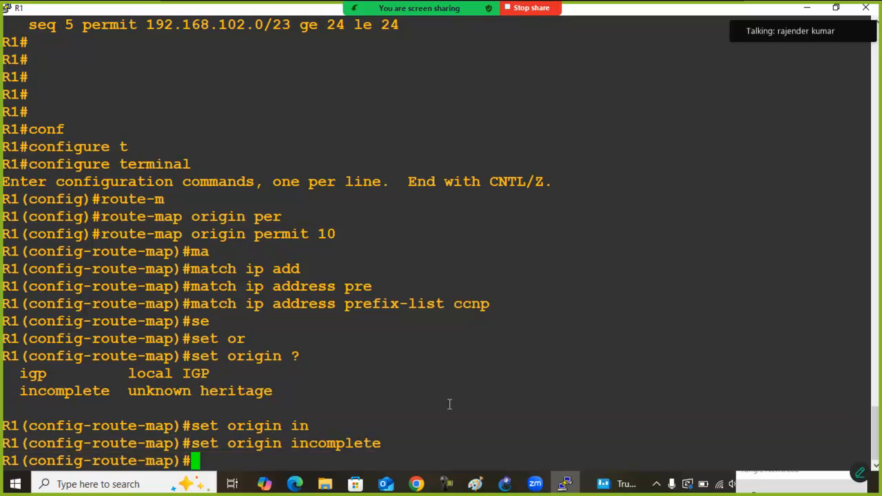
Leave the sequence 10 entry and add permit sequence 20 to the route-map origin
key("Return")
key("Return")
type("exit")
key("Return")
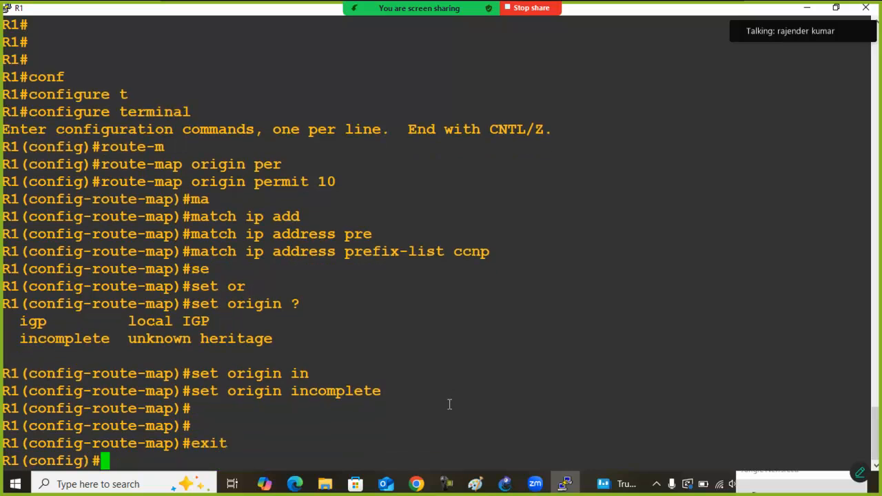
key("Up")
key("Up")
key("Up")
key("Up")
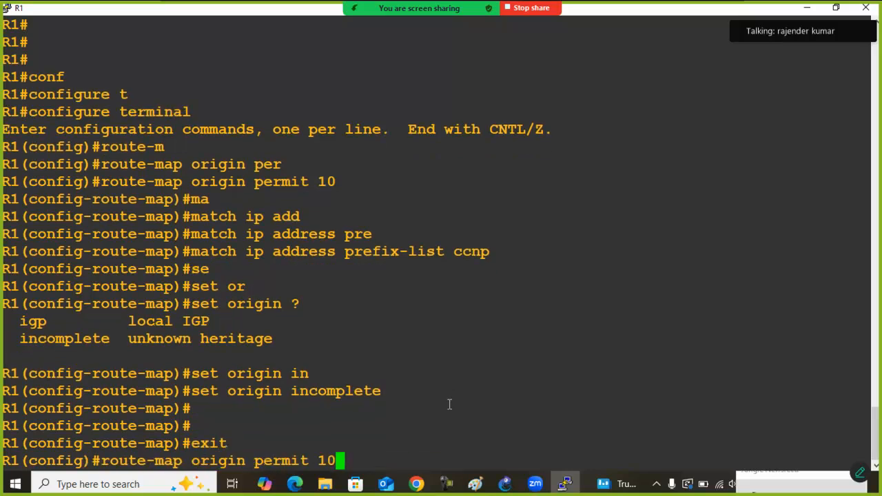
key("BackSpace")
key("BackSpace")
key("BackSpace")
type("20")
key("Return")
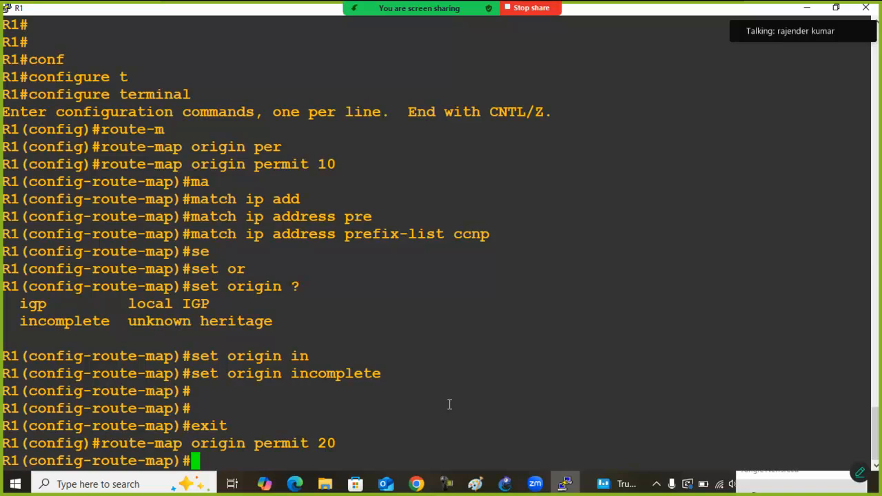
Exit the route-map and enter BGP router configuration for AS 5000
type("exit")
key("Return")
type("route")
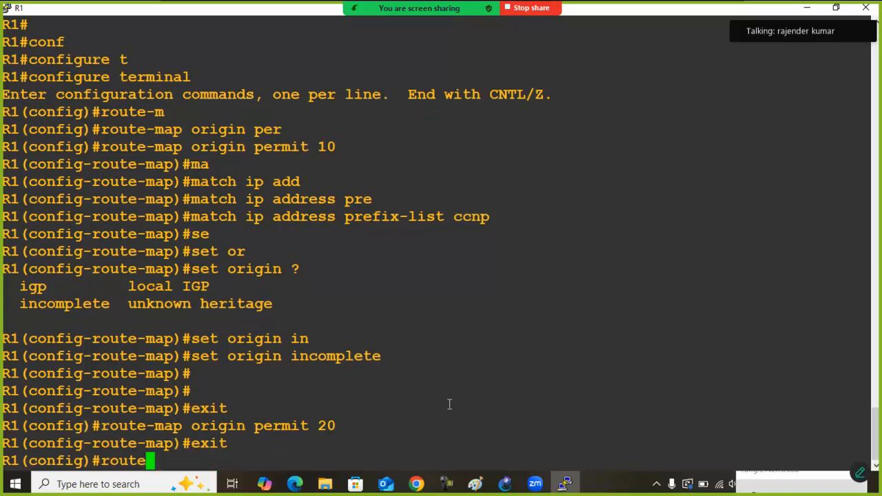
type("r")
key("Tab")
type("bg")
key("Tab")
type("5000")
key("Return")
Apply the route-map origin inbound to neighbor 123.1.5.1, admitting the waiting meeting participant along the way
type("nei")
key("Tab")
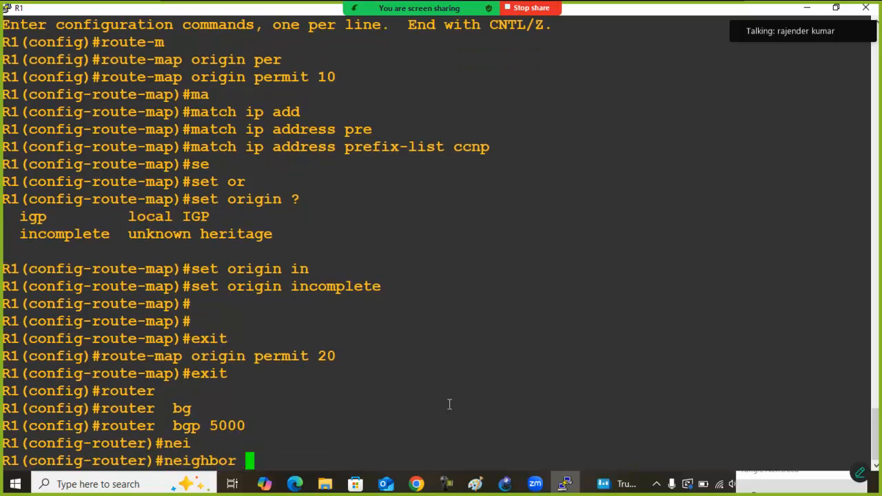
type("123.1")
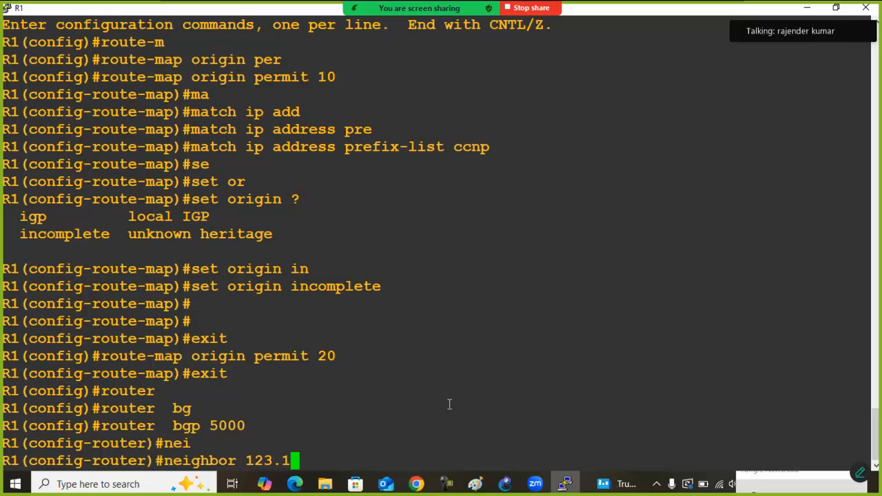
type(".5.1 ")
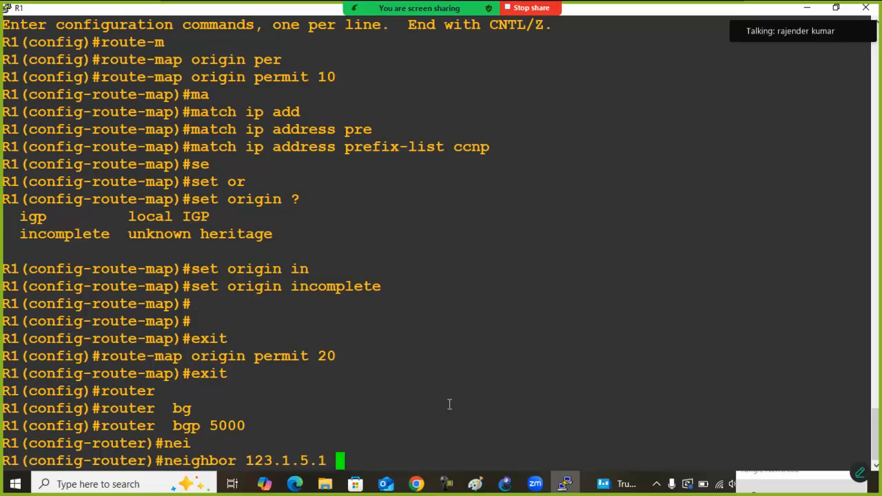
type("rou")
key("Tab")
type("m")
key("Tab")
type("orin")
key("BackSpace")
type("gin")
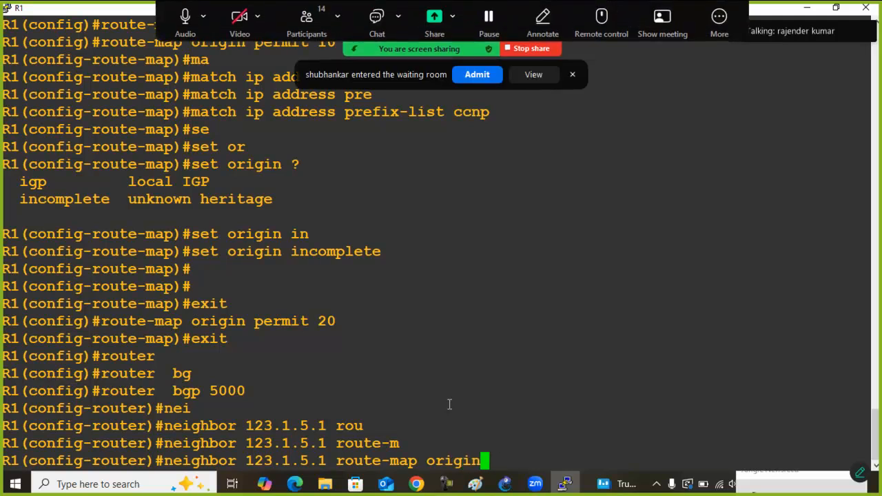
left_click(474, 76)
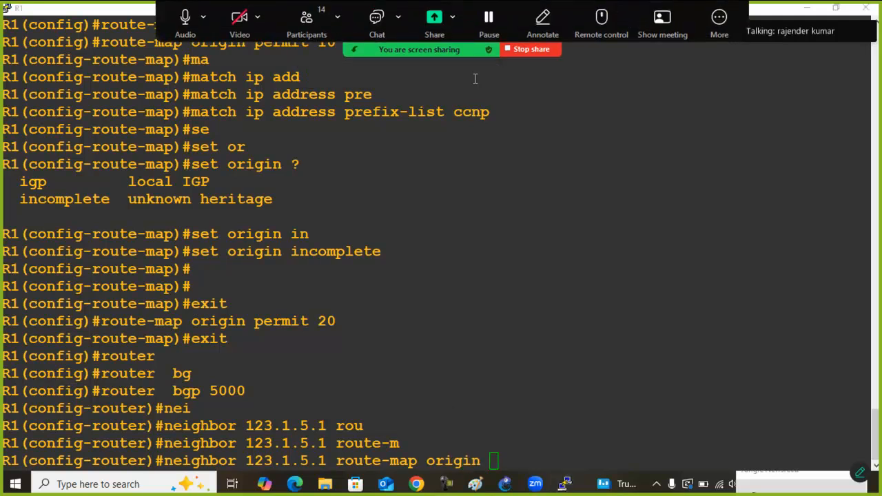
type("in")
key("Return")
Return to privileged EXEC mode and soft-reset all inbound BGP sessions with clear ip bgp * soft in
type("exit")
key("Return")
type("exit")
key("Return")
type("clear ip bg")
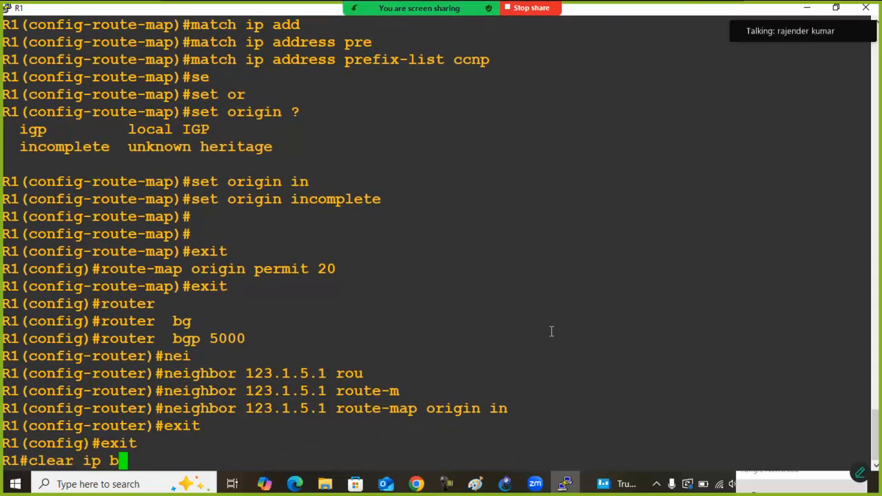
key("Tab")
type("* soft in")
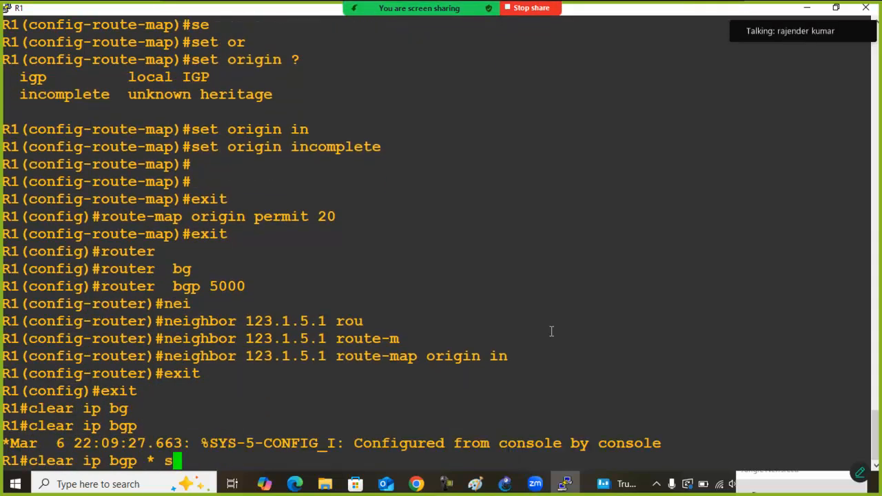
key("Tab")
key("Return")
key("Return")
key("Return")
Display R1's BGP table with show ip bgp
type("show ip")
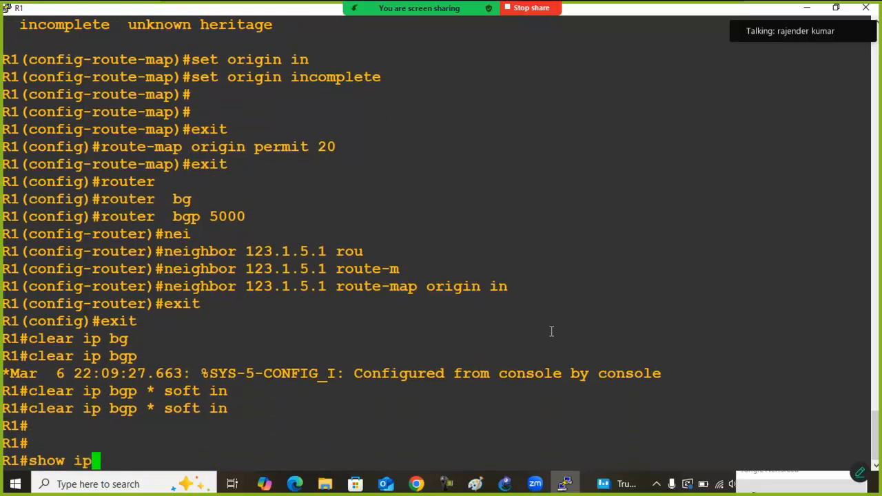
type(" bg")
key("Tab")
key("Return")
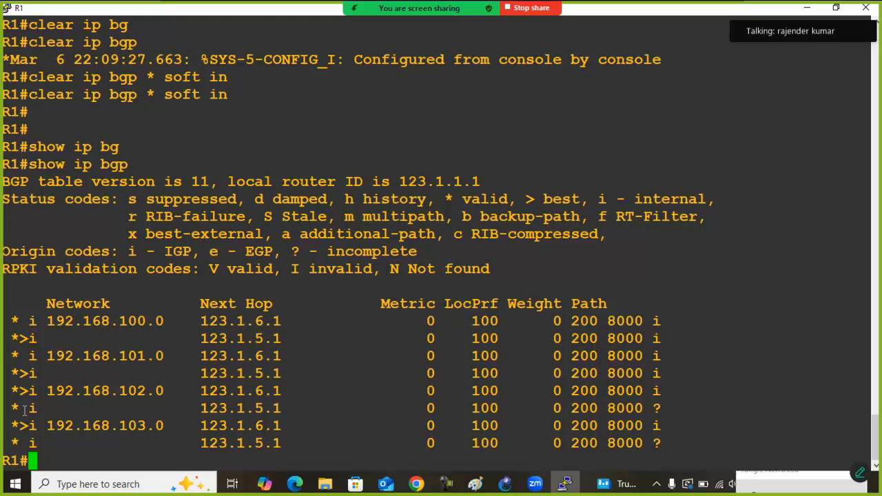
Examine the best-path markers, next hops and origin codes of the 192.168.102.0 and 192.168.103.0 entries in the BGP table
left_click_drag(12, 390, 643, 435)
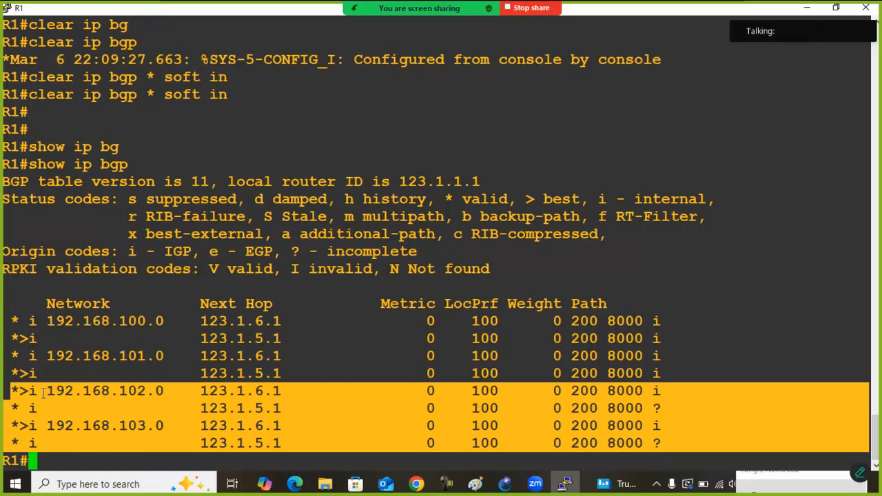
left_click(29, 398)
left_click_drag(13, 392, 168, 398)
left_click_drag(196, 390, 281, 394)
left_click_drag(11, 390, 289, 409)
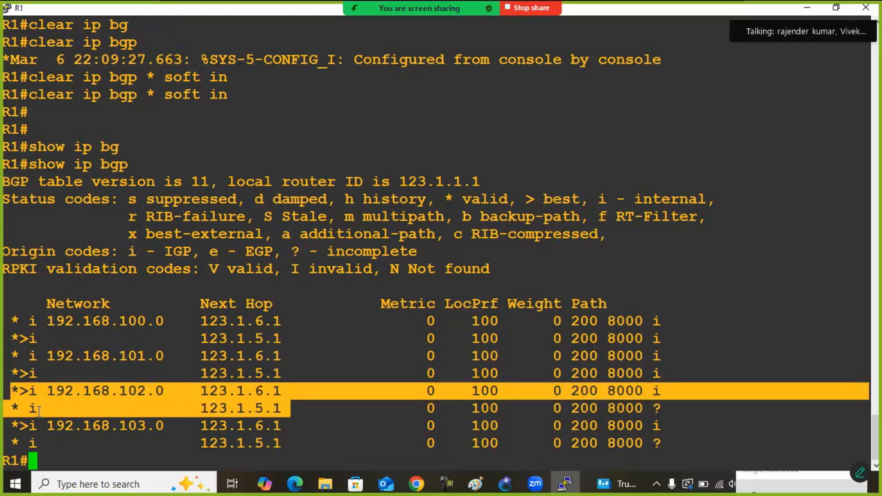
left_click_drag(12, 409, 273, 409)
left_click_drag(11, 390, 281, 406)
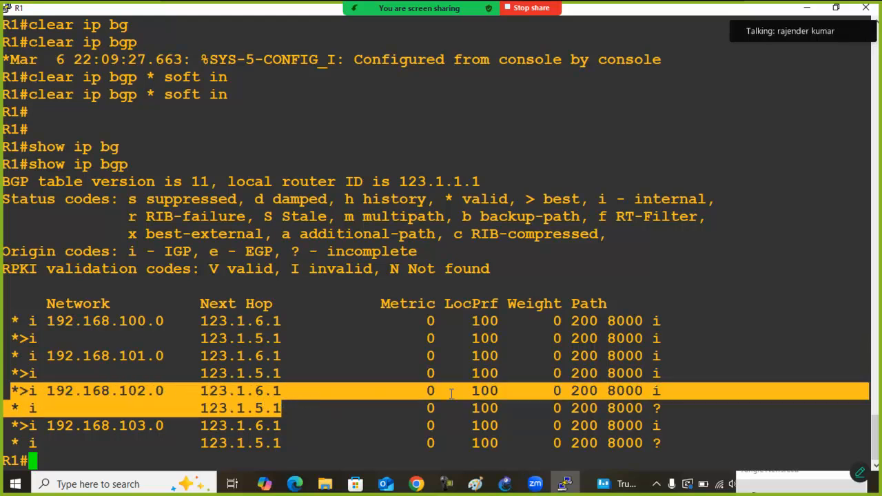
left_click(591, 402)
left_click_drag(12, 391, 657, 390)
left_click_drag(12, 408, 656, 409)
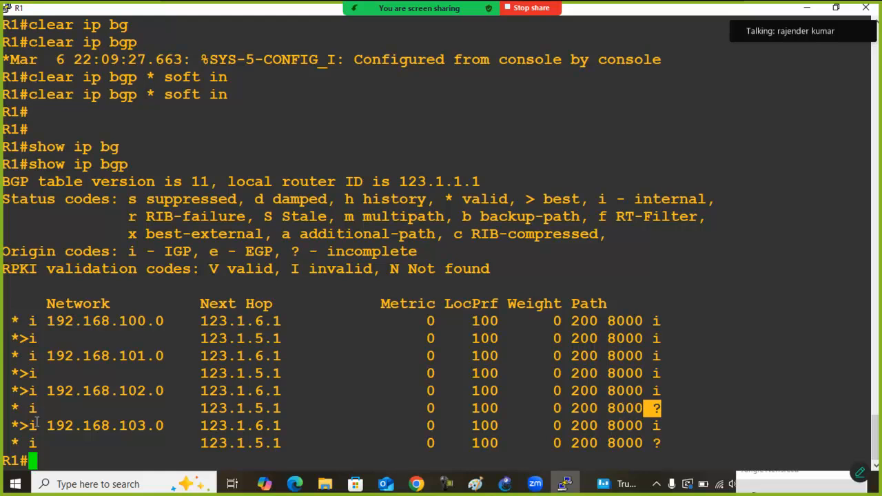
left_click_drag(13, 427, 661, 426)
left_click_drag(9, 444, 658, 443)
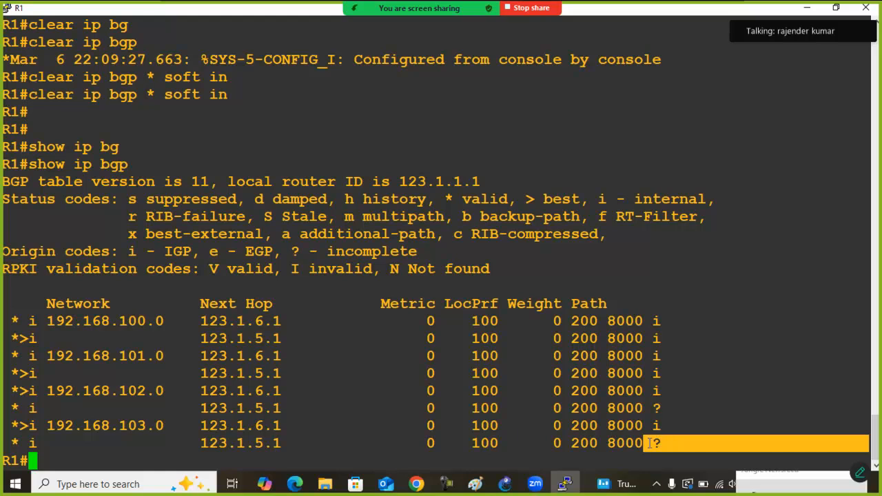
Display R1's BGP-learned routes with show ip route bgp
key("Return")
type("show ip ")
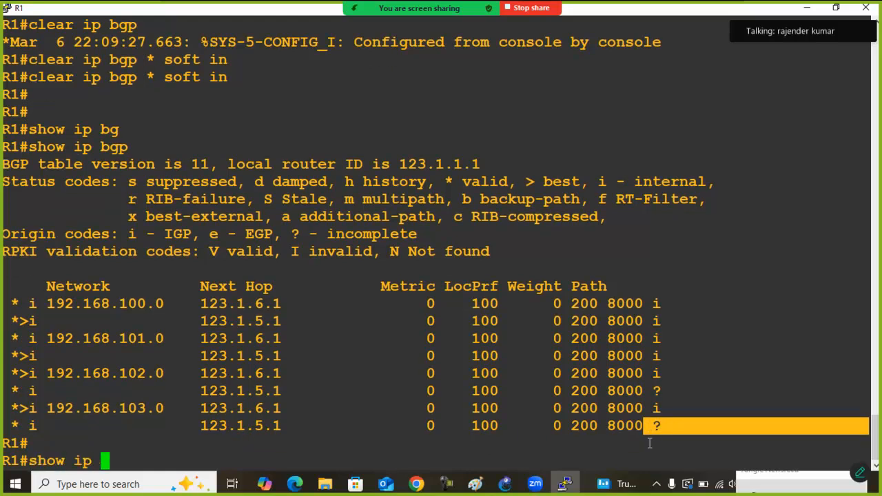
type("route")
key("Tab")
type("bg")
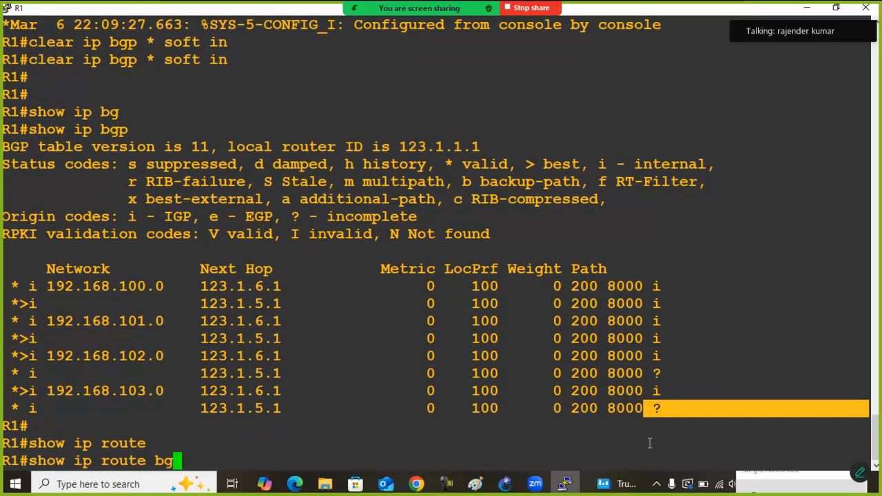
key("Tab")
key("Return")
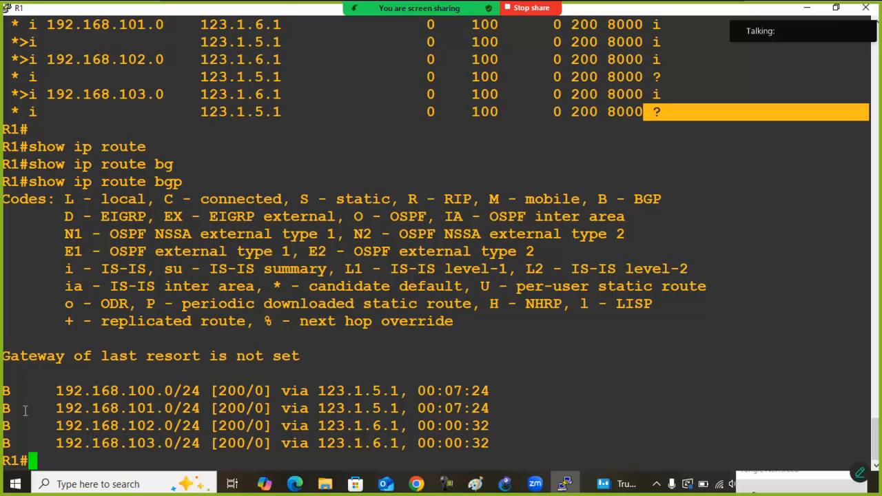
Compare the next hops of the 192.168.100.0 and 192.168.101.0 routes with those of 192.168.102.0 and 192.168.103.0 by highlighting them
left_click_drag(3, 390, 514, 402)
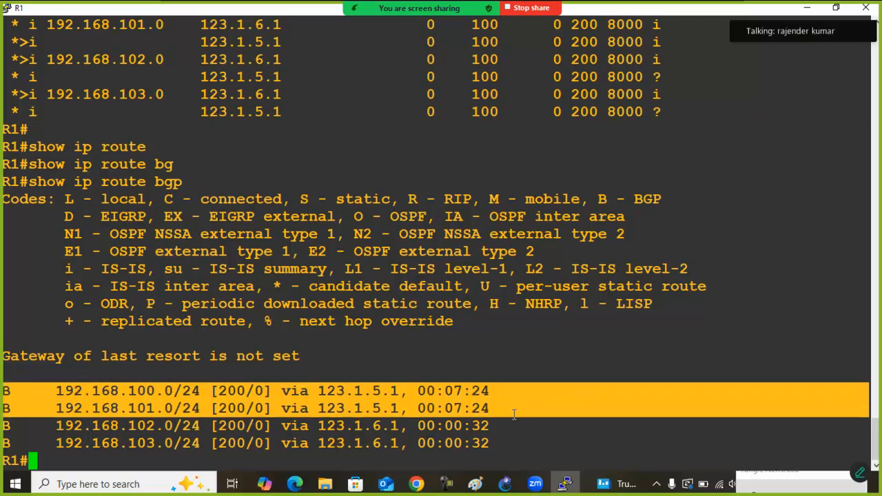
left_click_drag(322, 390, 388, 391)
left_click_drag(312, 408, 372, 408)
left_click_drag(5, 428, 527, 439)
left_click_drag(309, 426, 395, 426)
left_click_drag(310, 444, 402, 444)
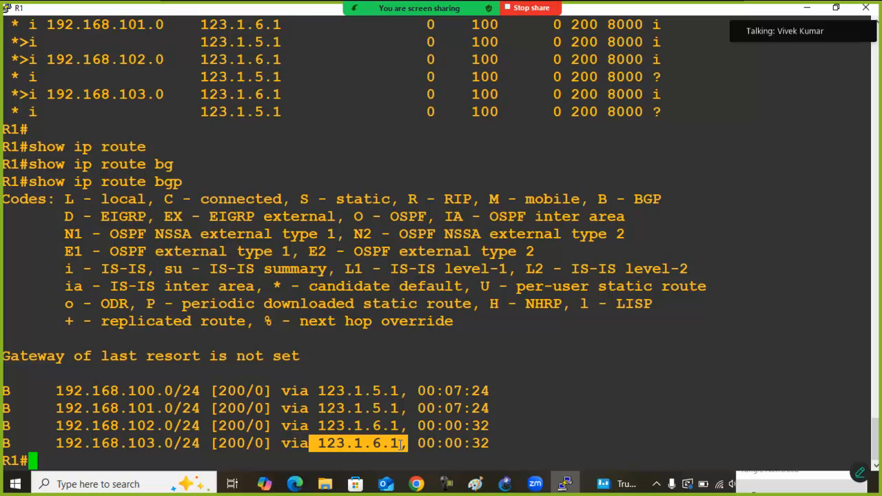
Return from the R1 console to the topology, highlight R1 and move the 192.168.x.0/24 network label closer to NewYork_Router
double_click(288, 12)
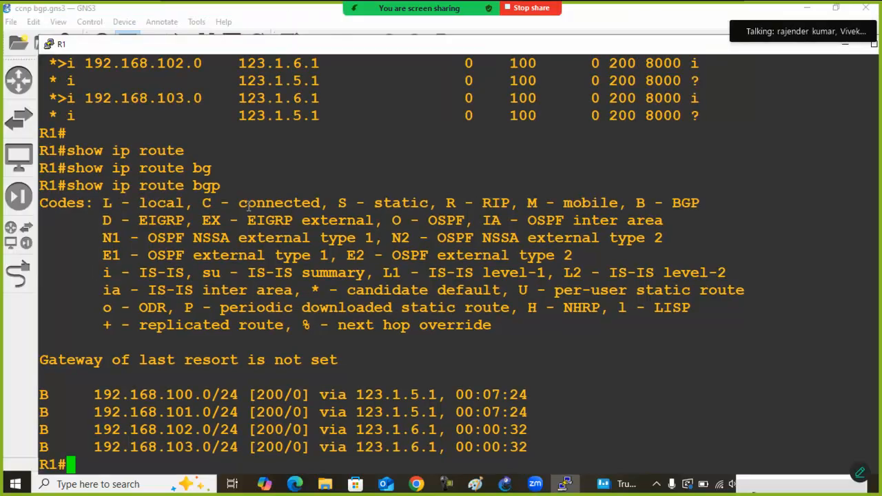
left_click(17, 347)
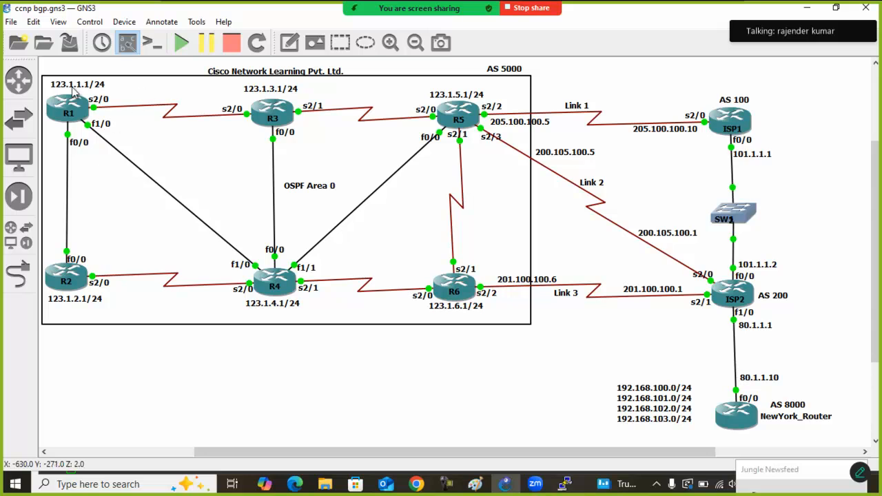
left_click_drag(126, 72, 52, 164)
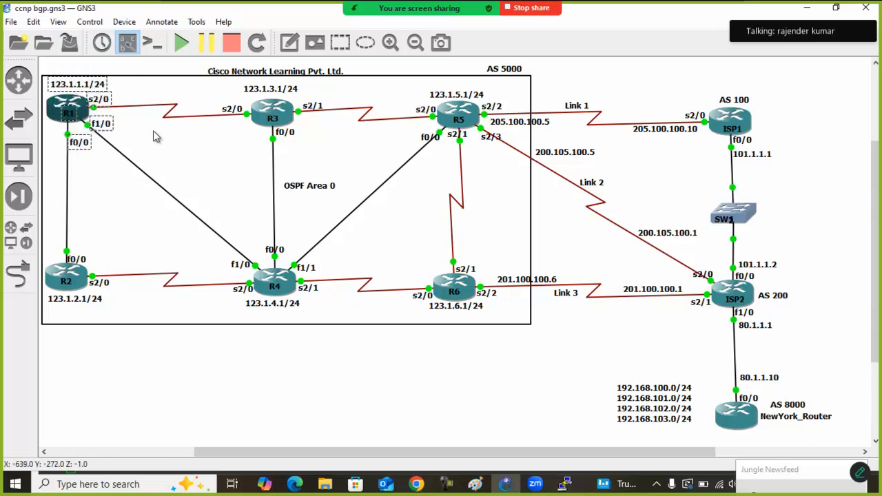
left_click_drag(134, 63, 50, 160)
mouse_move(649, 408)
left_mouse_down()
mouse_move(655, 419)
mouse_move(661, 414)
left_mouse_up()
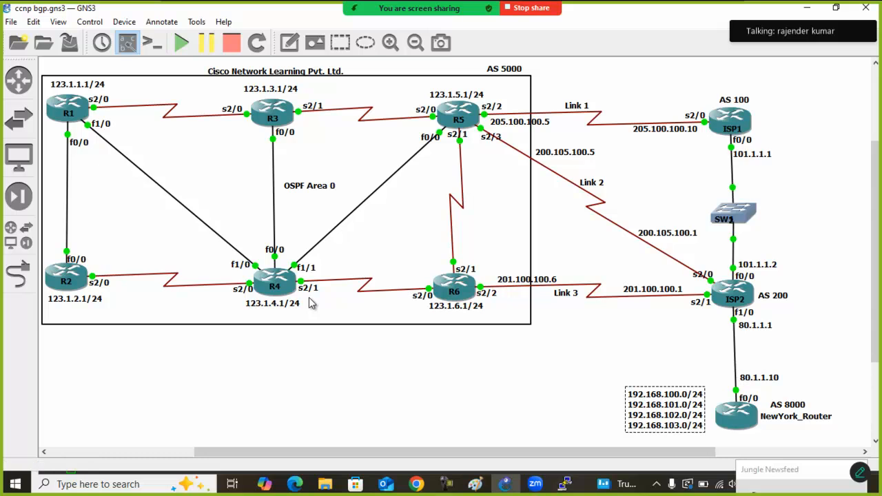
Switch to Paint, paste the screenshot of the topology and position it so the routers and links are in view
key("super")
type("pai")
key("Return")
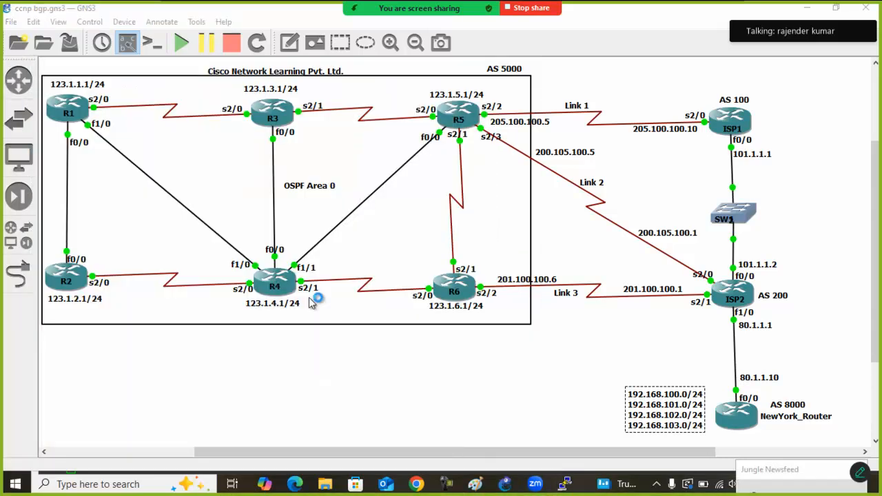
key("ctrl+v")
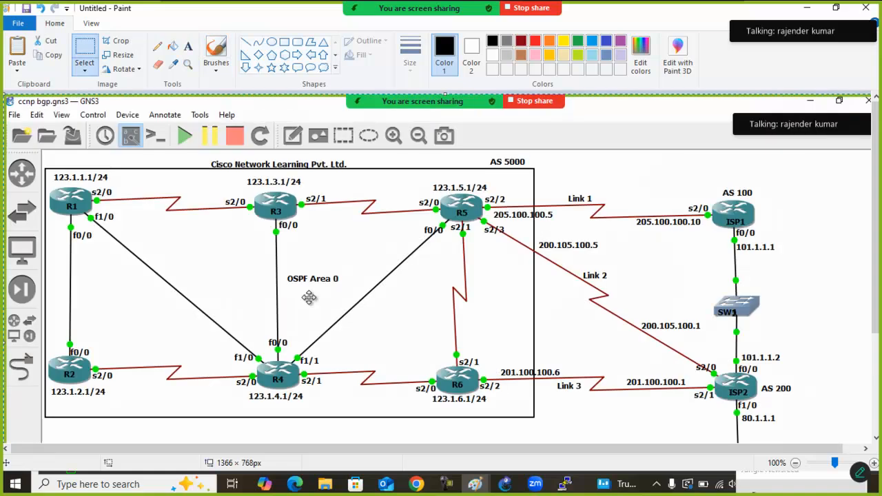
left_click_drag(252, 250, 226, 210)
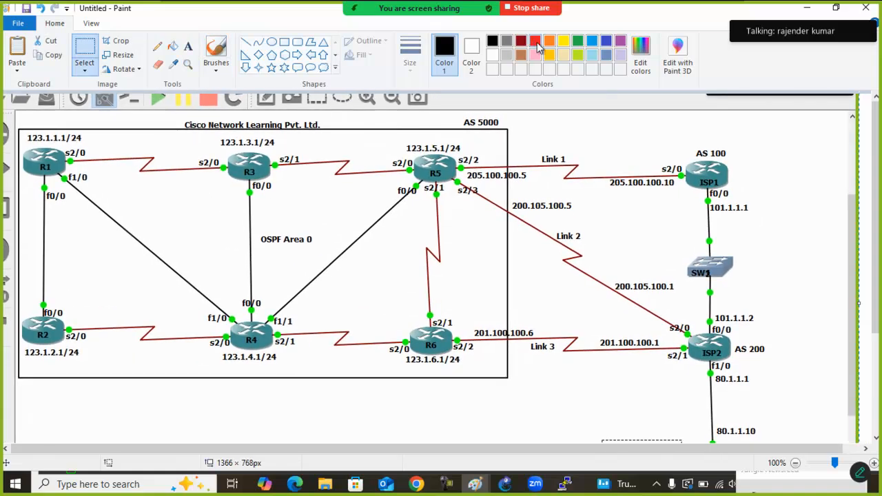
With the thickest red brush, draw one path from R1 through R3 and R5 to ISP2 and another through R4 and R6
left_click(537, 41)
left_click(215, 52)
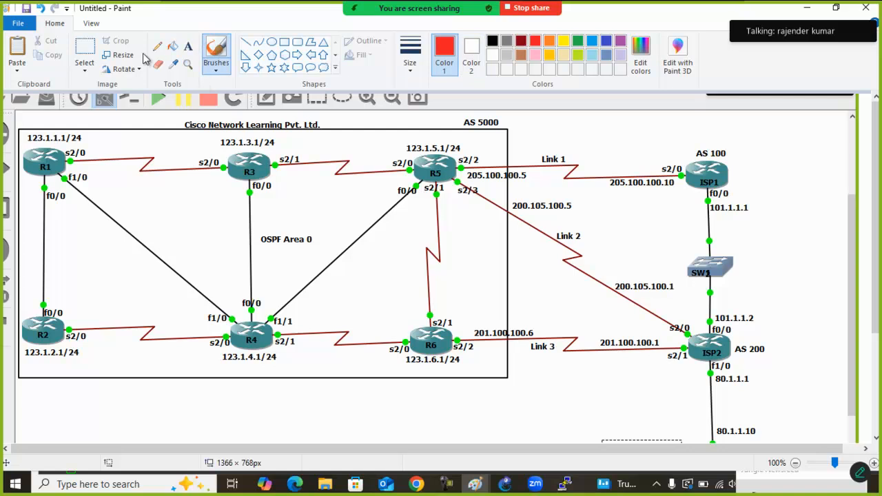
left_click(411, 62)
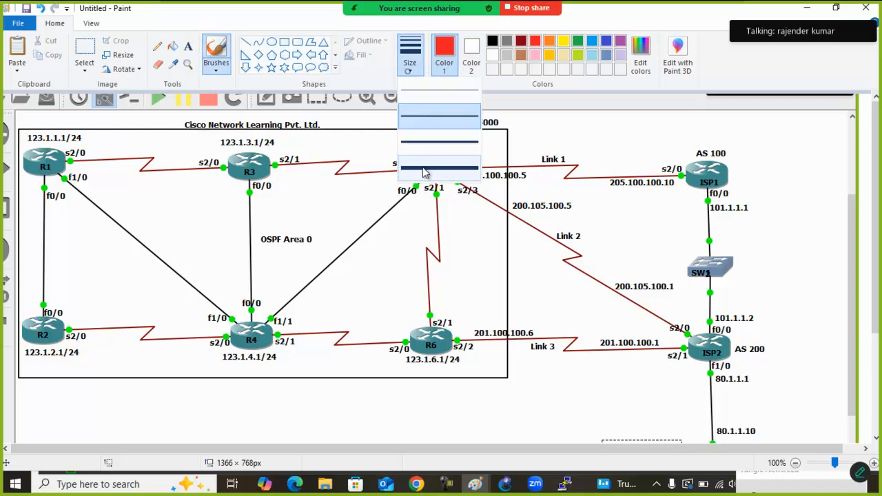
left_click(424, 168)
mouse_move(69, 162)
left_mouse_down()
mouse_move(296, 166)
mouse_move(547, 223)
mouse_move(690, 343)
left_mouse_up()
left_click_drag(64, 178, 90, 200)
mouse_move(90, 200)
left_mouse_down()
mouse_move(268, 304)
mouse_move(597, 355)
mouse_move(679, 353)
mouse_move(647, 367)
left_mouse_up()
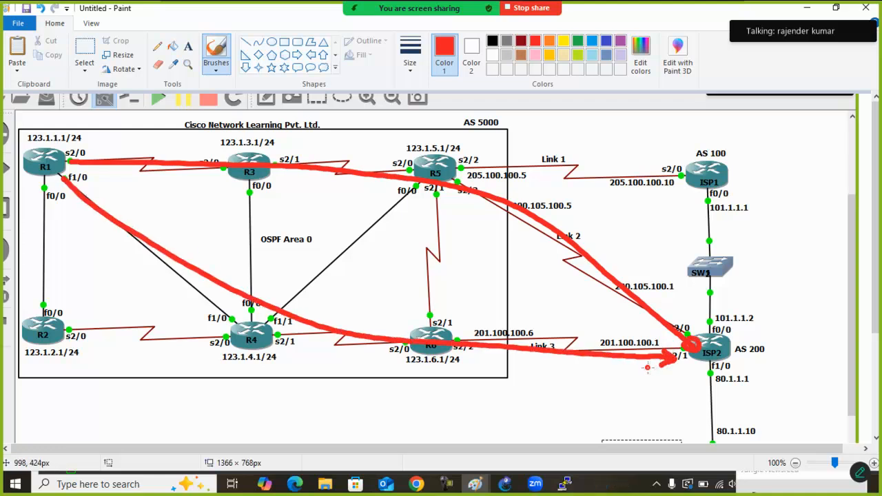
Handwrite 100 and 101 in red beside the Link 2 path, and add red marks near Link 3 and ISP2
mouse_move(577, 200)
left_mouse_down()
mouse_move(577, 216)
mouse_move(589, 203)
left_mouse_up()
left_click_drag(601, 202, 579, 243)
mouse_move(591, 226)
left_mouse_down()
mouse_move(588, 238)
mouse_move(592, 227)
left_mouse_up()
left_click_drag(604, 223, 603, 245)
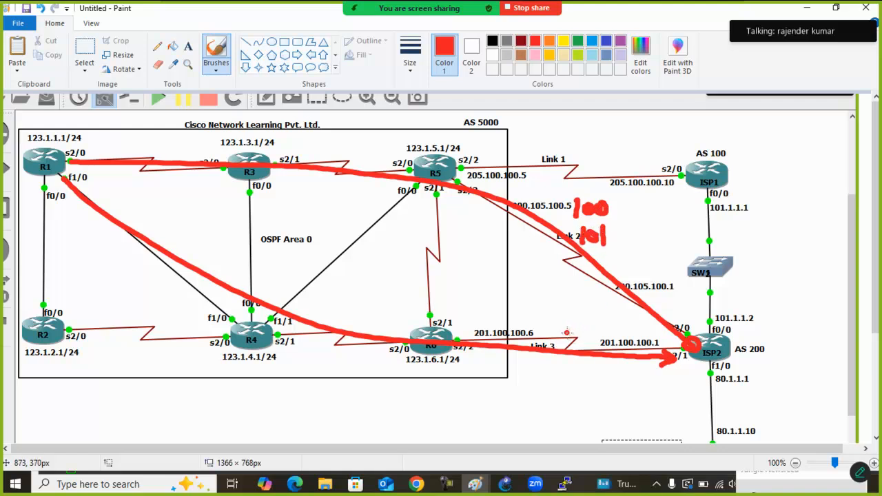
mouse_move(535, 304)
left_mouse_down()
mouse_move(534, 321)
mouse_move(552, 307)
mouse_move(562, 324)
mouse_move(543, 340)
left_mouse_up()
left_click_drag(551, 331, 559, 343)
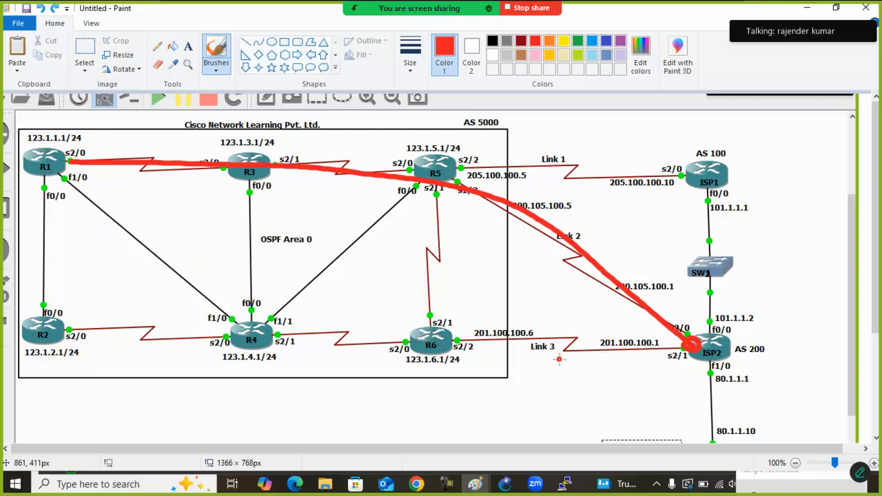
mouse_move(730, 310)
left_mouse_down()
mouse_move(716, 363)
mouse_move(701, 370)
left_mouse_up()
left_click_drag(711, 340, 727, 374)
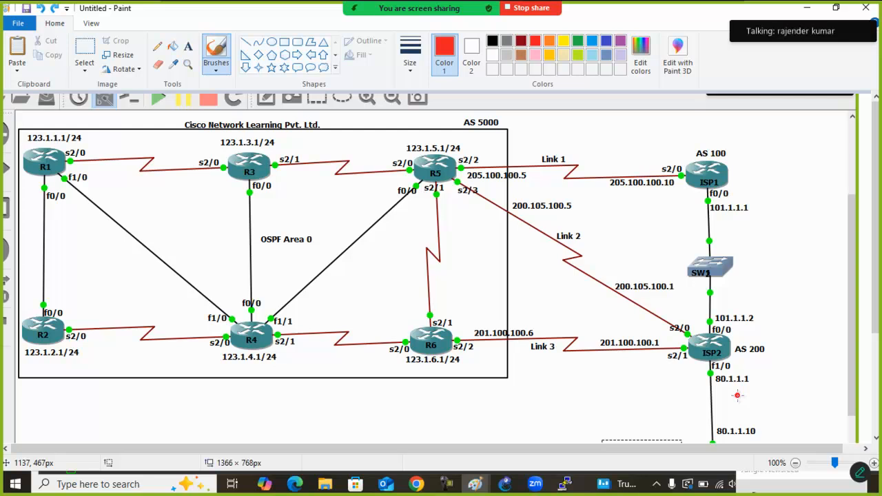
Switch back to the GNS3 topology and highlight ISP2 and its links towards R5 and R6
left_click(505, 484)
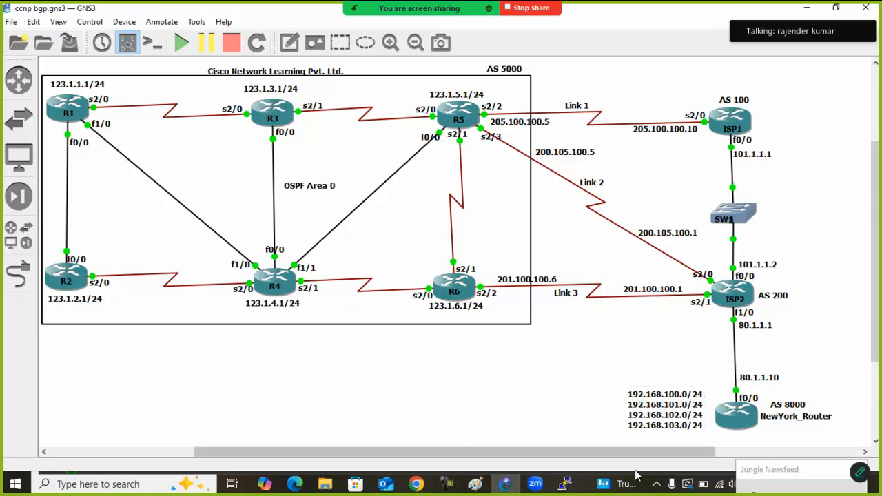
left_click_drag(793, 262, 696, 340)
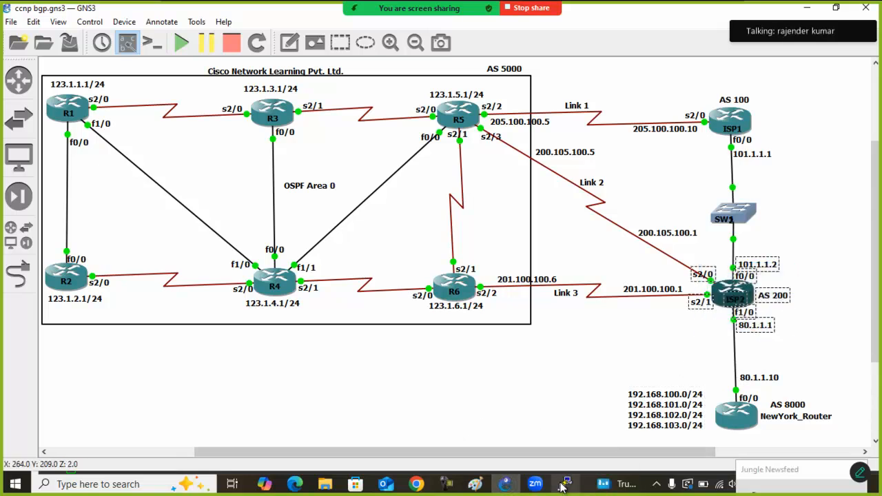
left_click(564, 485)
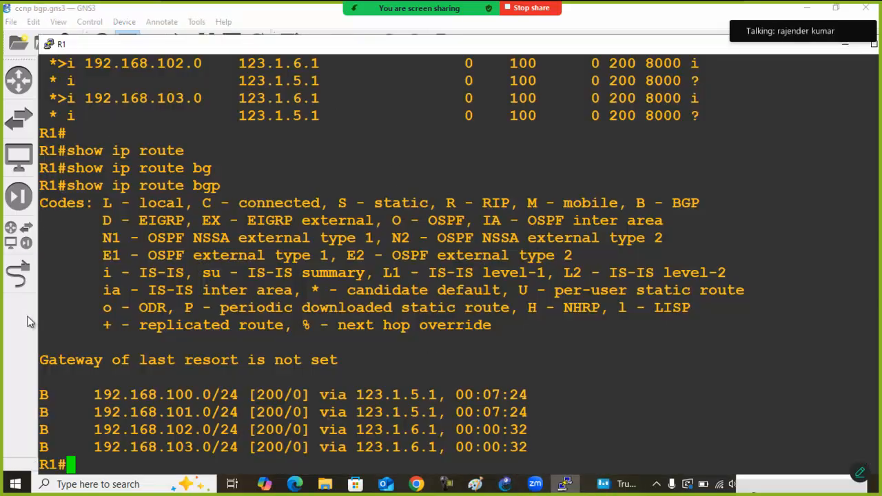
left_click(18, 343)
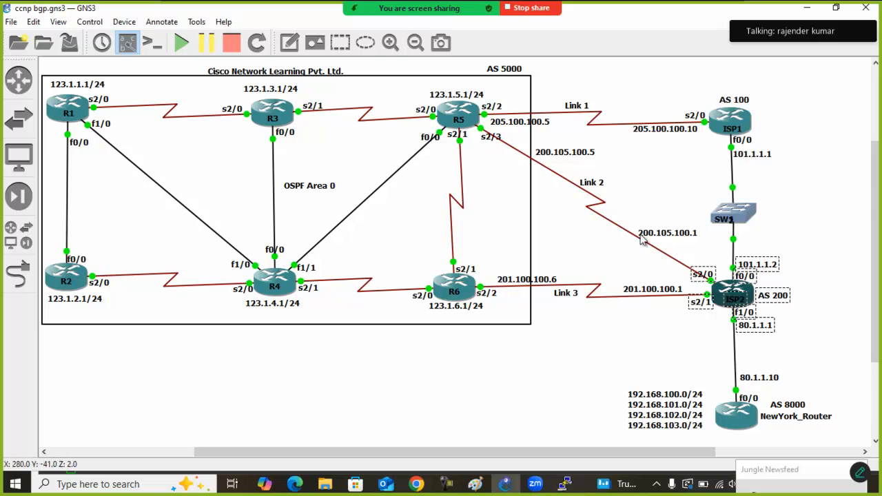
left_click(649, 367)
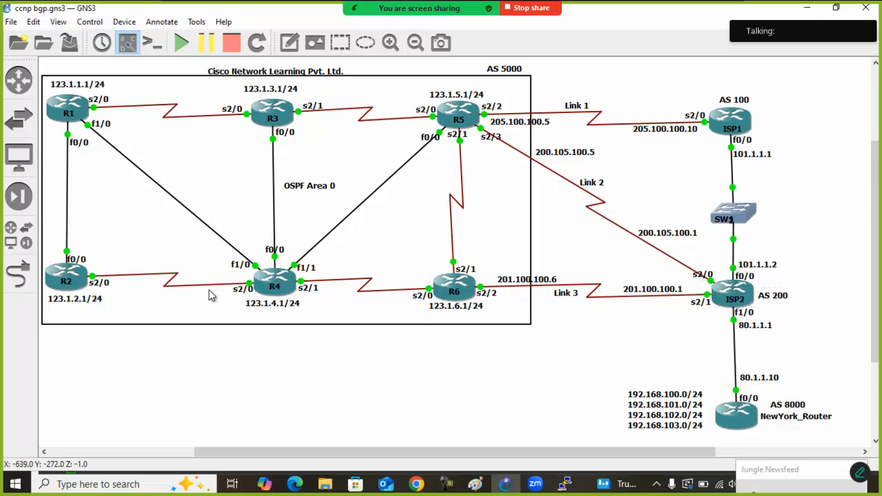
mouse_move(355, 455)
left_mouse_down()
mouse_move(318, 451)
mouse_move(349, 452)
left_mouse_up()
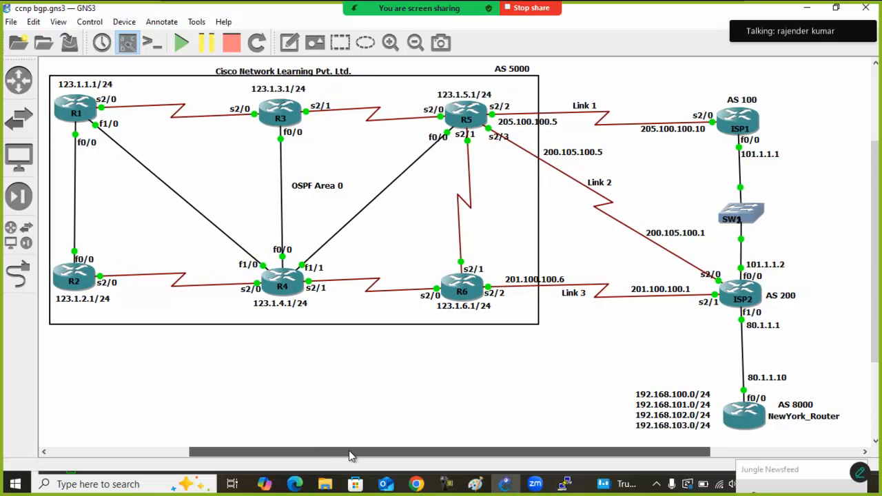
Bring up the R1 console and display the BGP table with show ip bgp
left_click(565, 483)
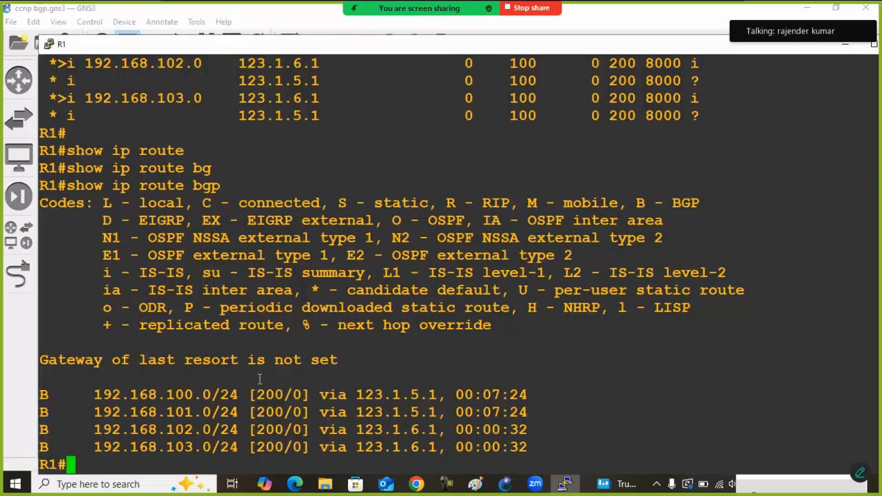
type("show ip bg")
key("Tab")
key("Return")
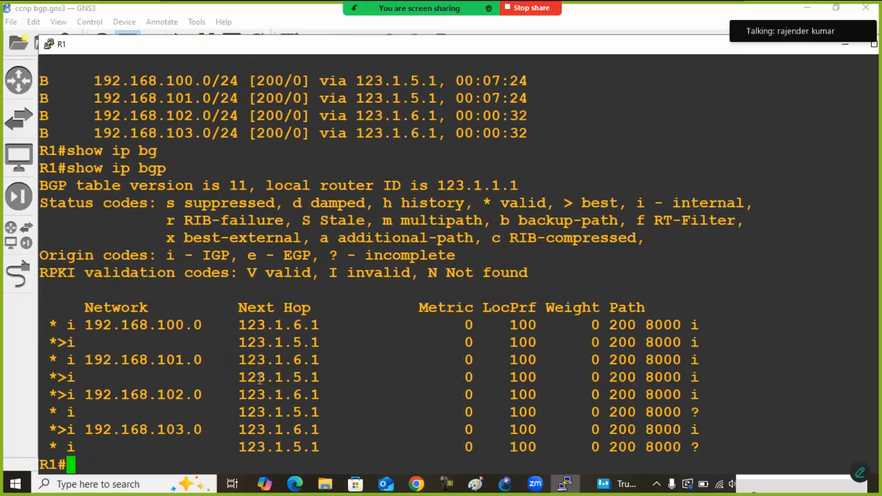
Move the R1 console down to uncover part of the topology and enter global configuration mode
left_click_drag(189, 38, 218, 145)
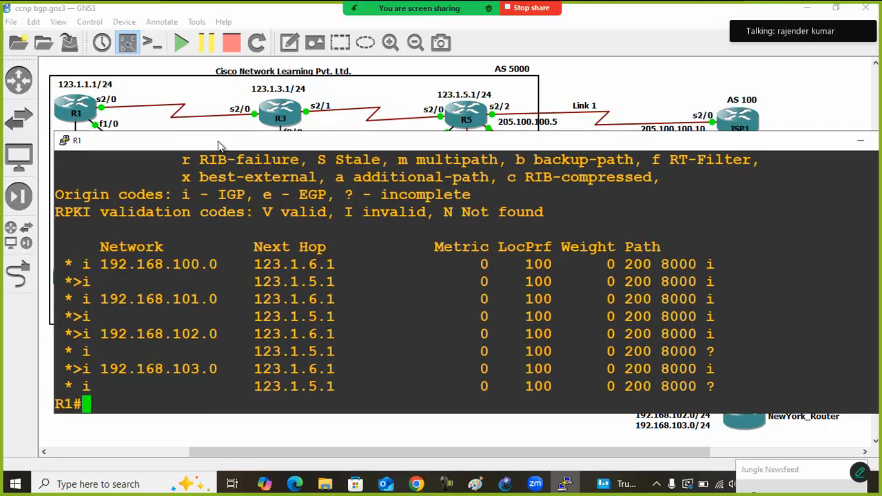
type("conf")
key("Tab")
type("t")
Create interface loopback 11 on R1 with IP address 10.1.100.1 255.255.255.0
key("Tab")
key("Return")
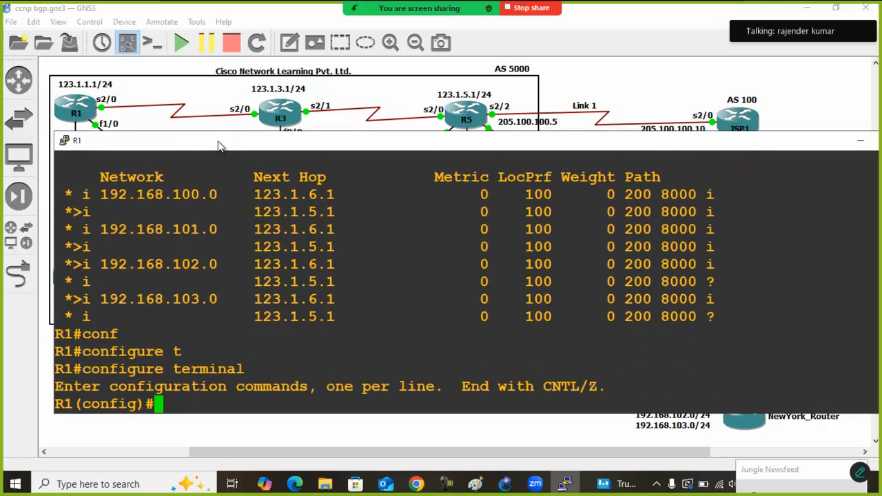
type("in")
key("Tab")
type("loo")
key("Tab")
type("11")
key("Return")
type("ip add")
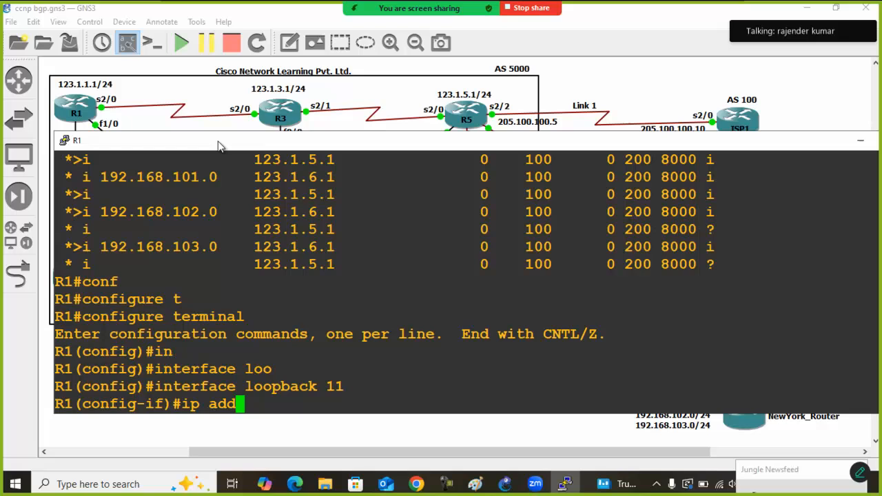
key("Tab")
type("10.")
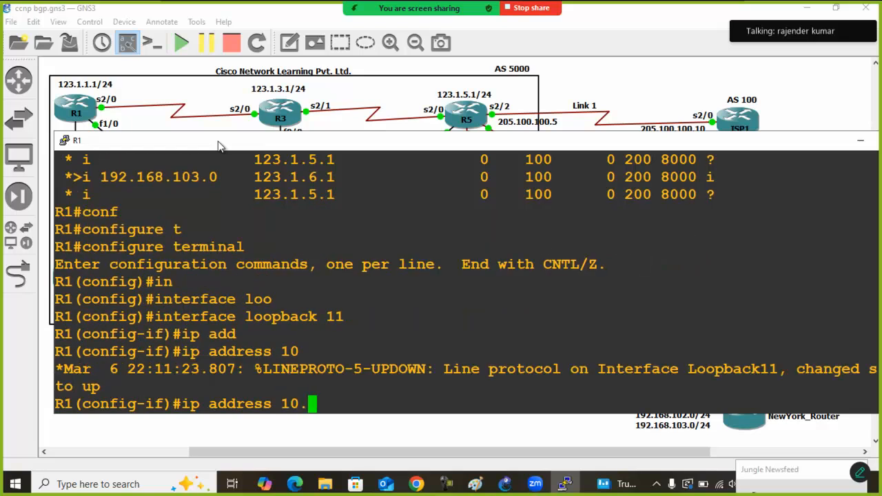
type("1.100.")
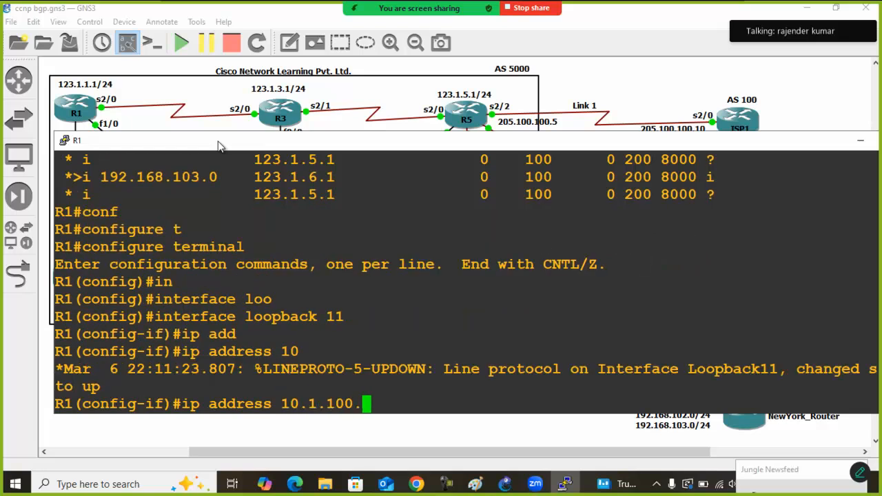
type("1 255.")
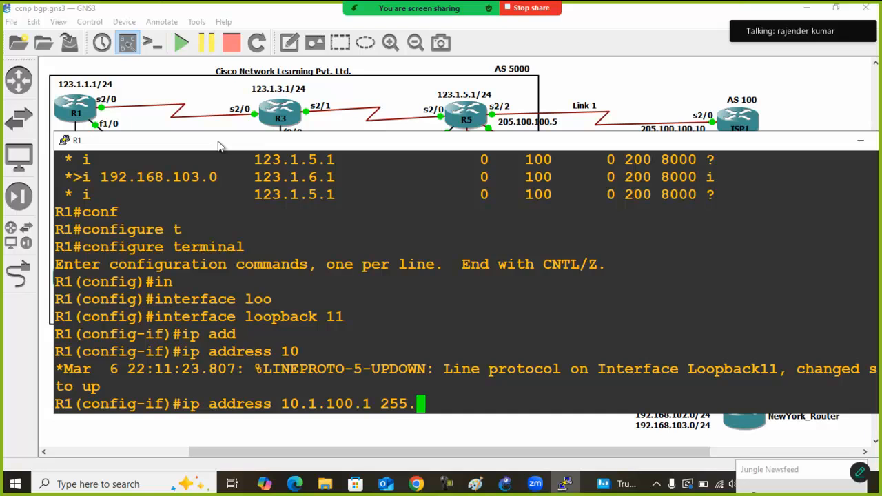
type("255.255.0")
key("Return")
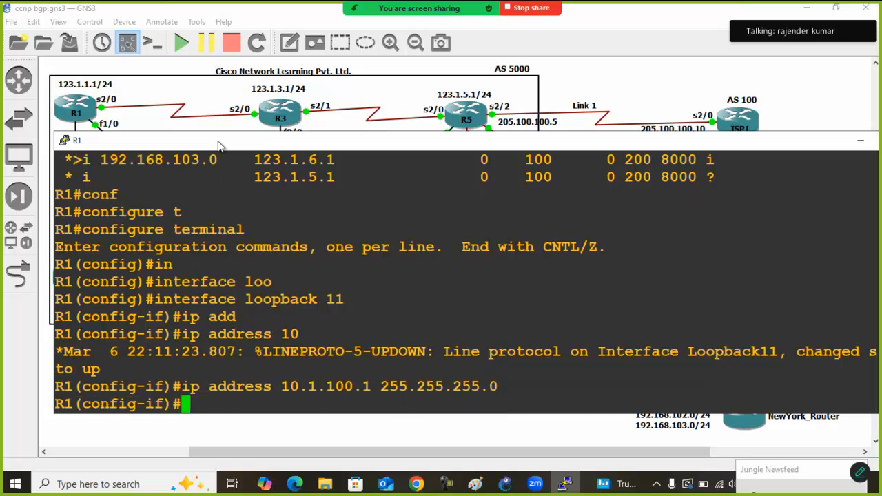
Create interface loopback 12 on R1
key("Up")
key("Up")
key("BackSpace")
type("2")
key("Up")
key("Down")
key("BackSpace")
type("2")
key("Return")
Assign IP address 10.1.101.1 255.255.255.0 to loopback 12
key("Up")
key("Up")
key("Left")
key("Left")
key("Left")
key("Left")
key("Left")
key("Left")
key("Left")
key("Left")
key("Left")
key("Left")
key("Left")
key("Left")
key("Left")
key("Left")
key("Left")
key("Left")
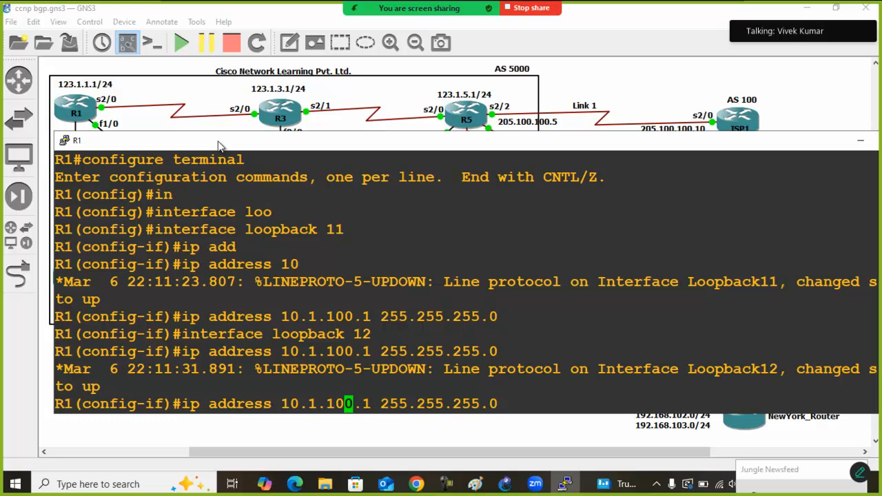
key("BackSpace")
type("1")
key("Return")
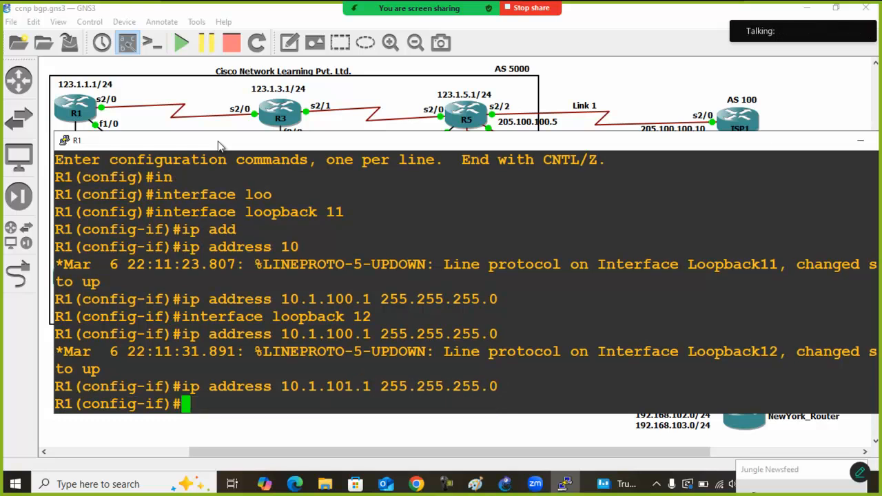
Create interface loopback 13 on R1
key("Up")
key("Up")
key("Up")
key("BackSpace")
type("3")
key("Return")
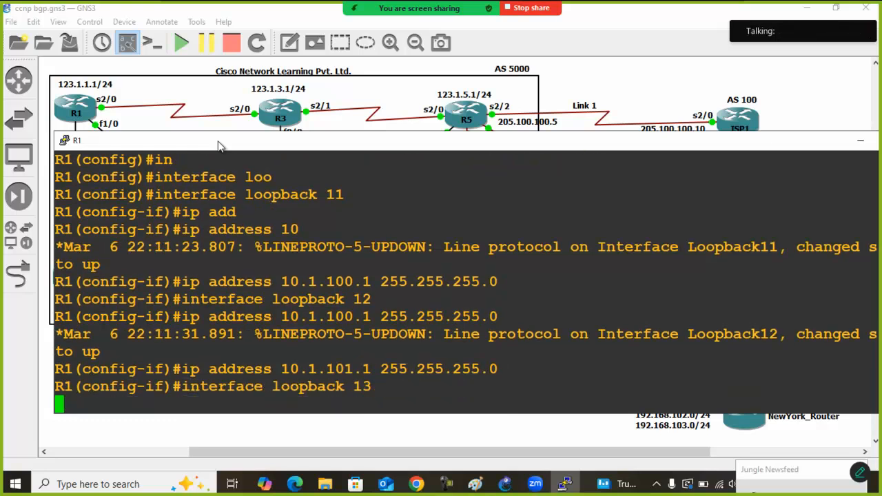
Assign IP address 10.1.102.1 255.255.255.0 to loopback 13
key("Up")
key("Up")
key("Left")
key("Left")
key("Left")
key("Left")
key("Left")
key("Left")
key("Left")
key("Left")
key("Left")
key("Left")
key("Left")
key("Left")
key("Left")
key("Left")
key("Left")
key("Left")
key("Left")
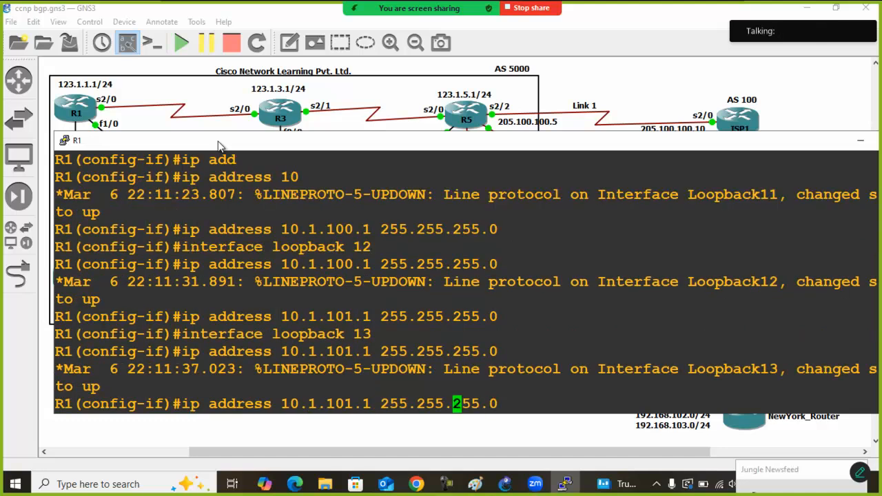
key("Right")
key("BackSpace")
type("2")
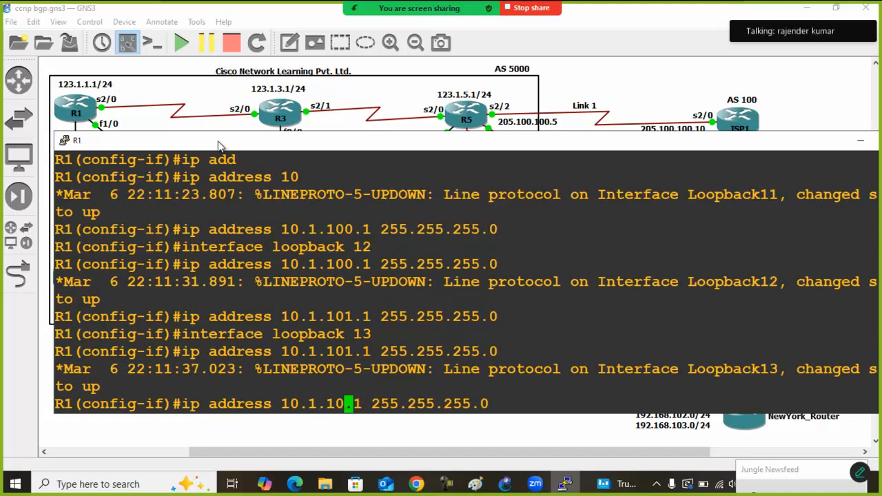
key("Return")
Create interface loopback 14 on R1
key("Up")
Assign IP address 10.1.103.1 255.255.255.0 to loopback 14 and exit its interface configuration
key("Up")
key("Up")
key("BackSpace")
type("4")
key("Return")
key("Up")
key("Up")
key("Up")
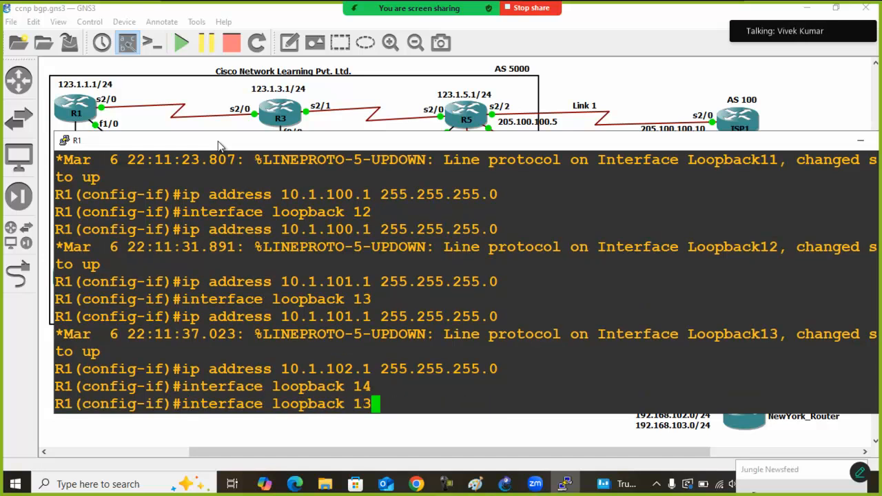
key("Down")
key("Down")
key("Up")
key("Left")
key("Left")
key("Left")
key("Left")
key("Left")
key("Left")
key("Left")
key("Left")
key("Left")
key("Left")
key("Left")
key("Left")
key("Left")
key("Left")
key("Left")
key("Left")
key("BackSpace")
type("3")
key("Return")
type("exit")
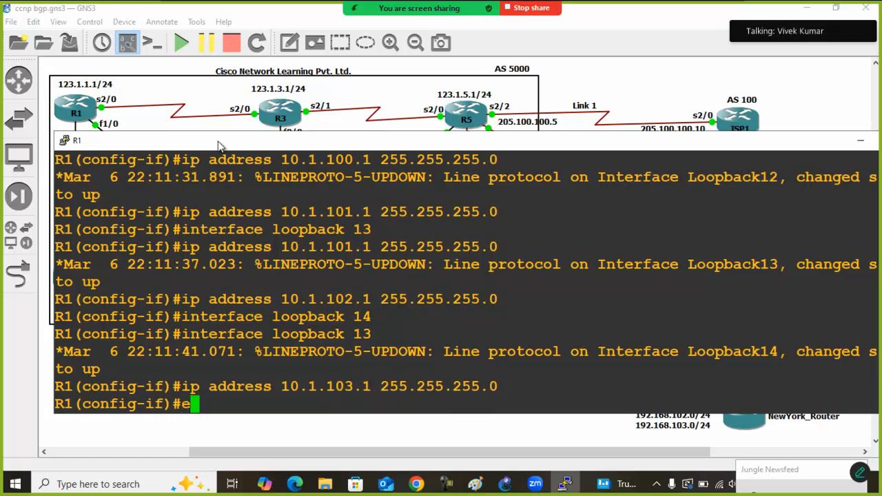
Exit configuration mode on R1 and display the router bgp section of its running configuration
key("Return")
type("exit")
key("Return")
type("run")
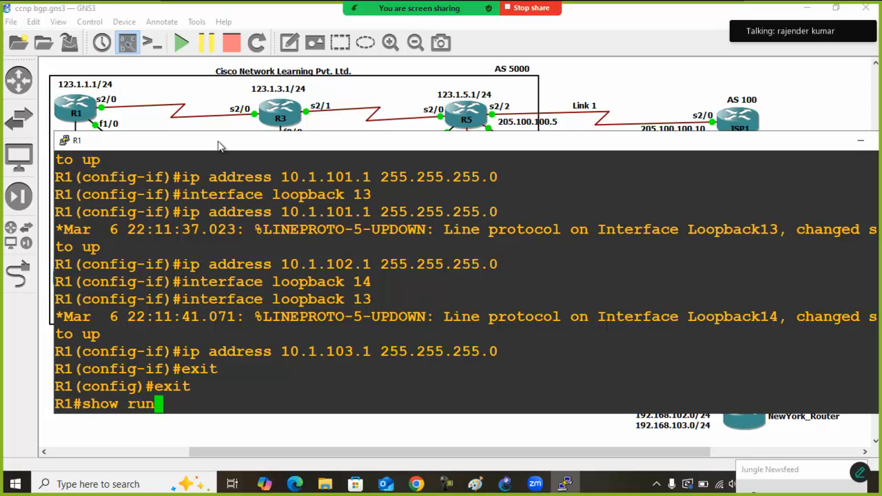
type(" | sec router bgp")
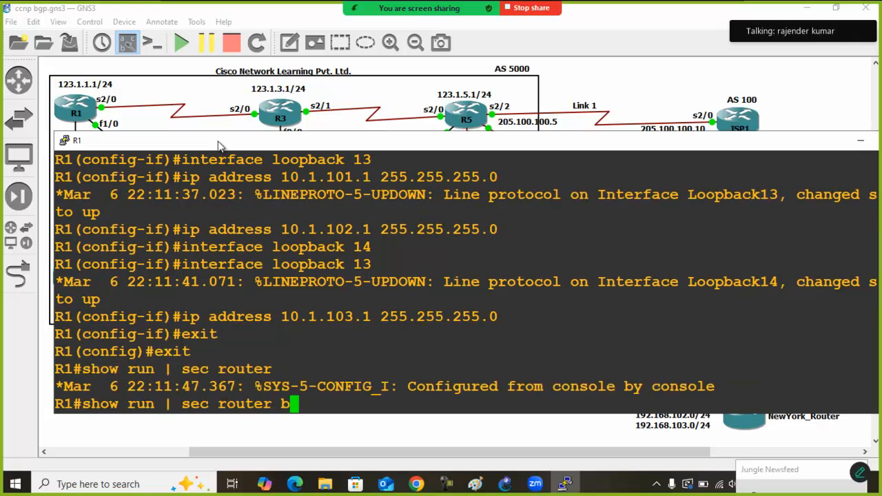
key("Return")
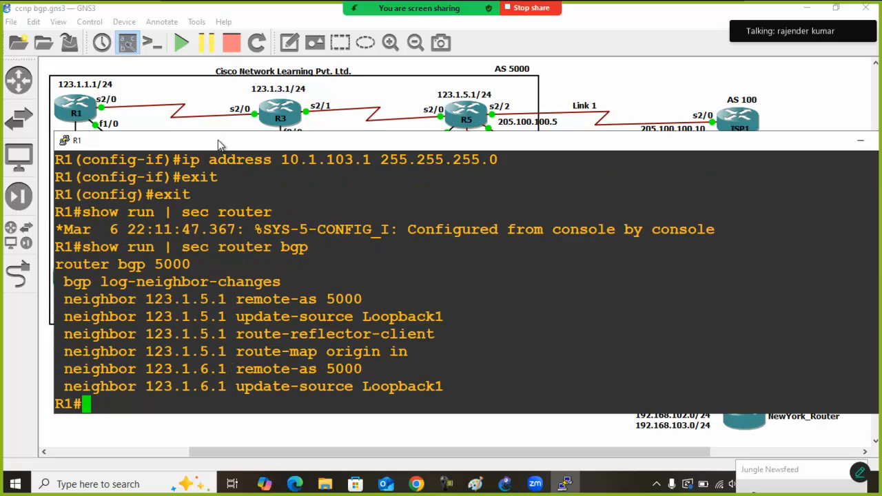
key("Return")
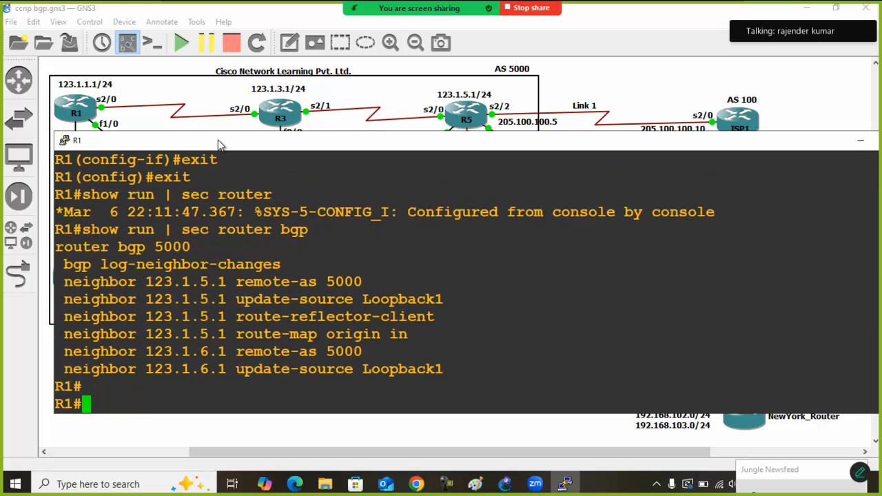
Enter BGP router configuration for AS 5000 on R1
type("conf")
key("Tab")
type("t")
key("Tab")
key("Return")
type("router")
key("Tab")
type("bg")
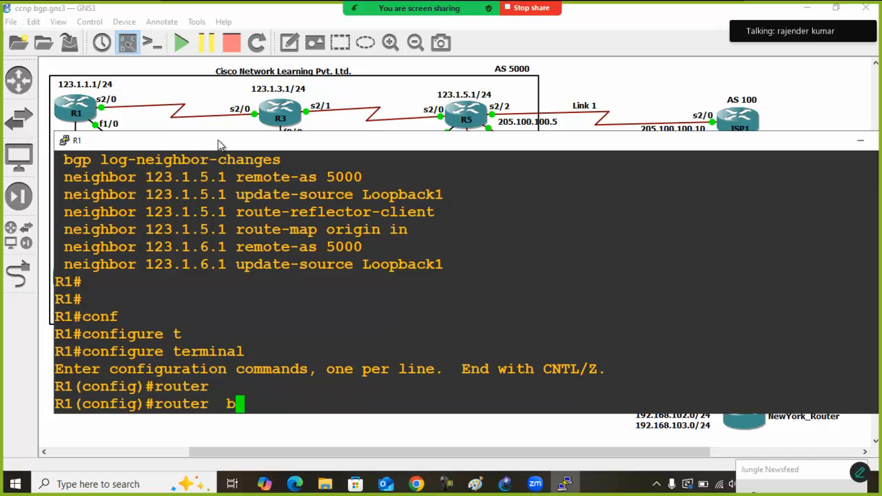
key("Tab")
type("5000")
key("Return")
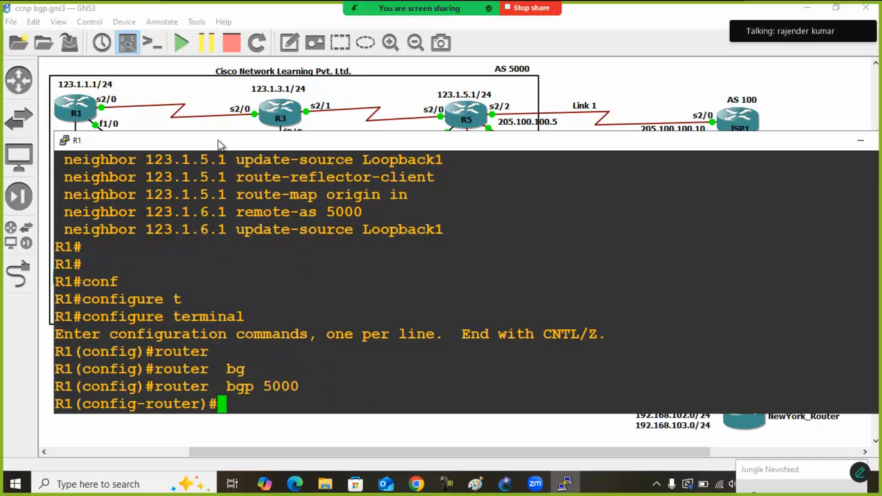
Advertise network 10.1.100.0 with mask 255.255.255.0 in R1's BGP process
type("net")
key("Tab")
type("10.1.100")
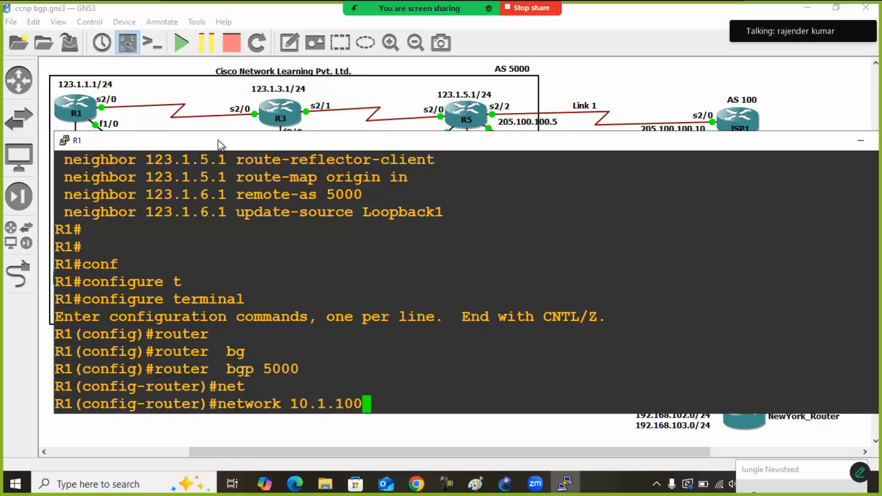
type(".0 ")
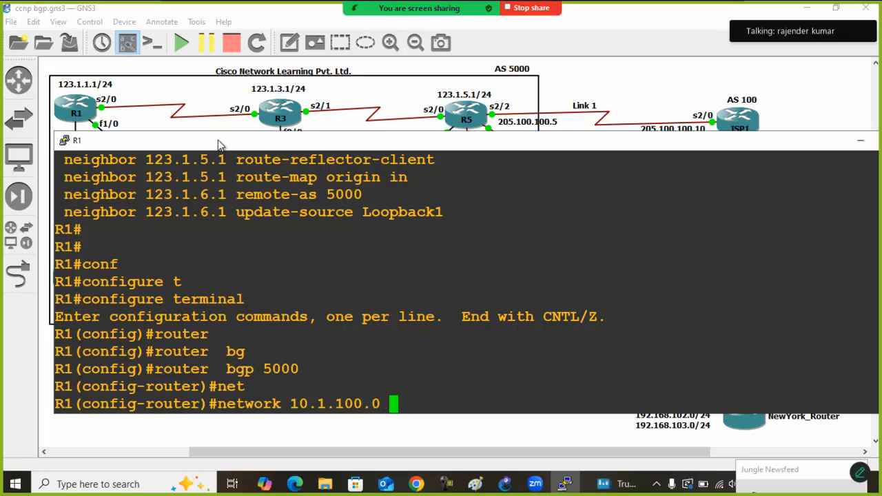
type("mas")
key("Tab")
type("25")
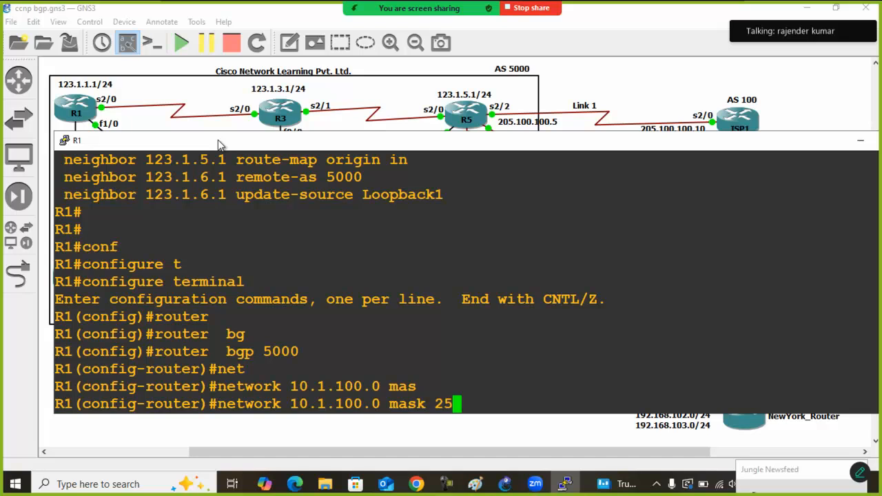
type("5.255.255.0")
key("Return")
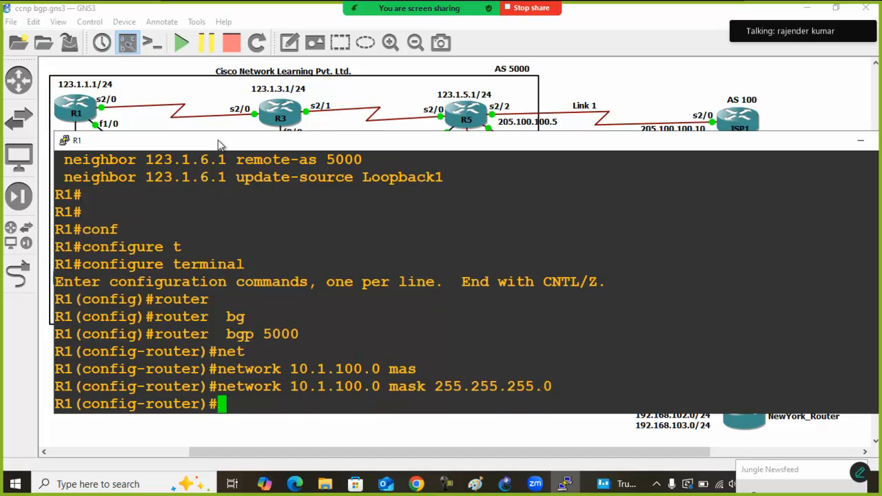
Advertise network 10.1.101.0 with mask 255.255.255.0 in R1's BGP process
key("Up")
key("Up")
key("Left")
key("Down")
key("Left")
key("Left")
key("Left")
key("Left")
key("Left")
key("Left")
key("Left")
key("Left")
key("Left")
key("Left")
key("Left")
key("Left")
key("Left")
key("Left")
key("Left")
key("Left")
key("Left")
key("Left")
key("Left")
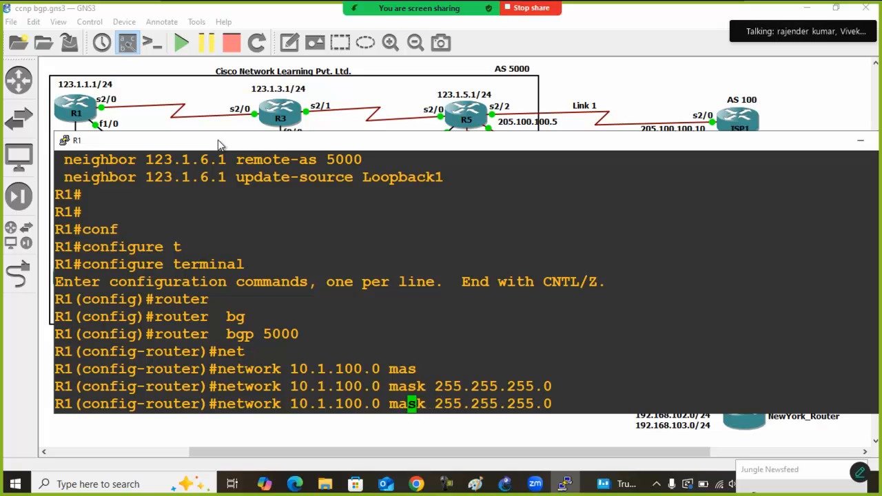
Advertise network 10.1.102.0 with mask 255.255.255.0 in R1's BGP process
key("Left")
key("Left")
key("Left")
key("Right")
key("BackSpace")
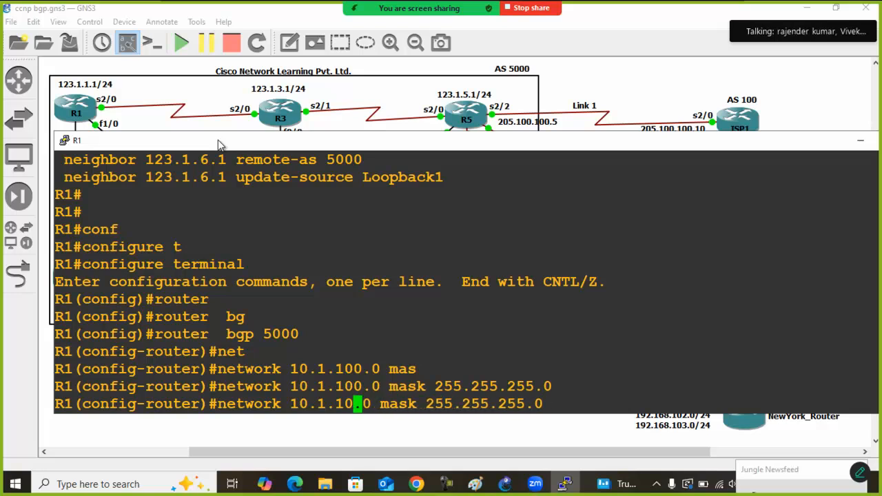
type("1")
key("Return")
key("Up")
key("Left")
key("Left")
key("Left")
key("Left")
key("Left")
key("Left")
key("Left")
key("Left")
key("Left")
key("Left")
key("Left")
key("Left")
key("Left")
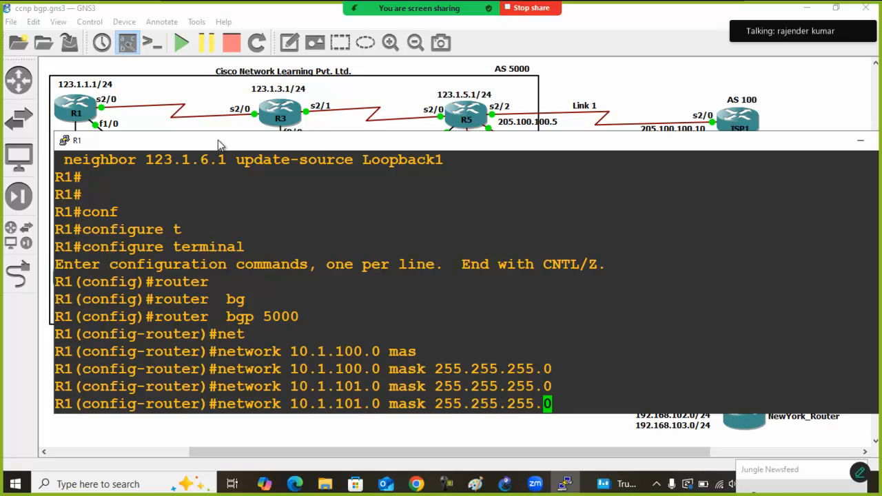
Advertise network 10.1.103.0 with mask 255.255.255.0 in R1's BGP process and exit to privileged mode
key("Left")
key("Left")
key("Left")
key("Left")
key("Left")
key("Left")
key("Left")
key("Left")
key("Left")
key("Right")
key("BackSpace")
type("2")
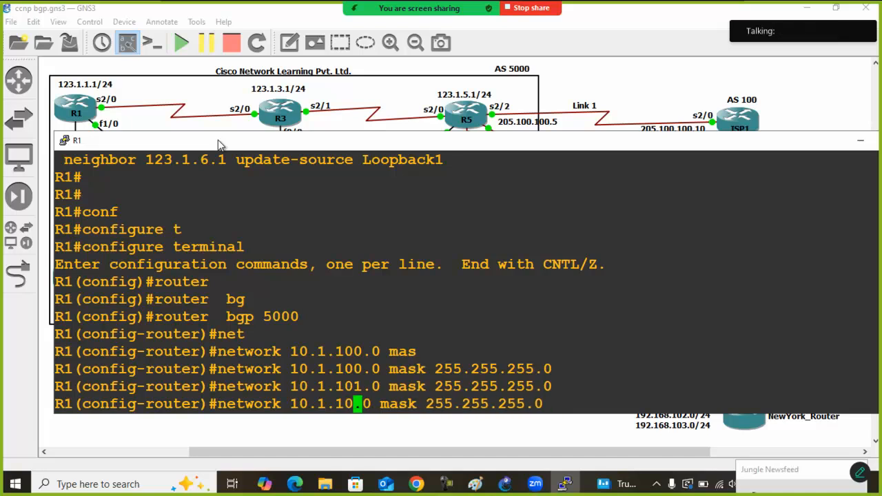
key("Return")
key("Up")
key("Up")
key("Left")
key("Left")
key("Left")
key("Left")
key("Left")
key("Left")
key("Left")
key("Left")
key("Left")
key("Left")
key("Left")
key("Left")
key("Left")
key("Left")
key("Left")
key("Left")
key("Left")
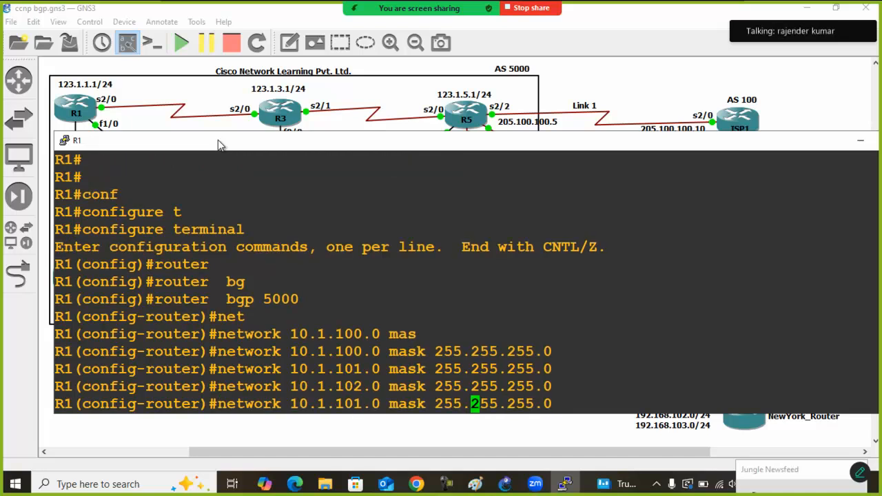
key("Left")
key("Left")
key("Left")
key("Left")
key("Left")
key("Right")
key("BackSpace")
type("3")
key("Return")
type("exit")
key("Return")
type("exit")
key("Return")
Display R1's BGP table with show ip bgp and examine the entries for the 10.1.100.0 to 10.1.103.0 networks
type("sh")
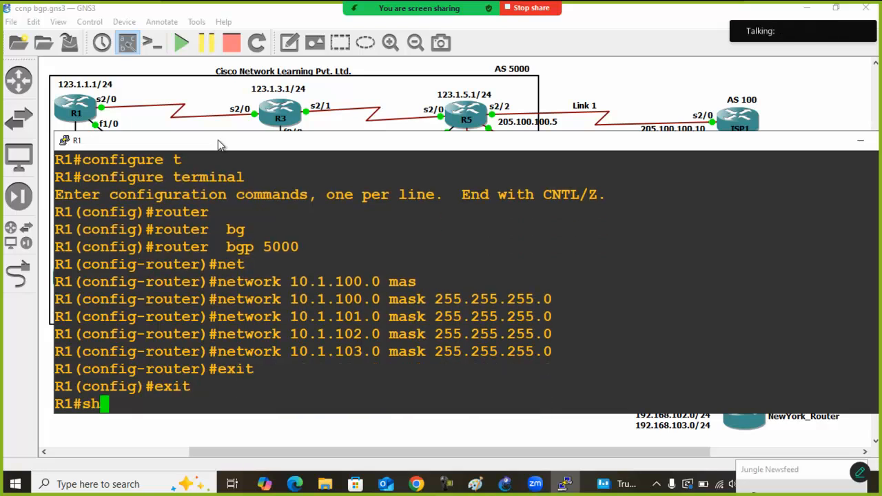
type("ow ip bgp")
key("Return")
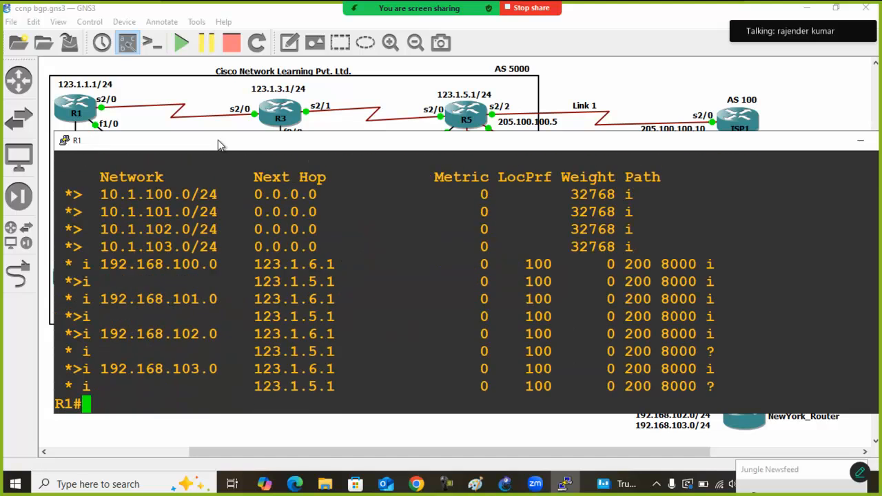
left_click_drag(66, 191, 674, 251)
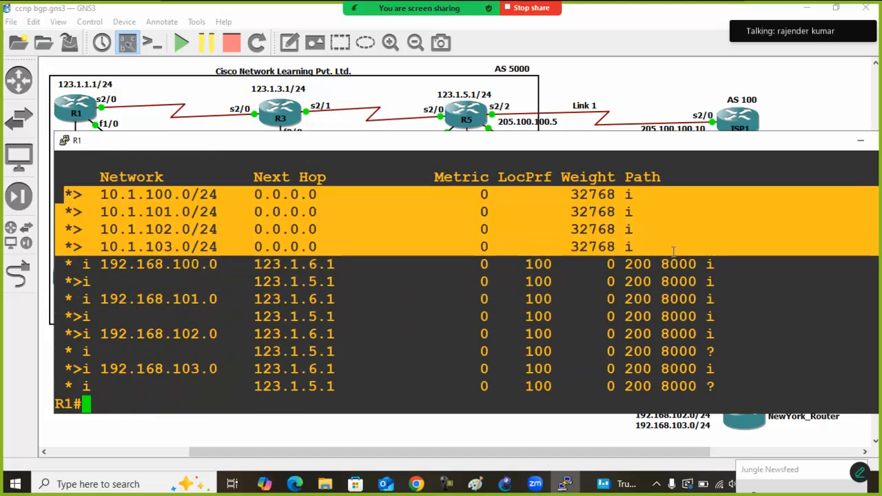
Examine the positions of R1, R5, R6 and ISP2 in the topology diagram to trace the advertisement path
left_click(606, 81)
left_click_drag(125, 68, 54, 147)
left_click_drag(504, 84, 459, 116)
left_click_drag(420, 257, 530, 356)
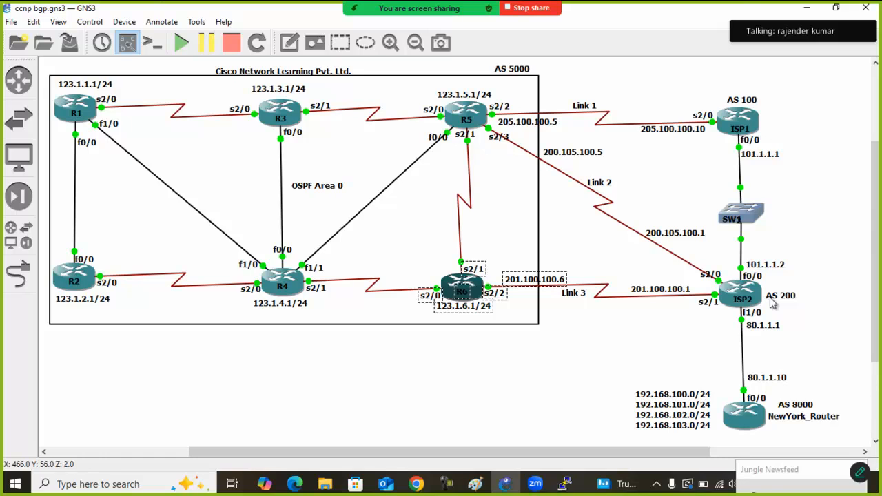
left_click_drag(798, 259, 702, 334)
left_click(686, 350)
left_click(561, 485)
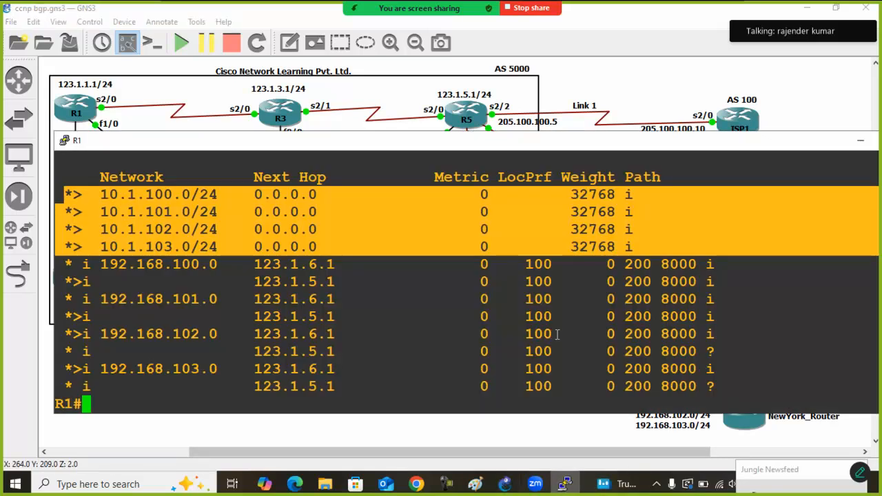
left_click(506, 442)
Open the ISP2 console full screen and display its BGP table with show ip bgp
double_click(740, 294)
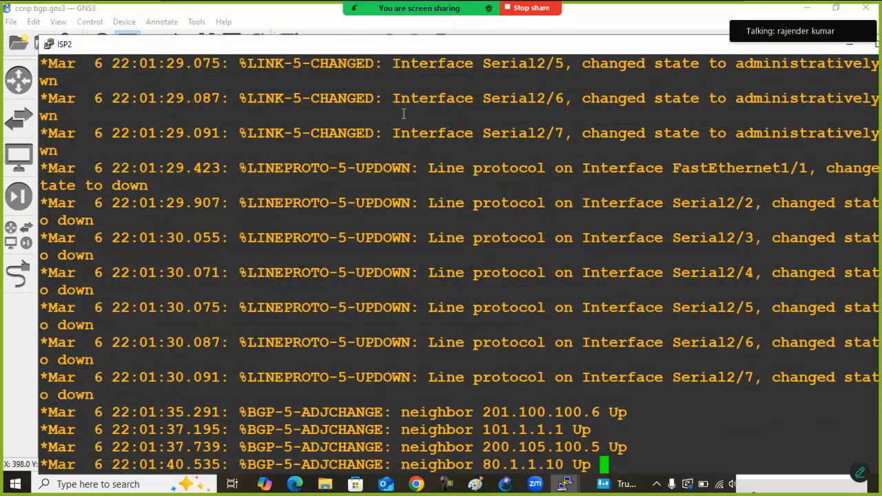
double_click(380, 46)
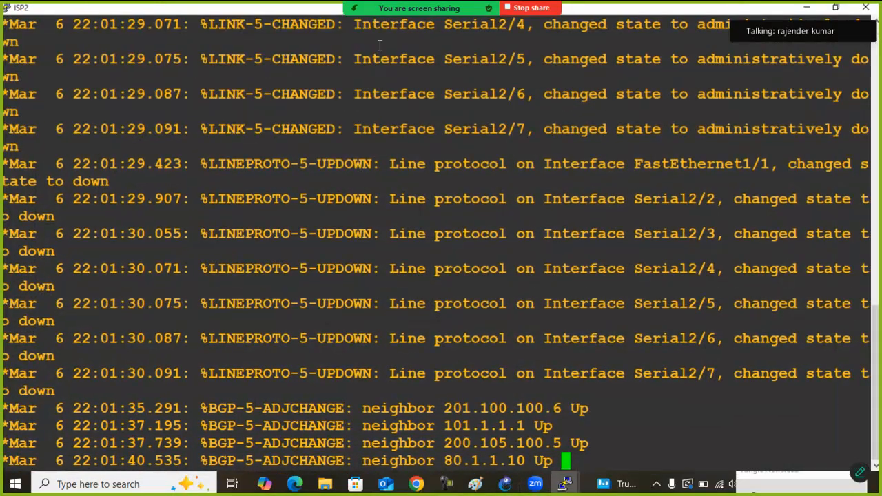
key("Return")
key("Return")
key("Return")
key("Return")
key("Return")
type("show ip bg")
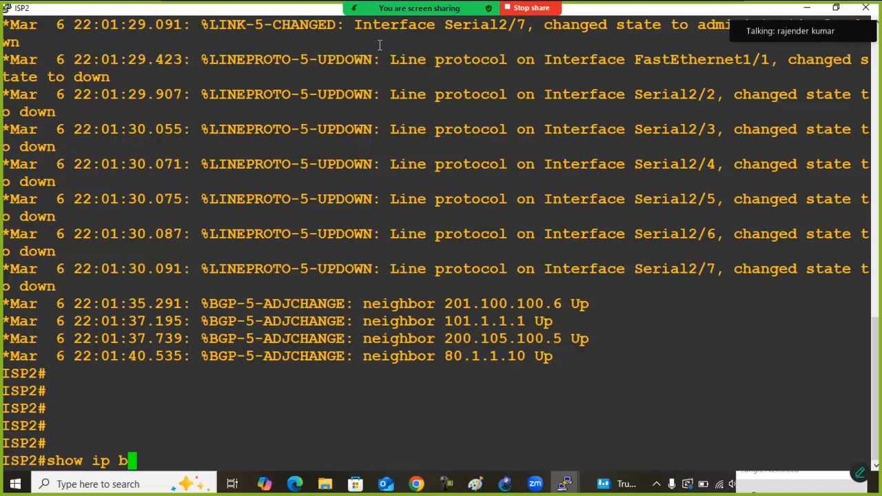
key("Tab")
key("Return")
key("Return")
key("Return")
key("Return")
key("Return")
key("Return")
key("Return")
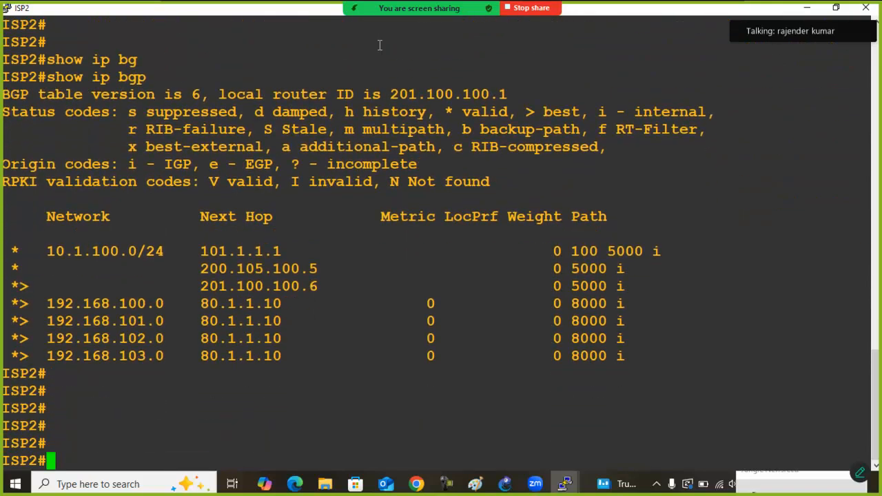
Redisplay ISP2's BGP table several times and examine the paths and next hops for 10.1.100.0/24
key("Return")
key("Return")
key("Return")
key("Return")
key("Return")
key("Return")
key("Return")
key("Return")
key("Return")
key("Return")
key("Return")
key("Return")
key("Return")
key("Return")
key("Return")
key("Return")
key("Return")
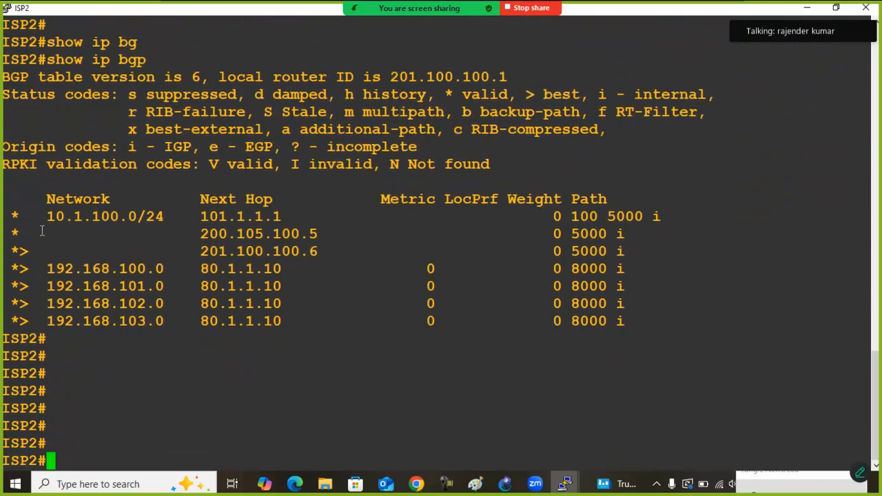
key("Up")
key("Return")
key("Return")
key("Return")
key("Return")
key("Return")
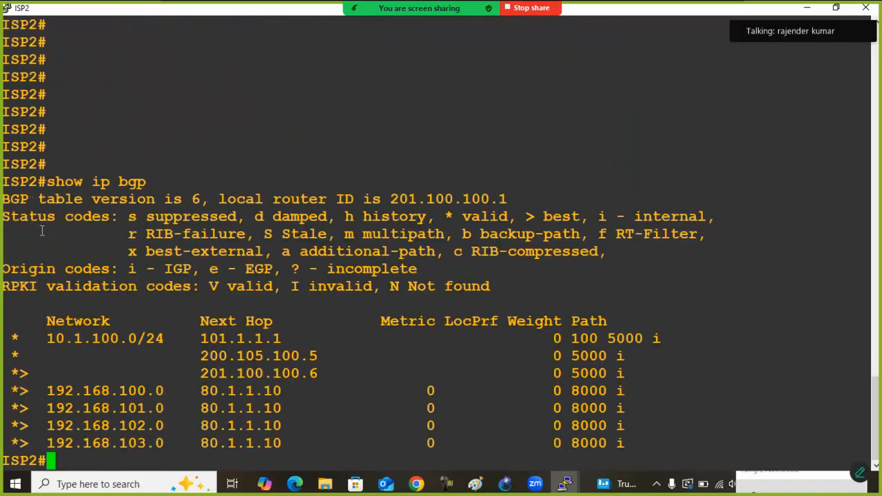
key("Return")
key("Return")
key("Return")
key("Return")
key("Return")
key("Return")
key("Return")
key("Return")
key("Return")
key("Return")
key("Return")
key("Return")
key("Return")
key("Return")
key("Return")
key("Return")
key("Return")
key("Return")
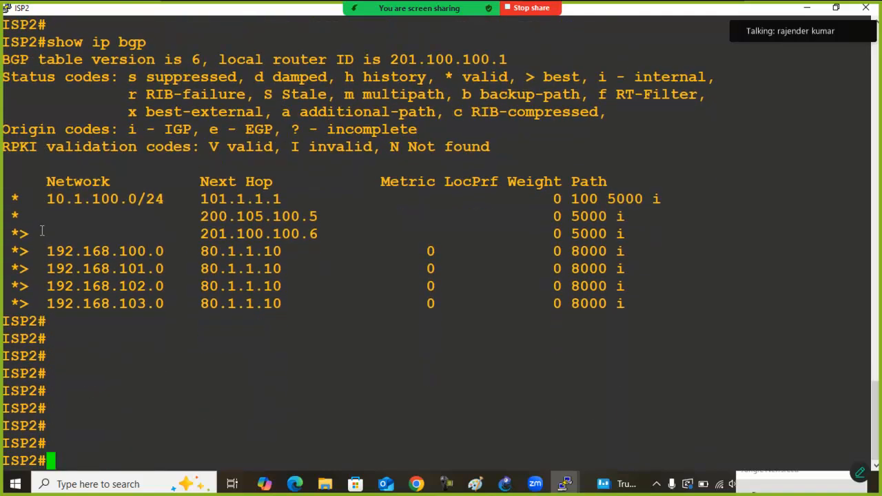
key("Up")
key("Return")
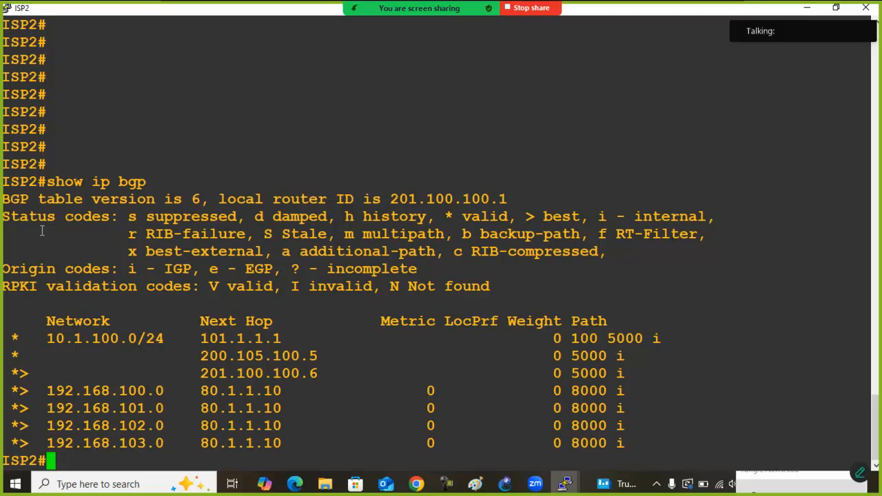
key("Return")
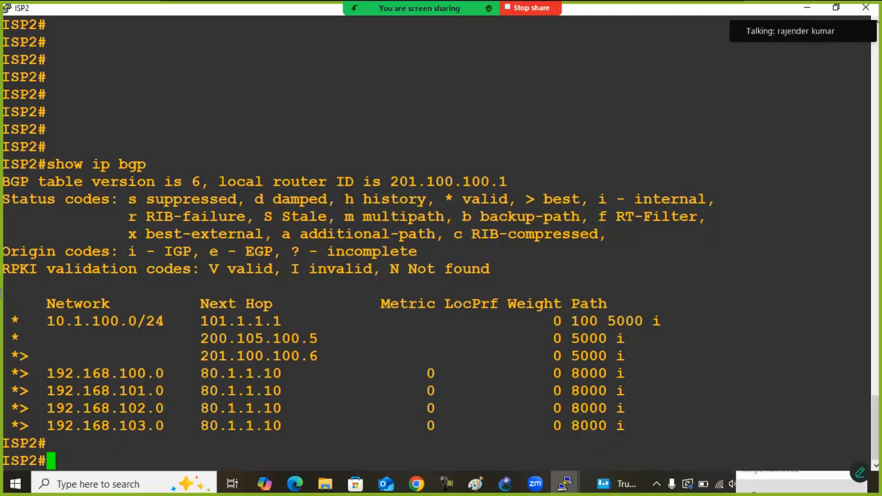
left_click_drag(15, 321, 269, 358)
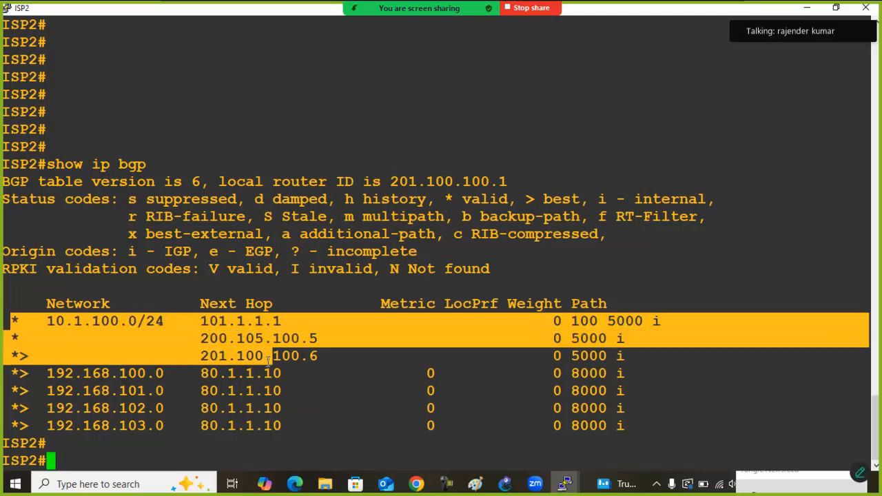
key("Return")
key("Return")
key("Up")
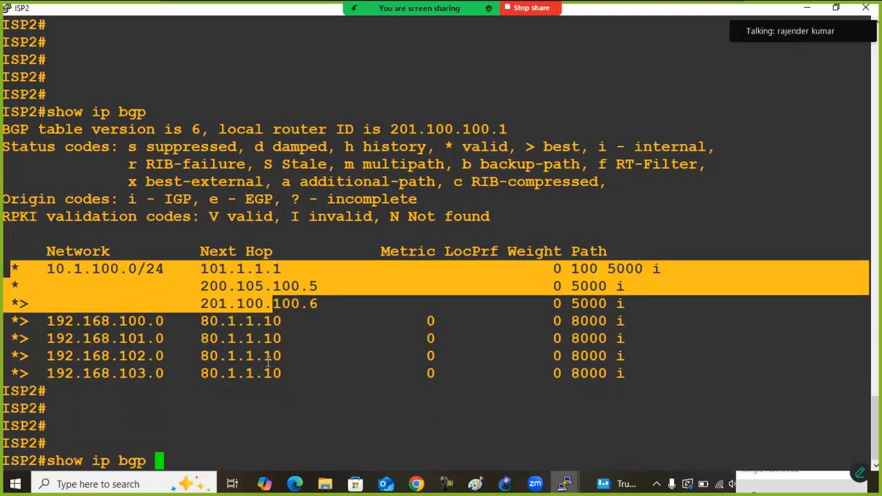
key("Return")
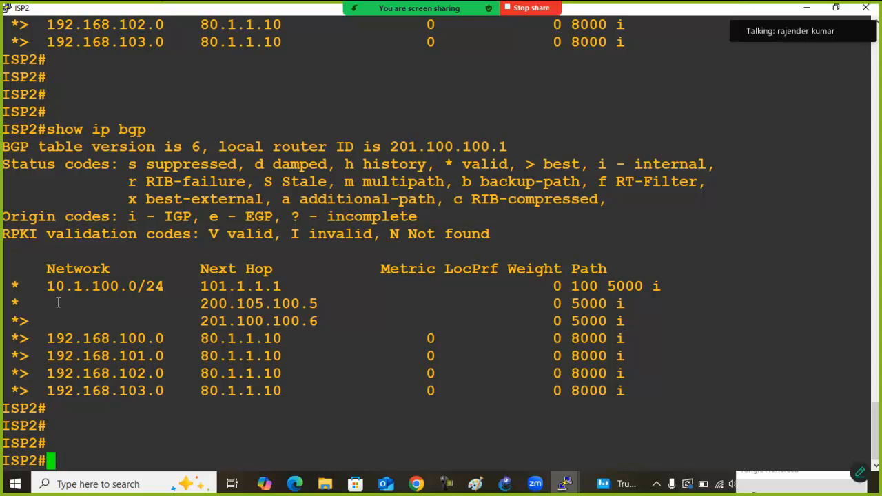
left_click_drag(9, 288, 324, 288)
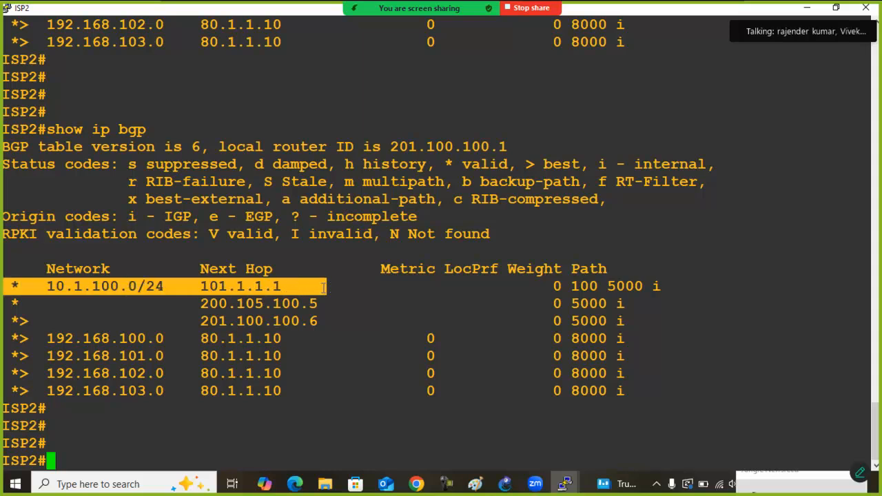
Shrink the ISP2 console to reveal the topology, and enter configuration mode for BGP AS 200
double_click(209, 7)
left_click_drag(341, 39, 352, 186)
type("con")
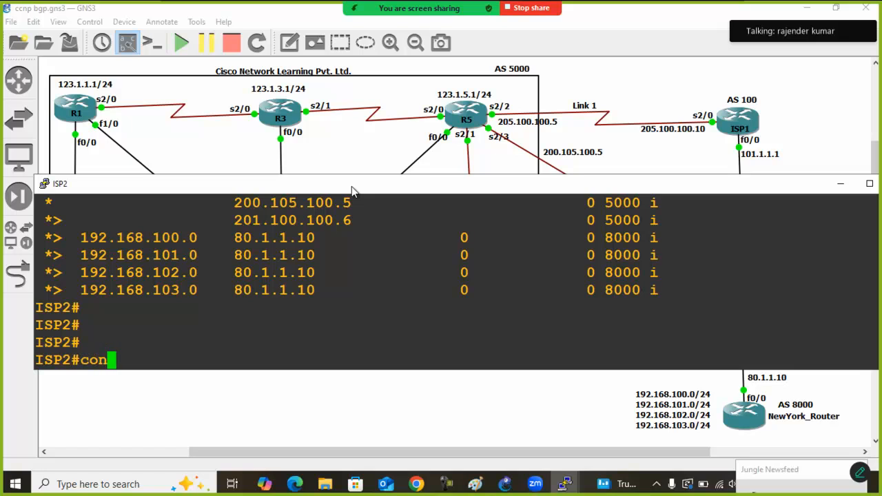
type("f")
key("Tab")
type("t")
key("Tab")
key("Return")
type("router")
key("Tab")
type("bg")
Shut down ISP2's BGP neighbor 101.1.1.1 and admit the waiting meeting participant
key("Tab")
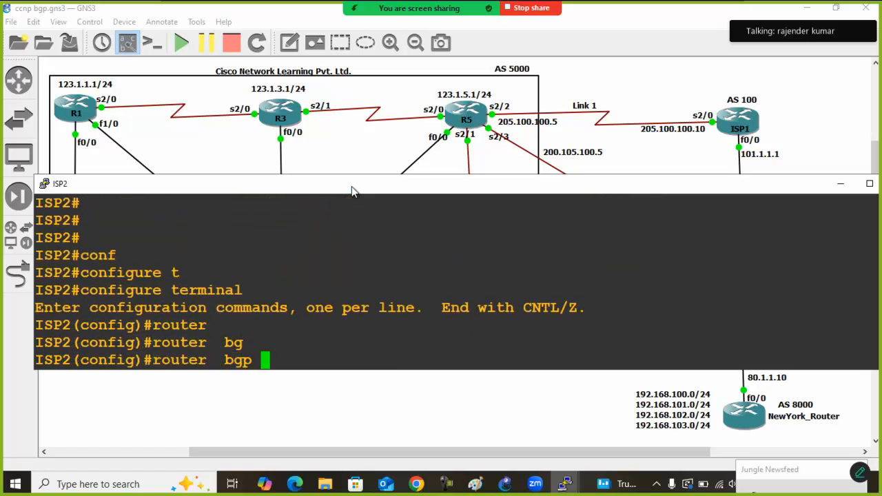
type("200")
key("Return")
type("nei")
key("Tab")
type("101.1.1.1 ")
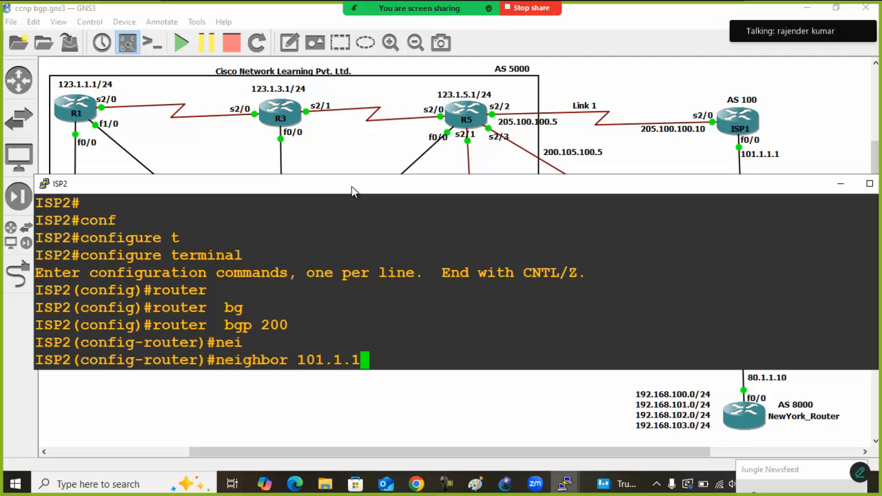
type(".1 sh")
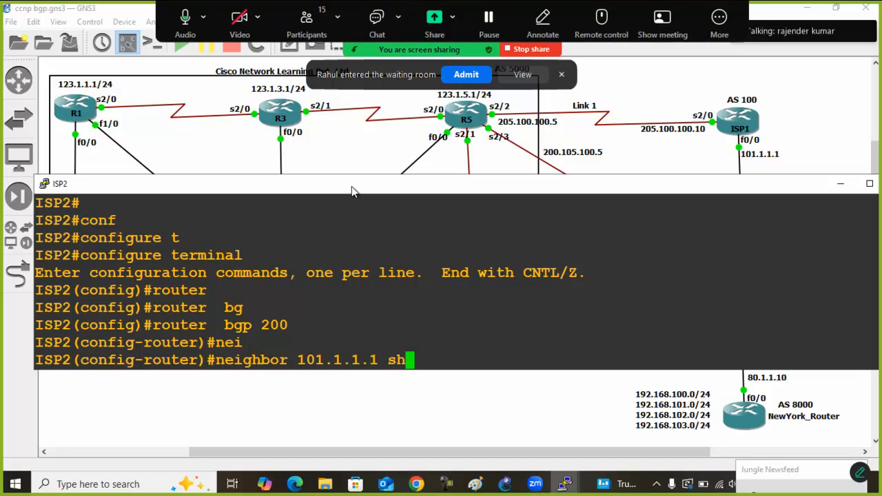
type("u")
key("Tab")
key("Return")
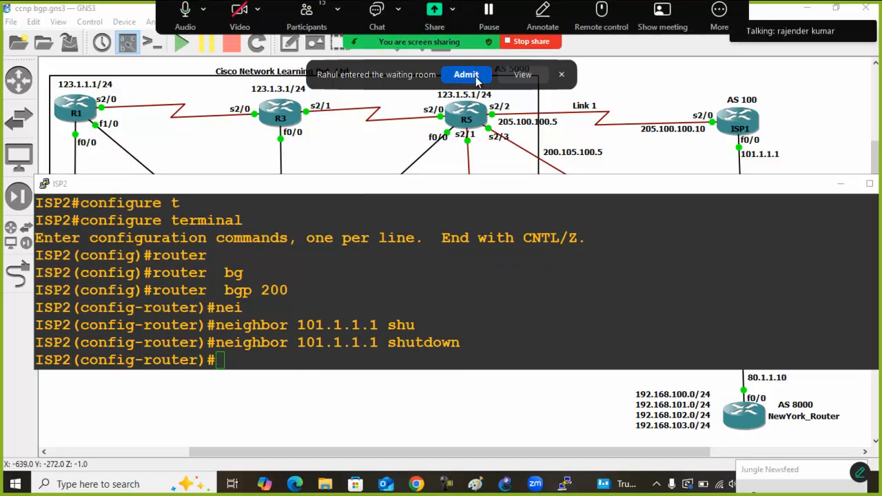
left_click(466, 74)
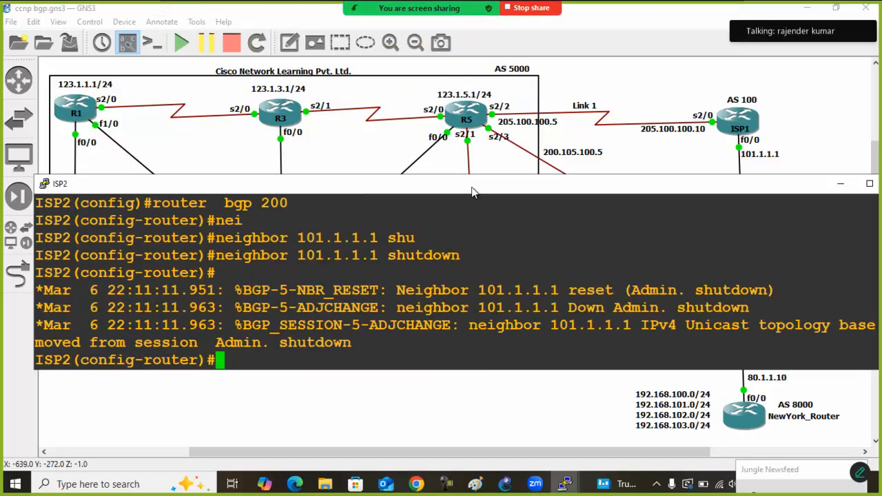
Return the ISP2 console to full screen, leave configuration mode and display the BGP table with show ip bgp
double_click(472, 186)
key("Return")
key("Return")
type("exit")
key("Return")
type("exit")
key("Return")
type("show ip bg")
key("Tab")
key("Return")
key("Return")
key("Return")
key("Return")
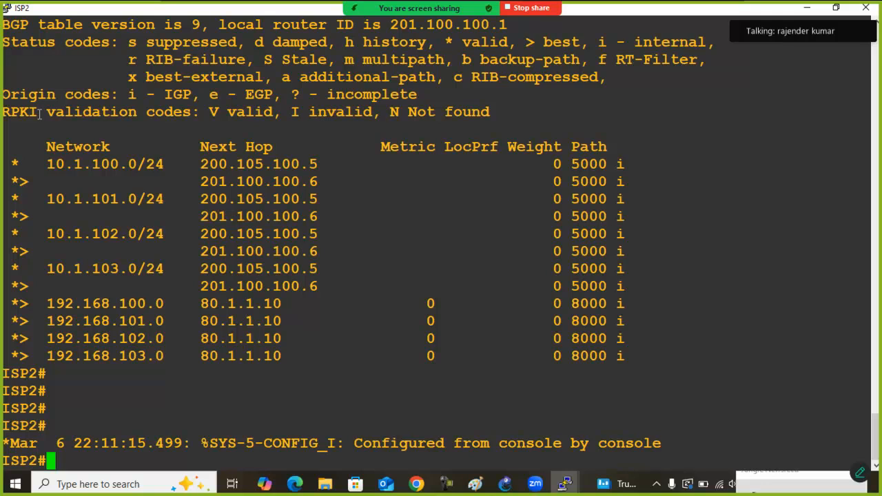
Examine the path pairs for 10.1.100.0/24, 10.1.101.0/24, 10.1.102.0/24 and 10.1.103.0/24 in ISP2's BGP table
left_click_drag(13, 171, 647, 178)
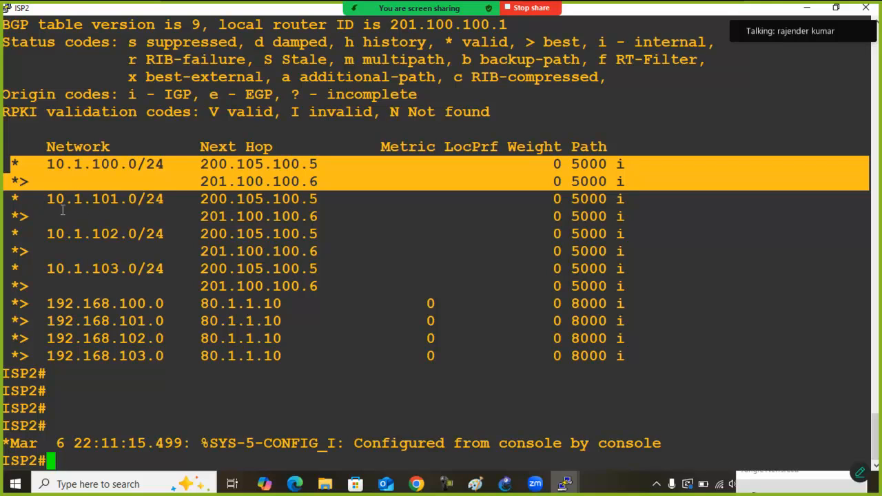
left_click_drag(9, 197, 644, 220)
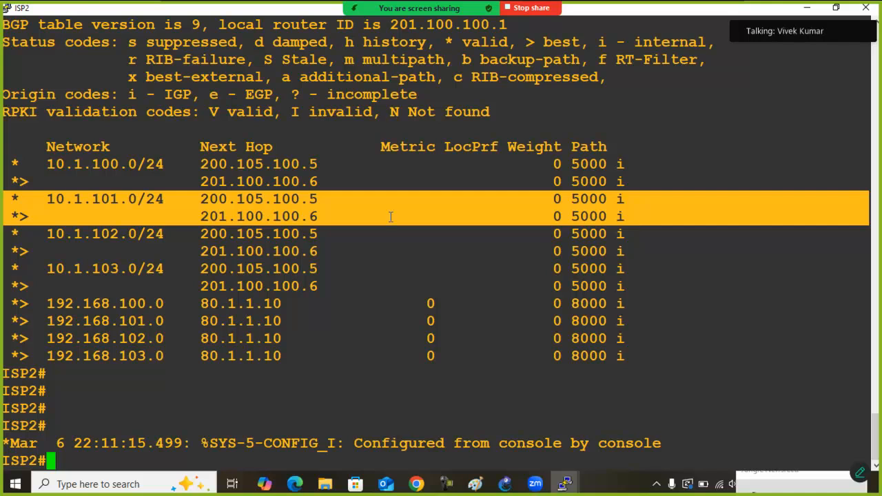
left_click_drag(7, 236, 666, 250)
left_click_drag(8, 270, 690, 290)
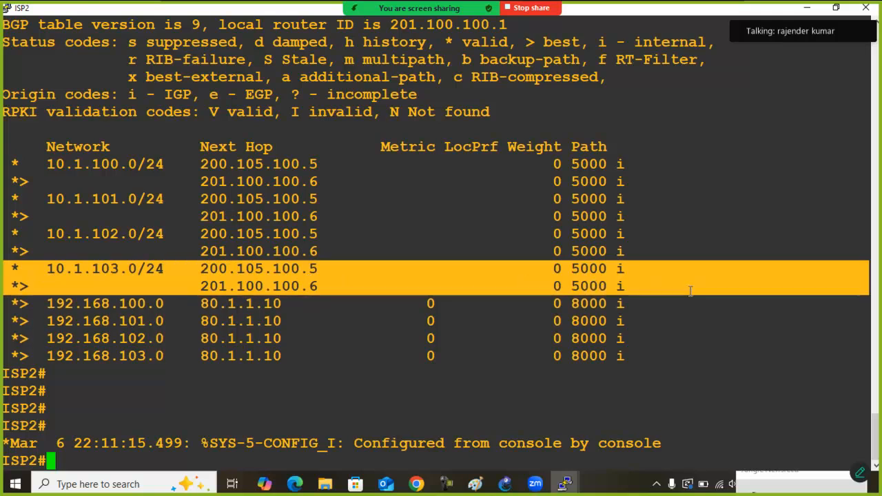
key("Return")
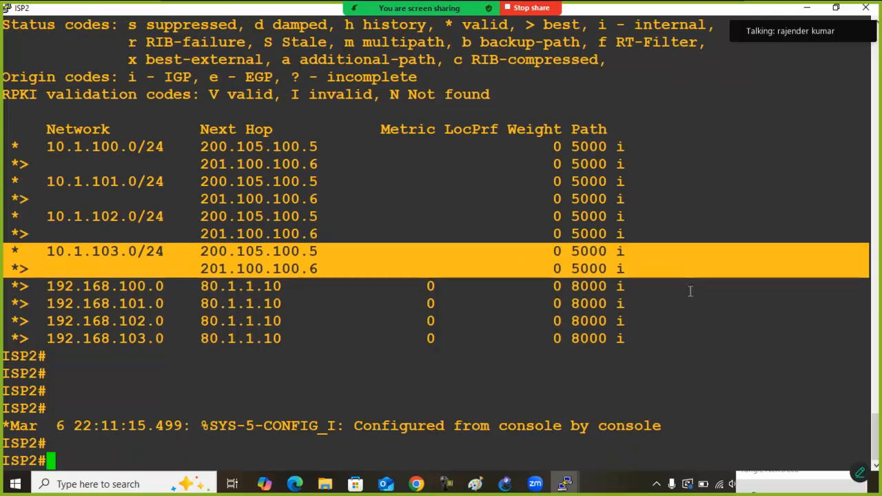
Display the detailed BGP entry on ISP2 with show ip bgp 10.1.100.0
type("show ip bg")
key("Tab")
type("10.1.100.0")
key("Return")
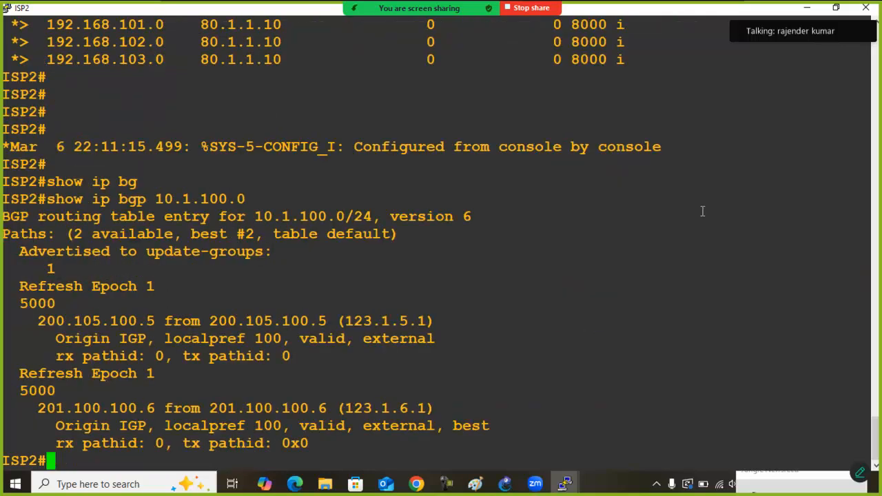
key("Return")
key("Return")
key("Return")
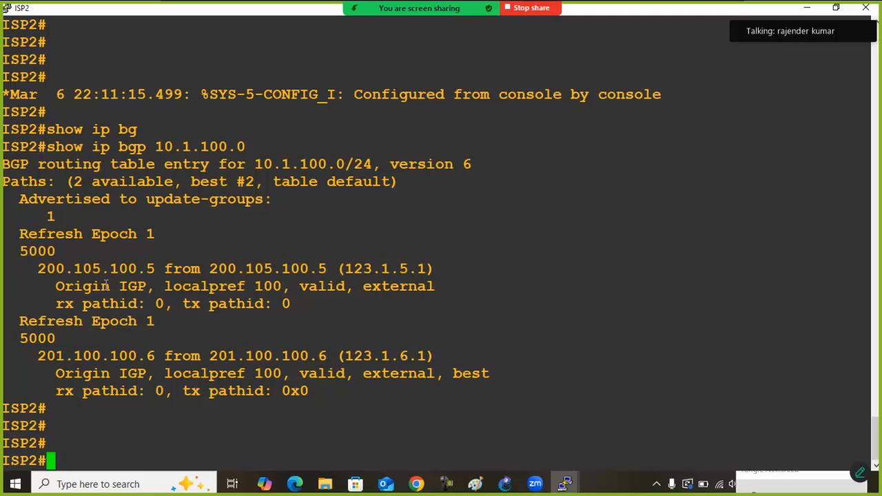
Compare the path blocks and next hops 200.105.100.5 and 201.100.100.6 in the 10.1.100.0 entry
left_click_drag(38, 270, 156, 271)
left_click(82, 277)
left_click_drag(29, 269, 439, 328)
left_click_drag(21, 339, 328, 391)
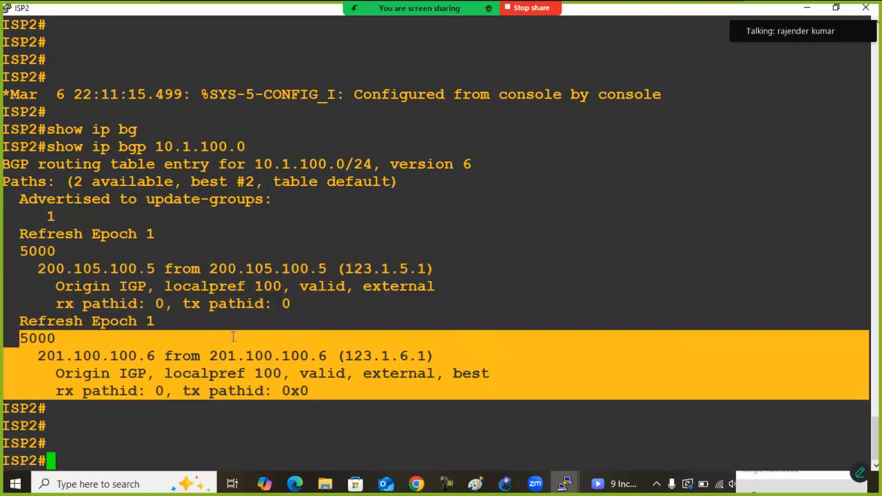
left_click(233, 337)
left_click_drag(38, 270, 156, 272)
left_click_drag(29, 356, 157, 356)
left_click_drag(39, 268, 150, 270)
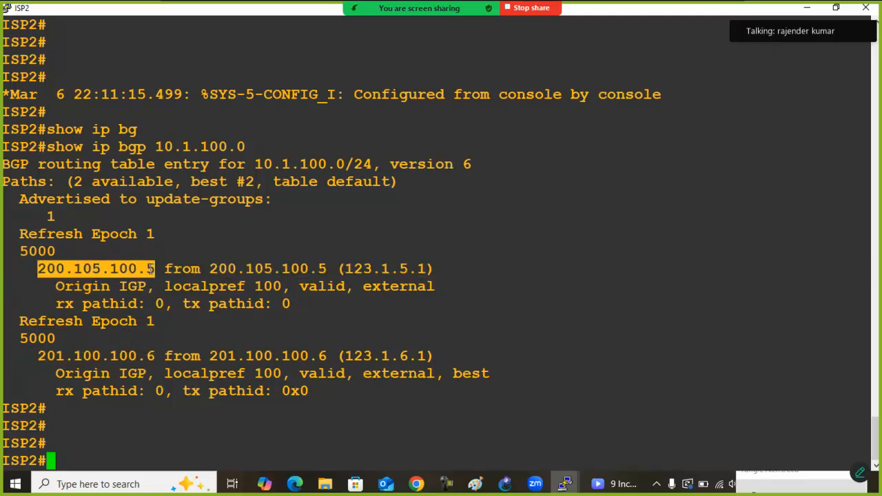
left_click_drag(35, 357, 152, 364)
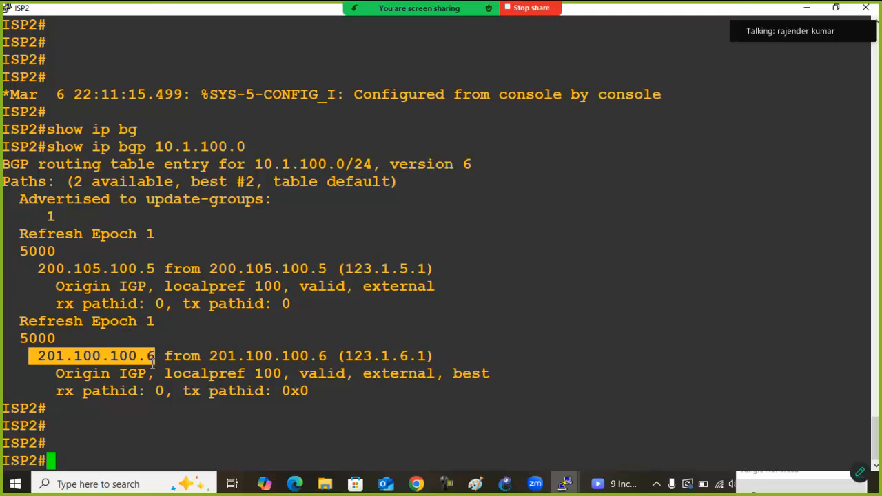
left_click(152, 364)
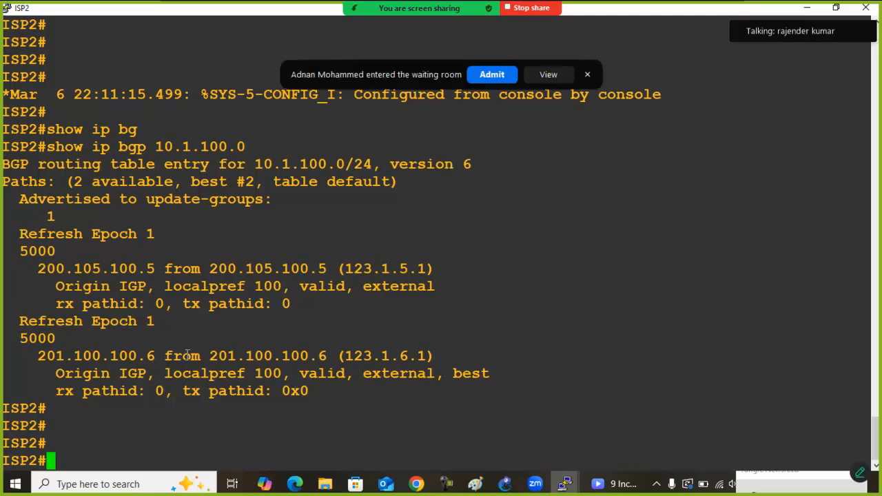
left_click(473, 77)
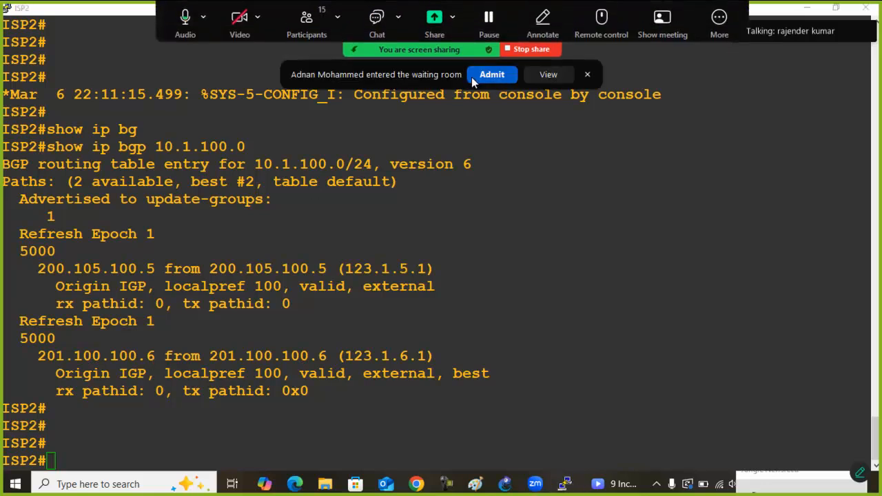
Compare the local preference of the two paths in the 10.1.100.0 entry
left_click_drag(168, 286, 283, 285)
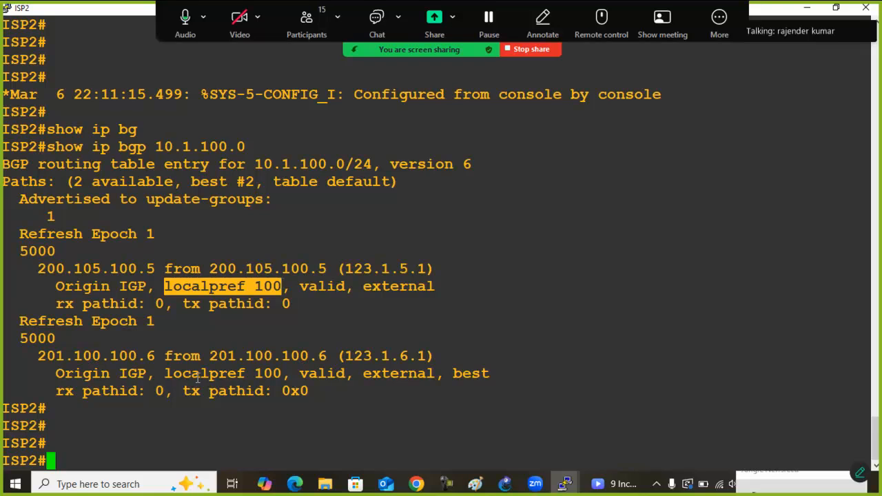
left_click_drag(166, 374, 279, 374)
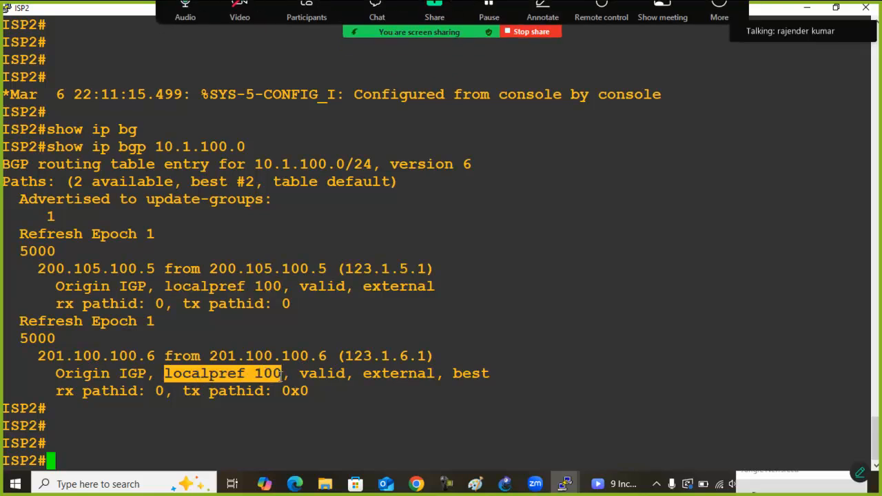
left_click_drag(167, 285, 282, 286)
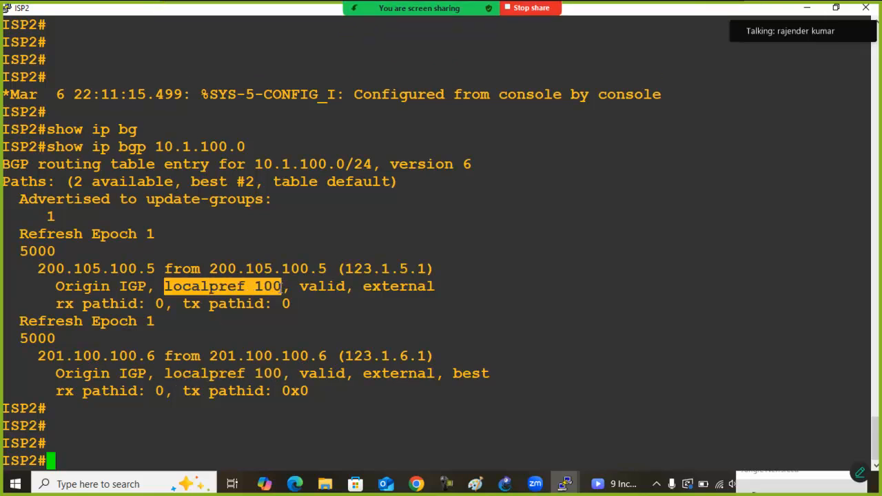
left_click_drag(164, 380, 280, 386)
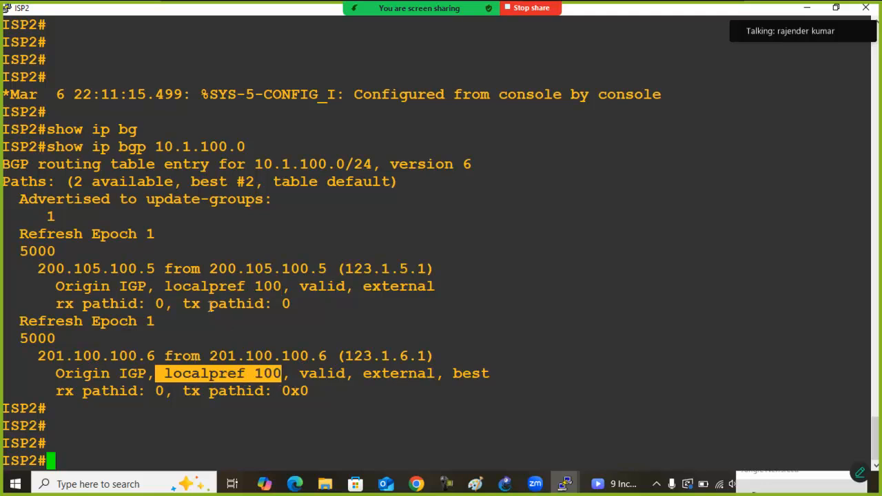
left_click_drag(168, 287, 281, 287)
left_click_drag(165, 373, 278, 373)
left_click_drag(166, 287, 288, 287)
left_click_drag(160, 375, 284, 367)
left_click(252, 310)
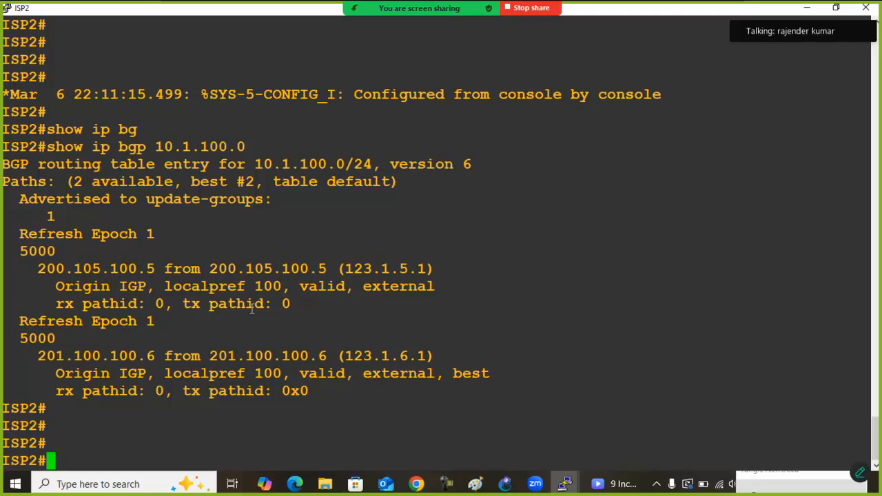
Compare the AS paths of the two routes in the 10.1.100.0 entry
left_click_drag(14, 251, 56, 252)
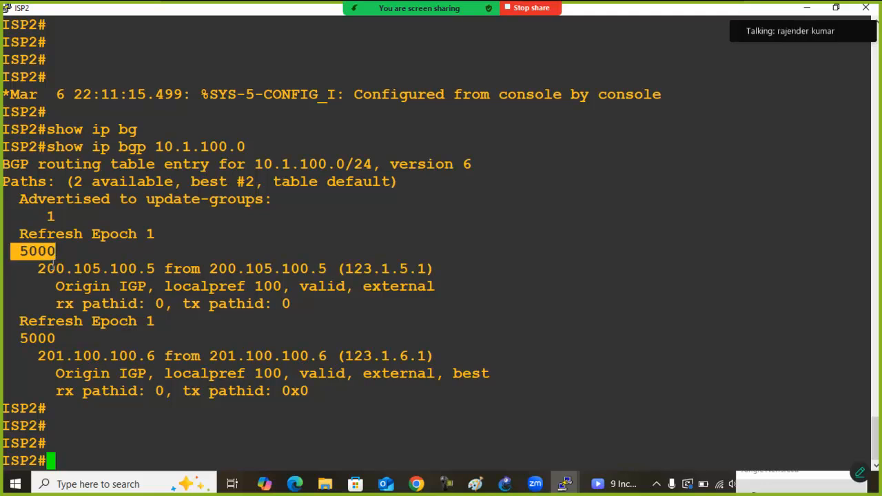
left_click_drag(21, 339, 66, 338)
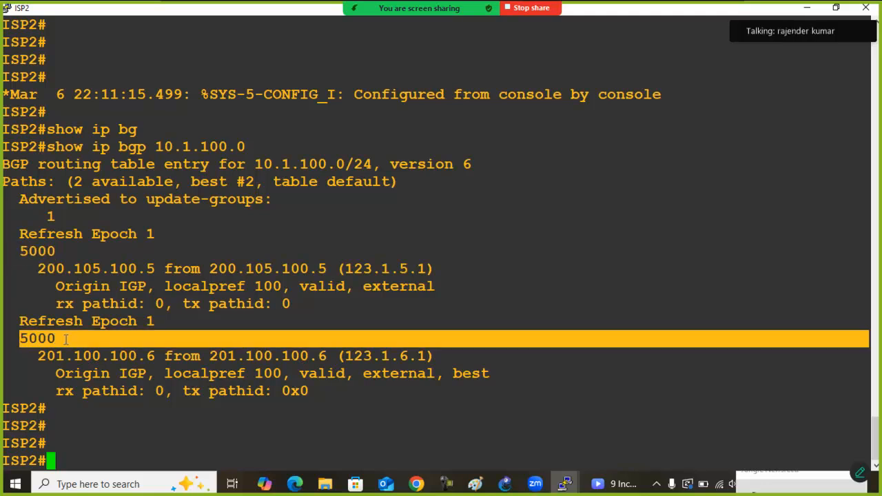
triple_click(19, 251)
left_click_drag(11, 338, 54, 339)
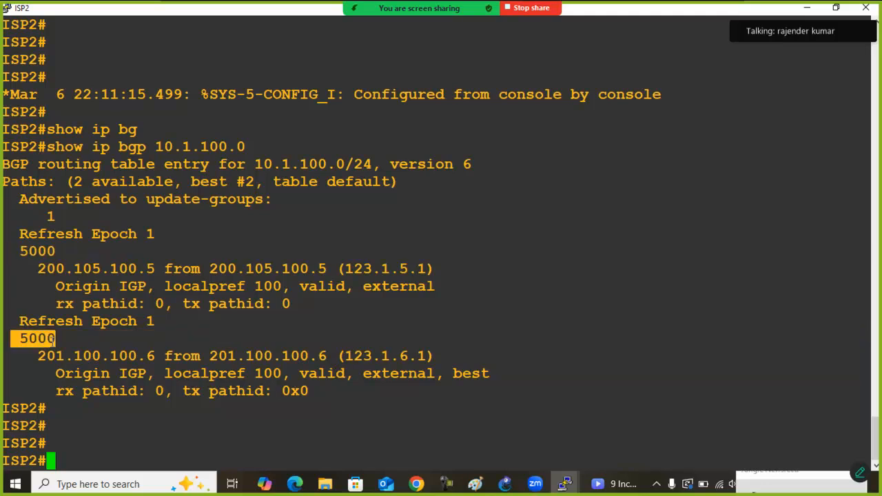
left_click(53, 341)
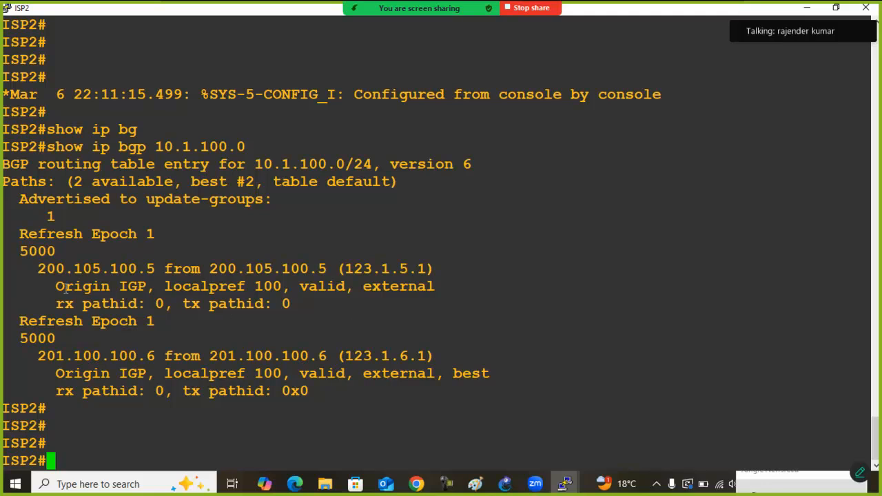
Compare the origin codes and the internal or external type of the two 10.1.100.0 paths
left_click_drag(56, 288, 135, 287)
left_click_drag(57, 374, 136, 376)
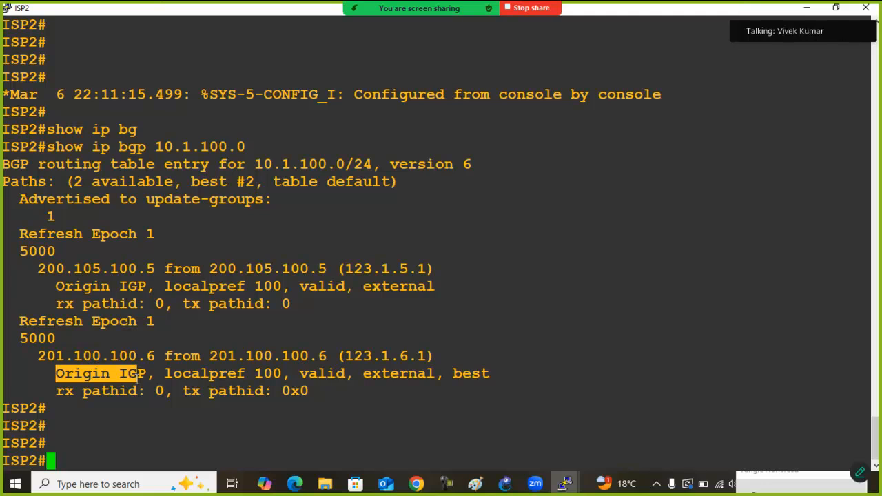
left_click(218, 333)
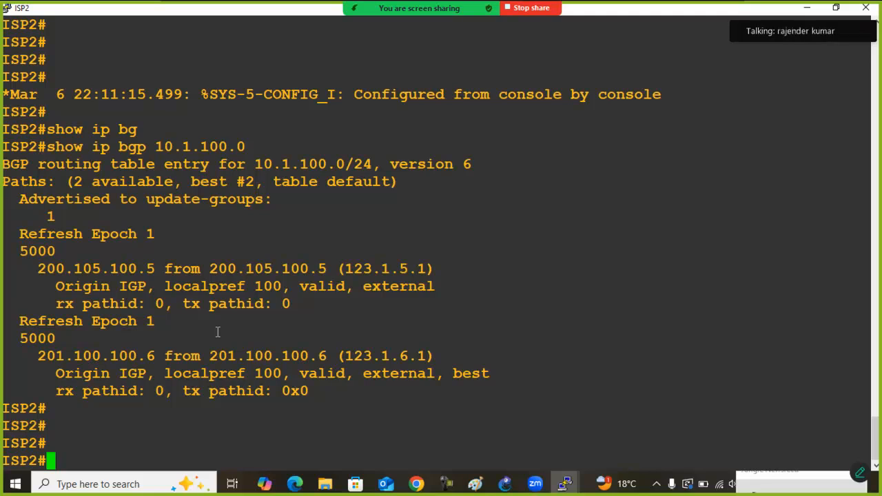
left_click_drag(358, 286, 428, 288)
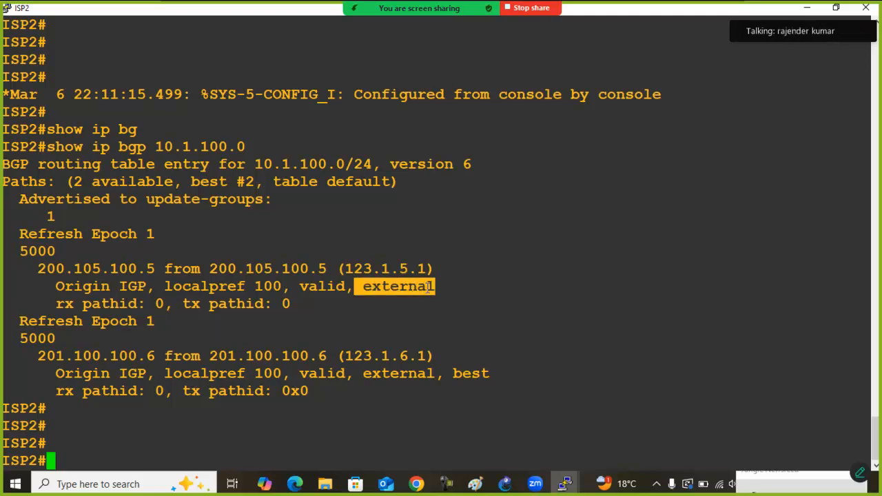
left_click_drag(358, 373, 437, 369)
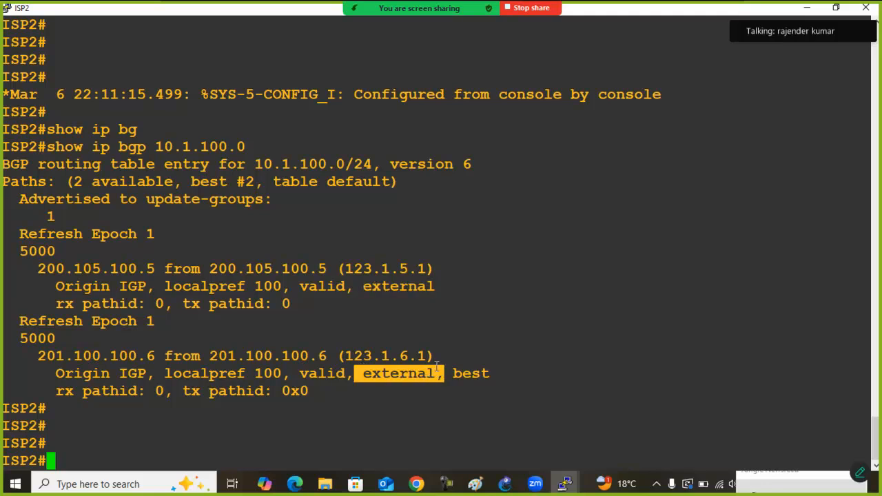
left_click(437, 366)
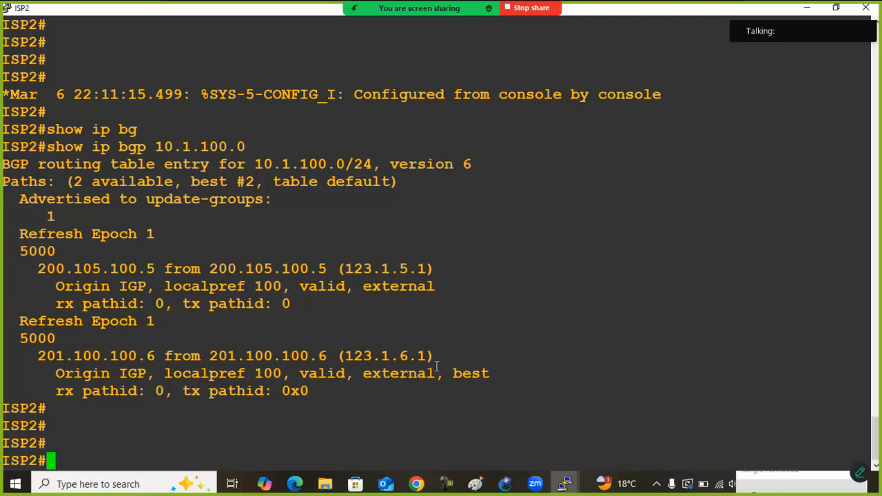
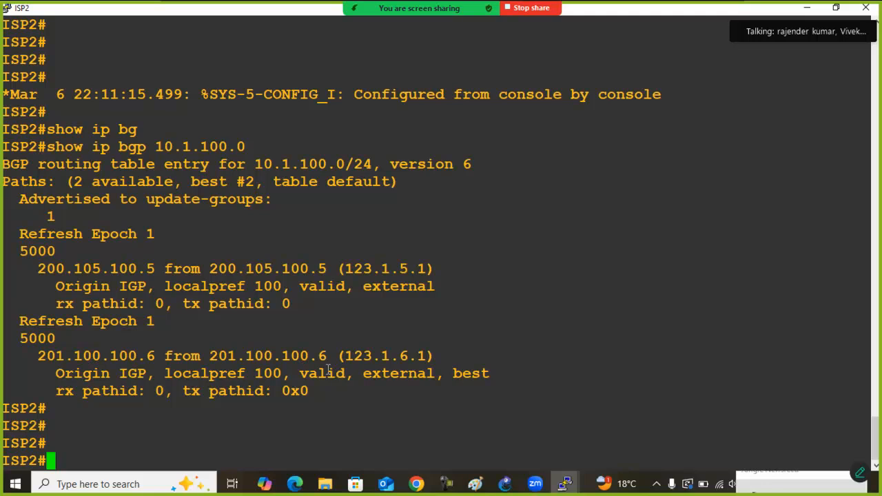
Examine which of the two 10.1.100.0 paths carries the best marker
left_click_drag(336, 355, 489, 373)
left_click(490, 374)
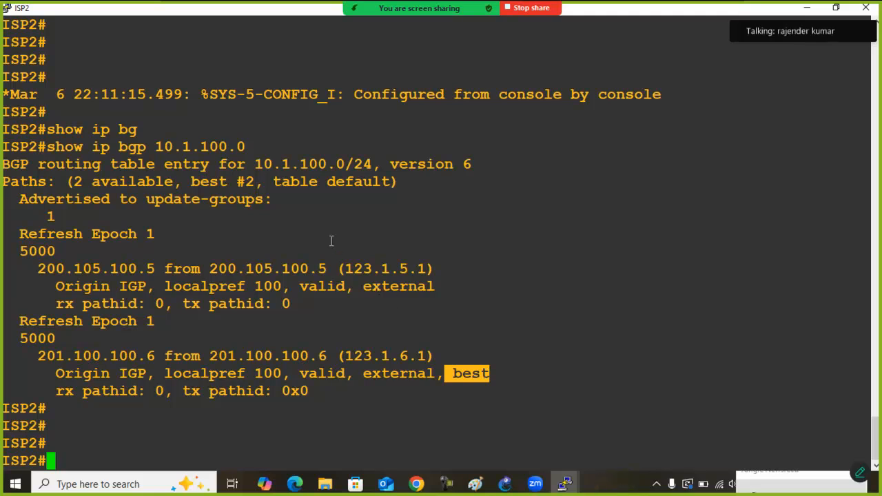
left_click(266, 207)
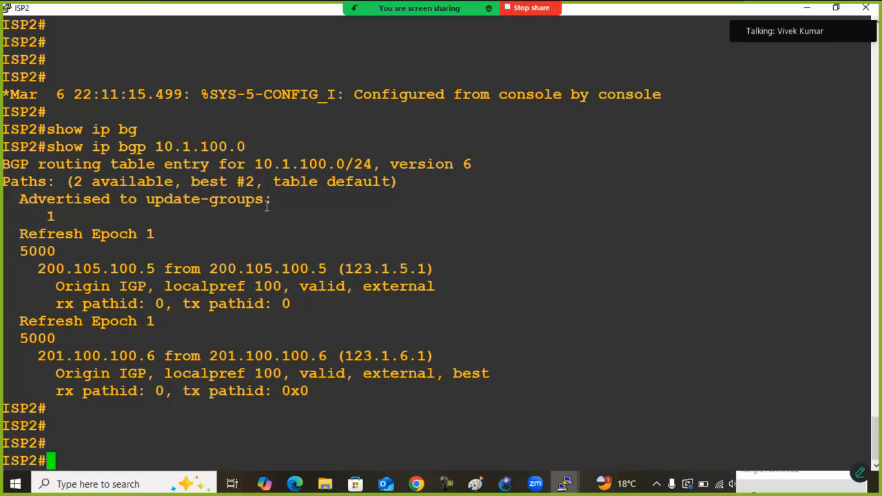
Enter the router configuration mode for BGP AS 200 on ISP2
type("conf")
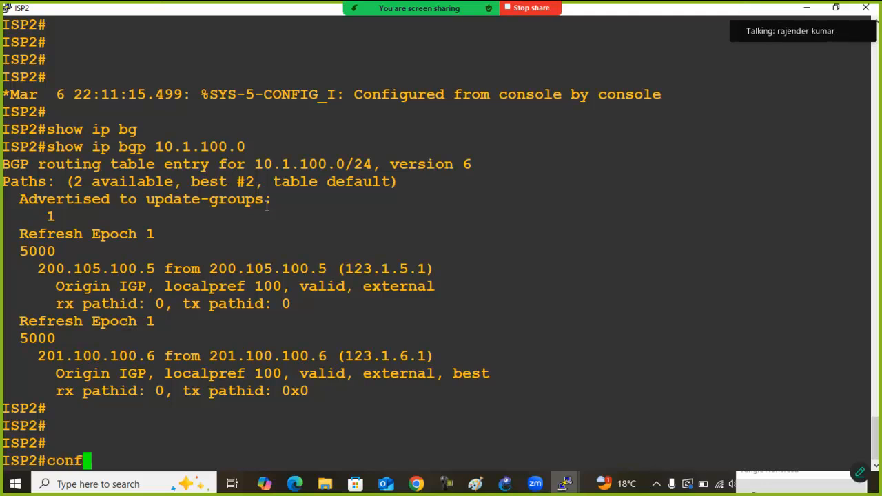
key("Tab")
type("t")
key("Tab")
key("Return")
type("router")
key("Tab")
type("bg")
key("Tab")
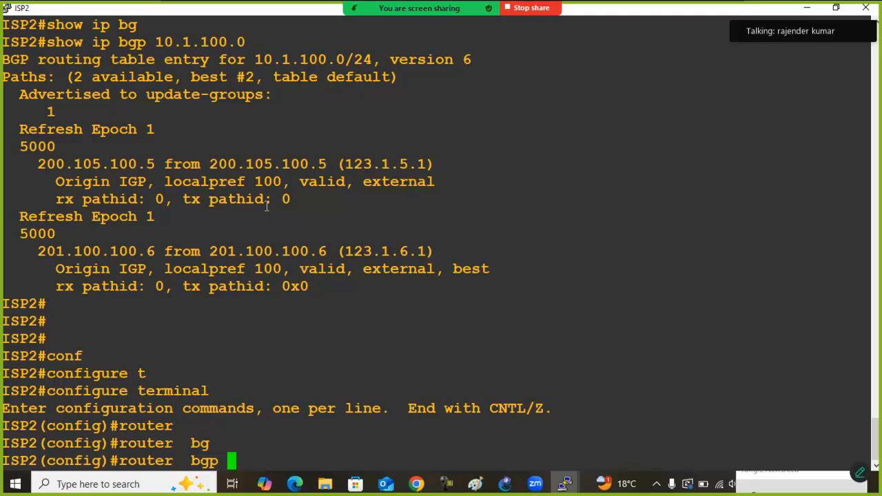
type("200")
key("Return")
List the BGP bestpath options and enable bestpath compare-routerid for AS 200
type("bg")
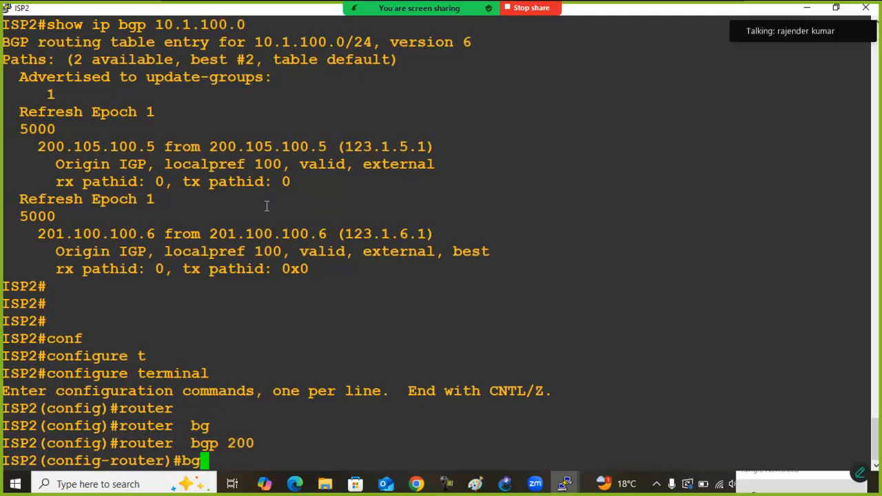
key("Tab")
type("bes")
key("Tab")
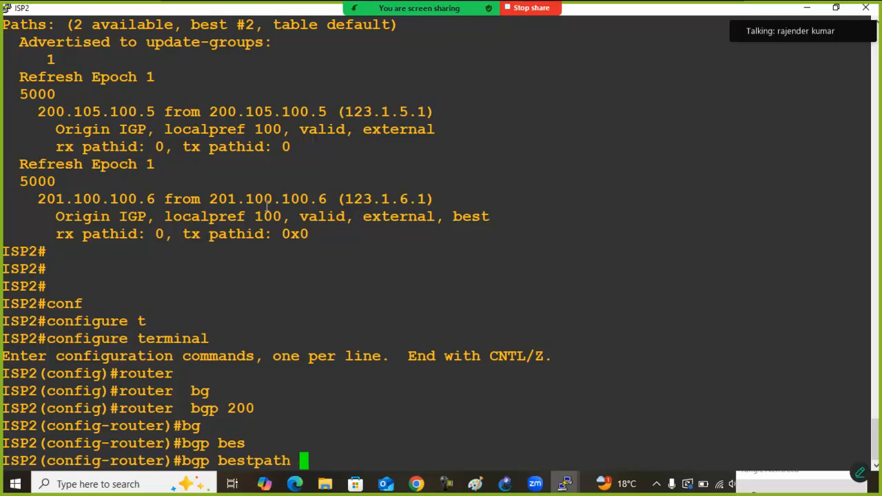
type("?")
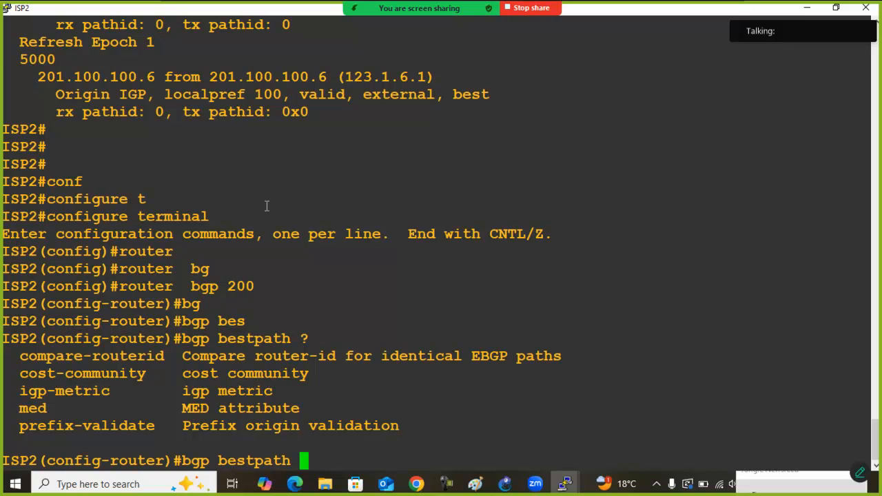
type("com")
key("Tab")
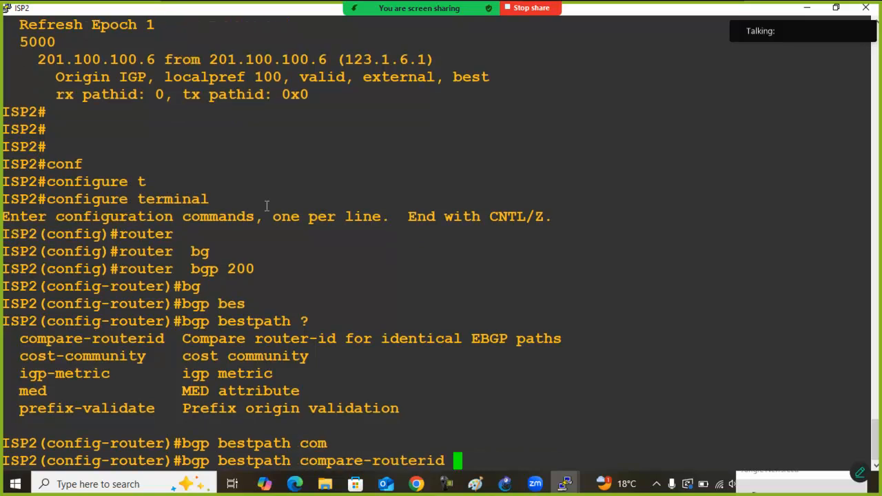
key("Return")
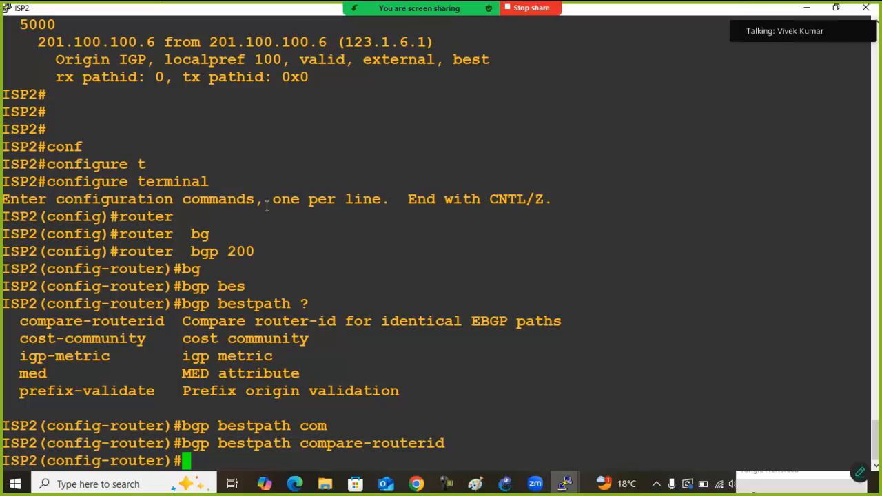
left_click_drag(182, 443, 444, 441)
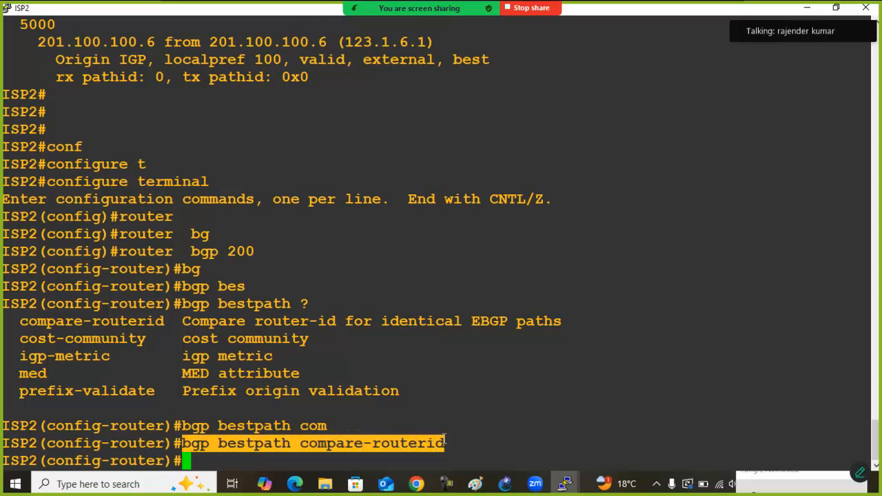
left_click(469, 436)
Leave configuration mode and display ISP2's BGP table
type("exit")
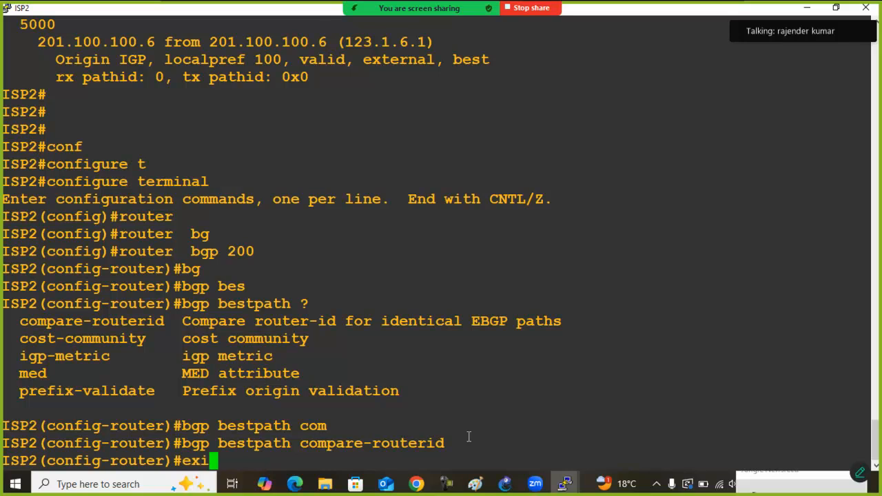
key("Return")
type("exit")
key("Return")
type("show ip bg")
key("Tab")
key("Return")
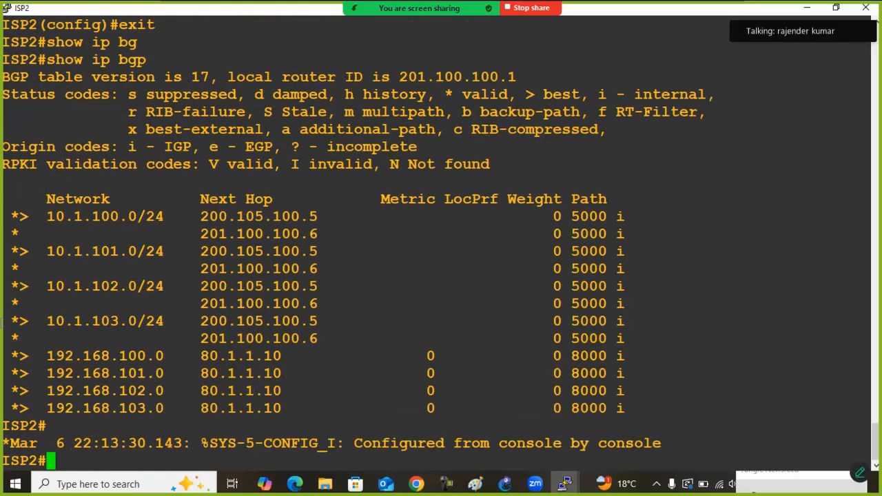
Compare the path pairs for 10.1.100.0, 10.1.101.0, 10.1.102.0 and 10.1.103.0 in ISP2's BGP table
left_click_drag(10, 219, 661, 234)
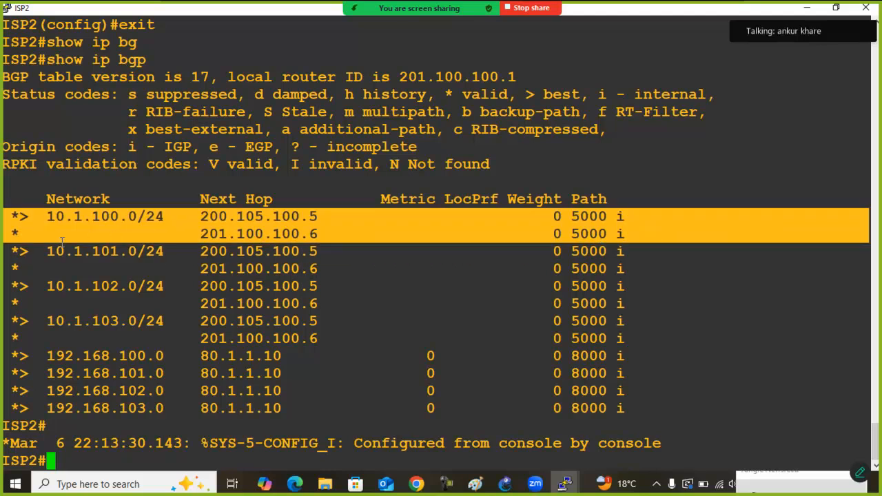
left_click_drag(62, 247, 661, 270)
left_click_drag(9, 283, 624, 304)
left_click_drag(14, 318, 686, 334)
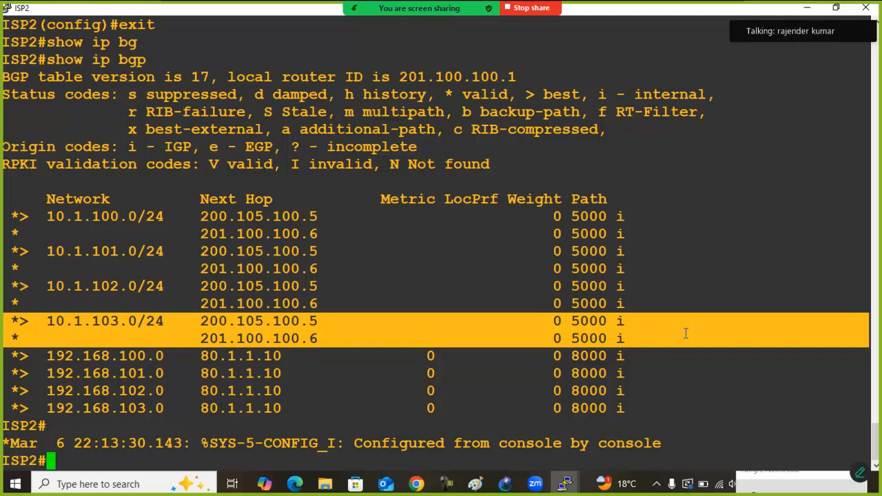
Switch to the GNS3 topology and examine R1, NewYork_Router and its 192.168.100.0 to 192.168.103.0 networks
double_click(246, 13)
left_click(276, 391)
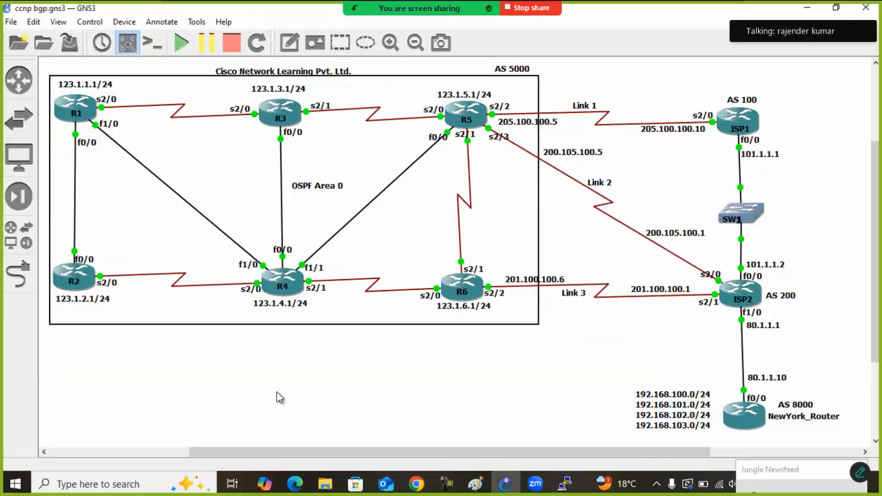
left_click_drag(72, 63, 39, 131)
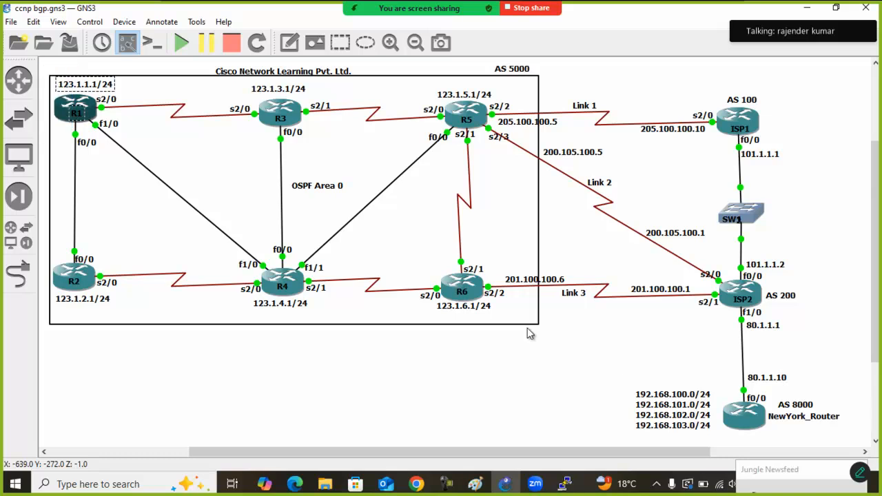
left_click(662, 403)
left_click_drag(661, 404, 649, 403)
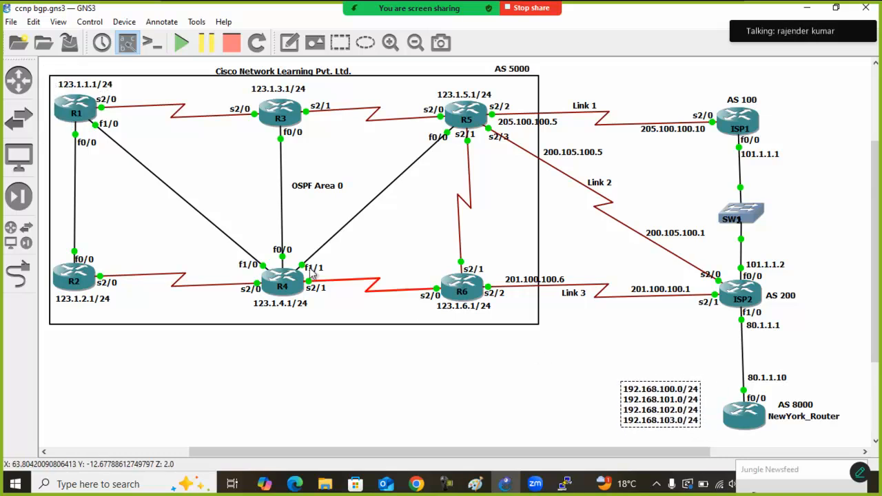
left_click_drag(57, 78, 36, 143)
left_click_drag(664, 409, 672, 412)
mouse_move(807, 363)
left_mouse_down()
mouse_move(718, 429)
mouse_move(816, 365)
mouse_move(707, 437)
left_mouse_up()
left_click(686, 357)
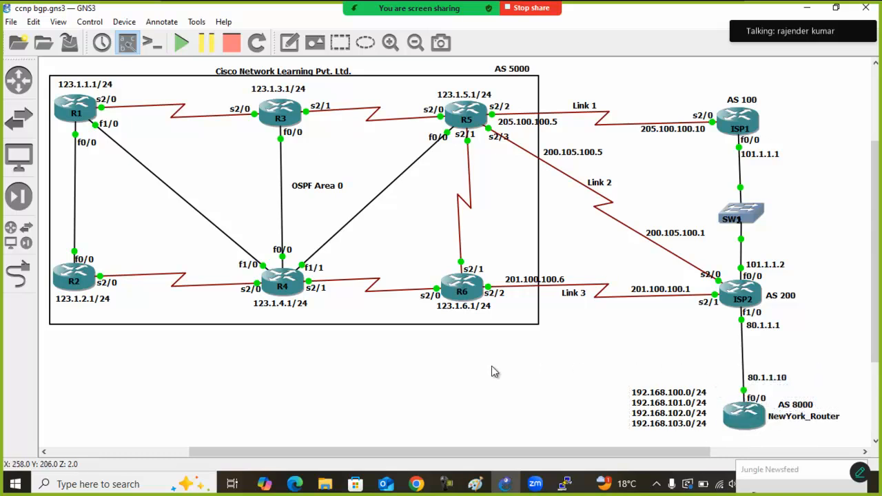
Switch to Paint with the captured topology and set the brush color to indigo
left_click(289, 43)
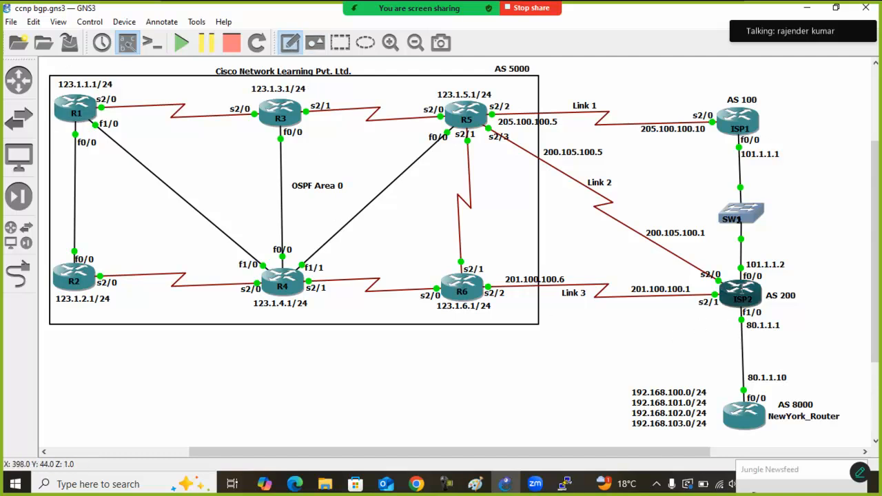
left_click(334, 380)
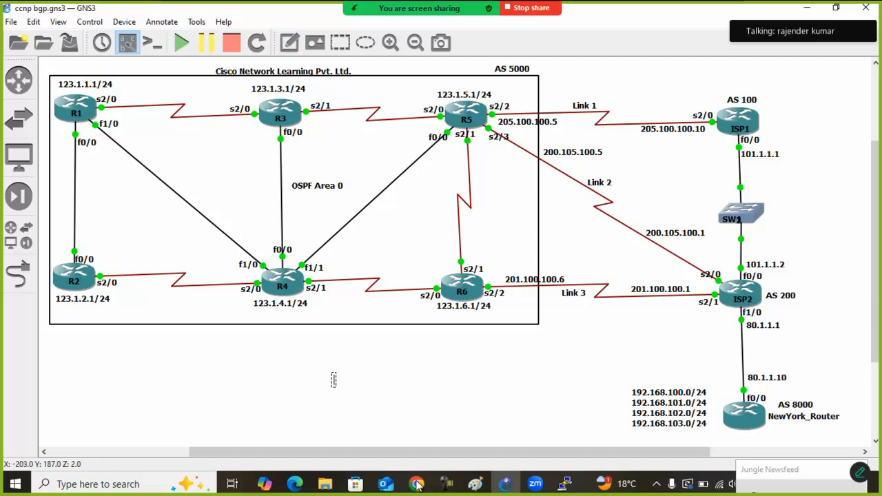
mouse_move(471, 486)
left_click(570, 438)
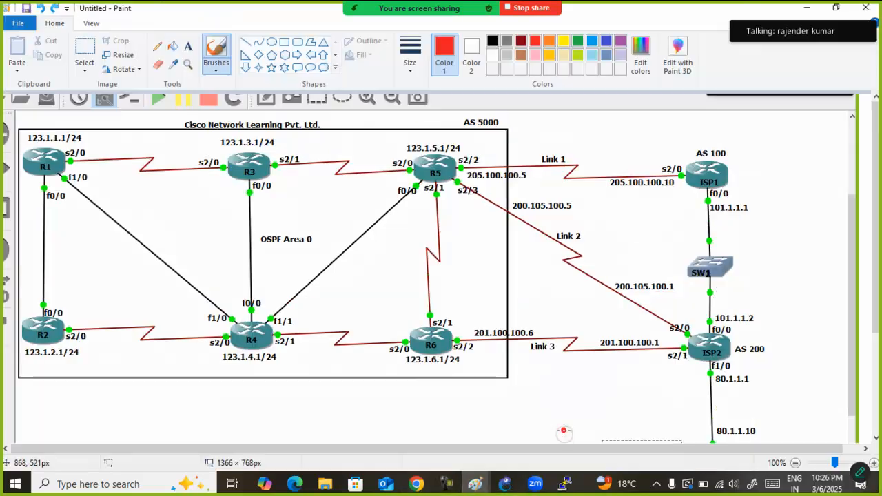
left_click(592, 41)
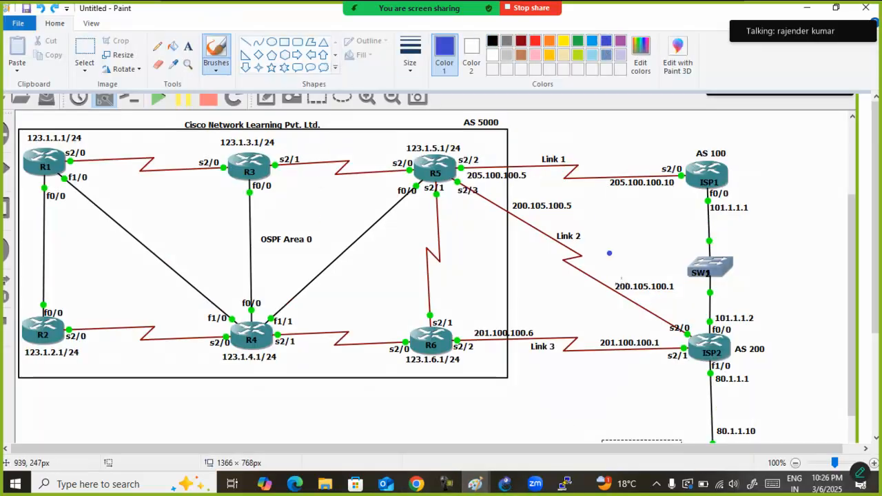
Handwrite the networks 10.1.100.0, 10.1.101.0, 10.1.102.0 and 10.1.103.0 over R1 and bracket them together
mouse_move(42, 124)
left_mouse_down()
mouse_move(46, 110)
mouse_move(125, 102)
mouse_move(50, 149)
mouse_move(89, 121)
mouse_move(138, 122)
left_mouse_up()
mouse_move(55, 163)
left_mouse_down()
mouse_move(73, 155)
mouse_move(91, 167)
mouse_move(148, 143)
left_mouse_up()
mouse_move(66, 211)
left_mouse_down()
mouse_move(65, 197)
mouse_move(140, 183)
left_mouse_up()
mouse_move(131, 98)
left_mouse_down()
mouse_move(173, 182)
mouse_move(155, 188)
left_mouse_up()
left_click_drag(170, 136, 211, 132)
key("ctrl+z")
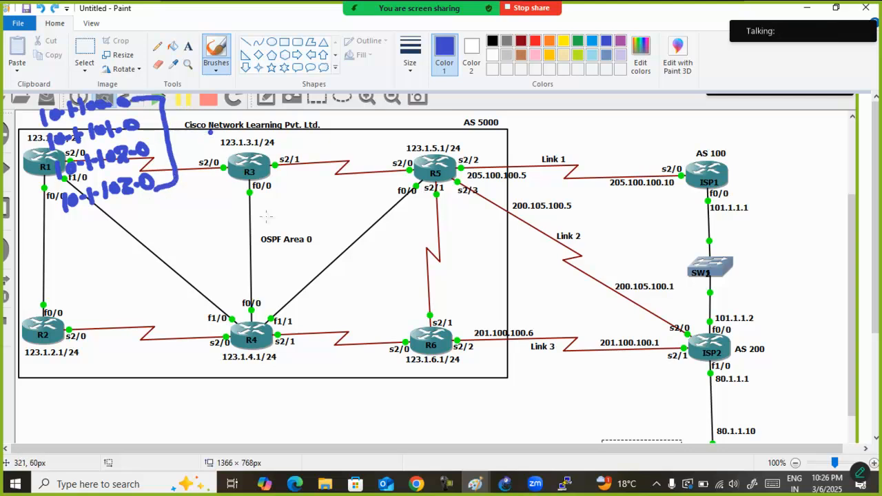
Sketch and undo an indigo return-path arrow from ISP2 over Link 2 to R1's networks, switching the brush color to red
mouse_move(698, 389)
left_mouse_down()
mouse_move(732, 408)
mouse_move(671, 319)
mouse_move(403, 159)
mouse_move(177, 147)
mouse_move(184, 143)
left_mouse_up()
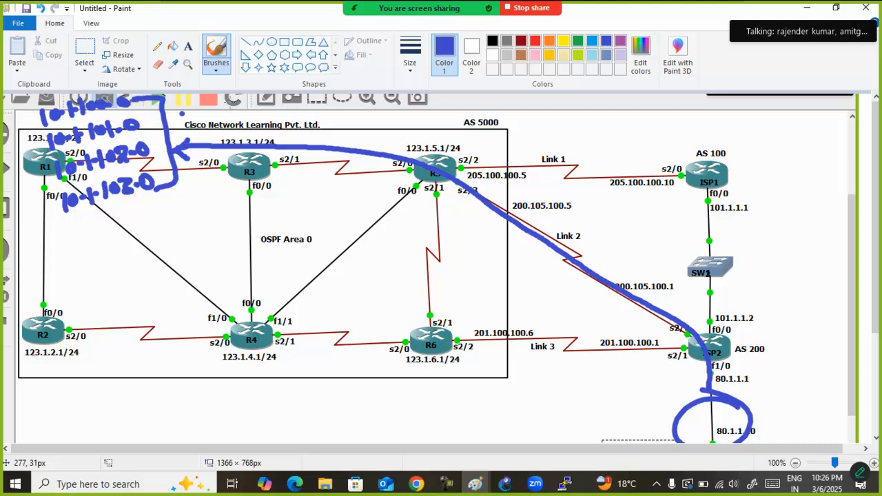
left_click(535, 40)
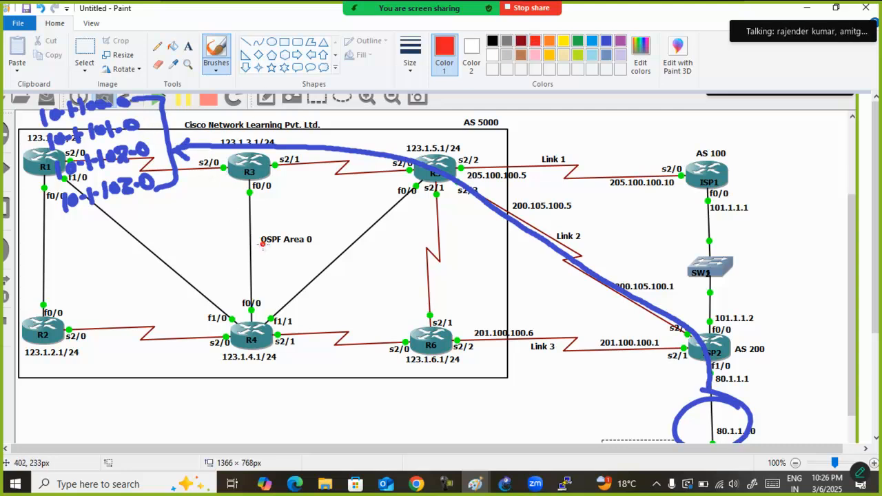
key("ctrl+z")
key("ctrl+z")
key("ctrl+z")
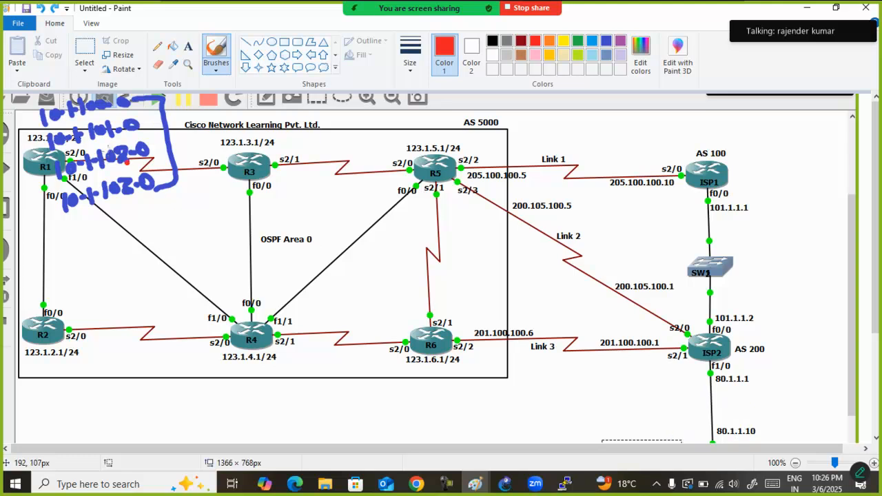
Add red check marks beside the four handwritten 10.1.x.0 networks
mouse_move(21, 124)
left_mouse_down()
mouse_move(42, 118)
mouse_move(47, 141)
left_mouse_up()
left_click_drag(26, 176, 50, 171)
left_click_drag(30, 204, 51, 196)
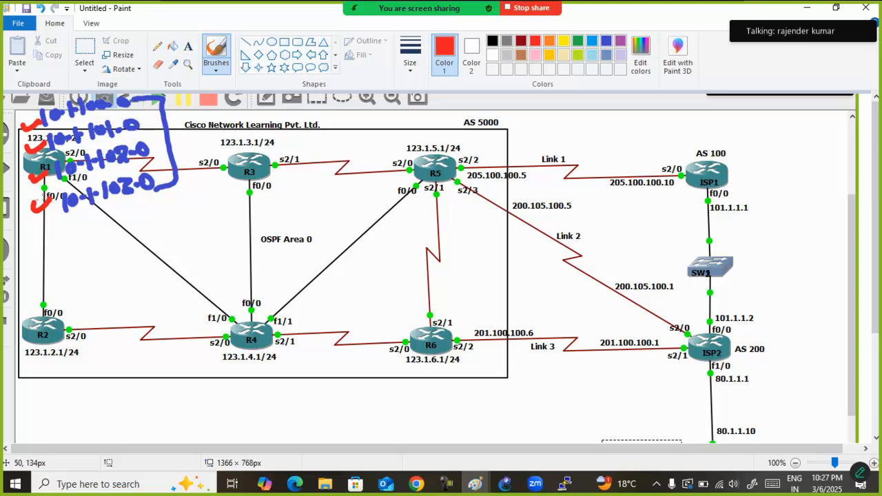
Sketch a red return-path arrow through ISP2, Link 2 and R5 to R1's networks, and undo it
mouse_move(714, 419)
left_mouse_down()
mouse_move(665, 313)
mouse_move(500, 210)
mouse_move(302, 150)
mouse_move(172, 145)
mouse_move(190, 160)
left_mouse_up()
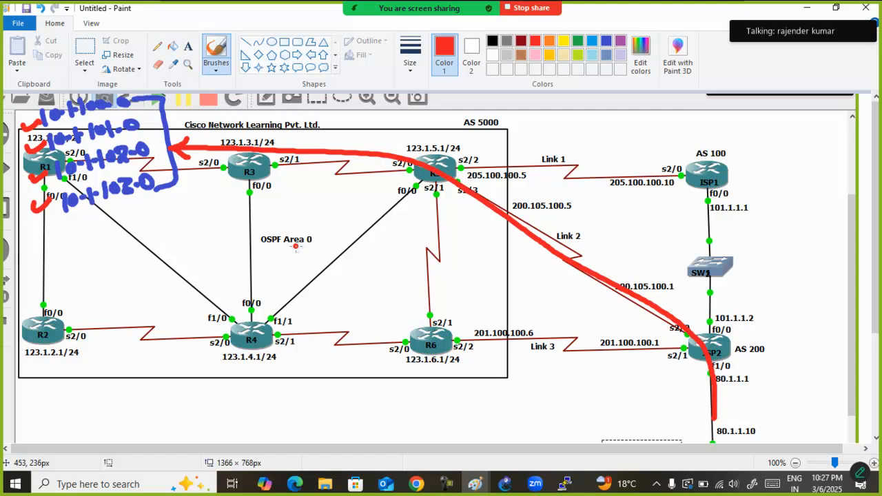
key("ctrl+z")
key("ctrl+z")
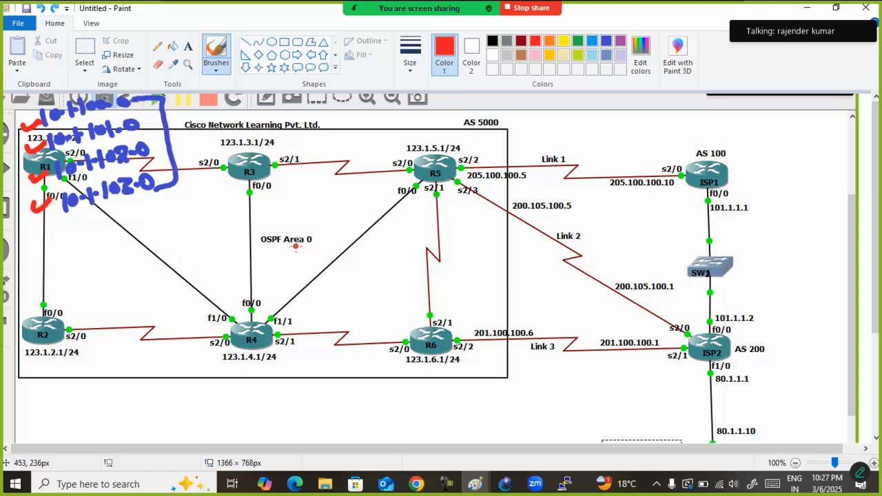
Draw a red arrow from ISP2 over Link 2 through R5 to R3 and label it 100 and 101
mouse_move(706, 344)
left_mouse_down()
mouse_move(478, 203)
mouse_move(218, 149)
mouse_move(225, 168)
left_mouse_up()
mouse_move(561, 214)
left_mouse_down()
mouse_move(560, 229)
mouse_move(585, 218)
left_mouse_up()
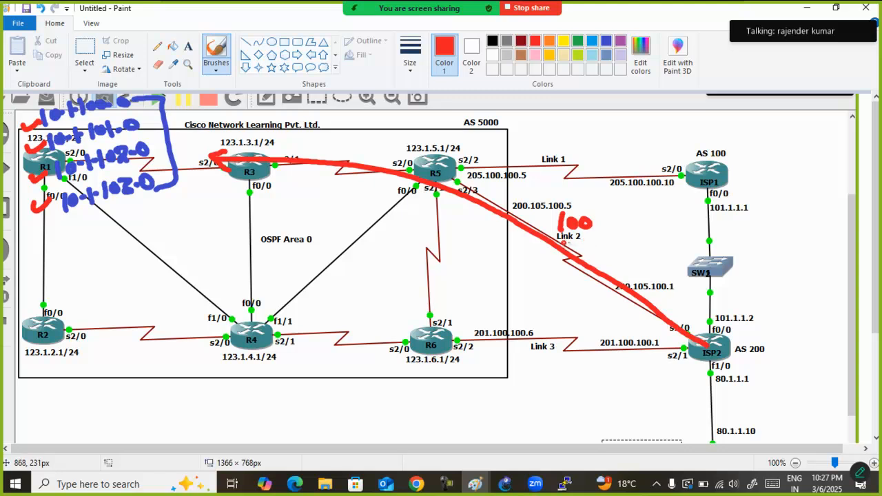
mouse_move(565, 232)
left_mouse_down()
mouse_move(563, 250)
mouse_move(576, 234)
left_mouse_up()
left_click_drag(588, 233, 589, 259)
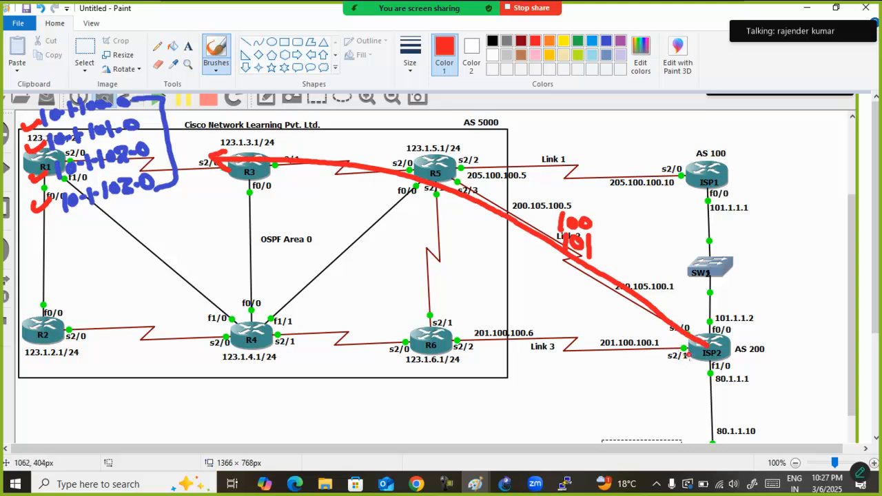
Draw a red arrow from ISP2 over Link 3 through R6 and R4 towards R1 and label it 102 and 103
mouse_move(690, 357)
left_mouse_down()
mouse_move(391, 333)
mouse_move(211, 284)
mouse_move(129, 230)
mouse_move(131, 247)
left_mouse_up()
mouse_move(521, 301)
left_mouse_down()
mouse_move(525, 319)
mouse_move(534, 305)
left_mouse_up()
mouse_move(542, 304)
left_mouse_down()
mouse_move(553, 319)
mouse_move(529, 343)
left_mouse_up()
left_click_drag(536, 332, 545, 347)
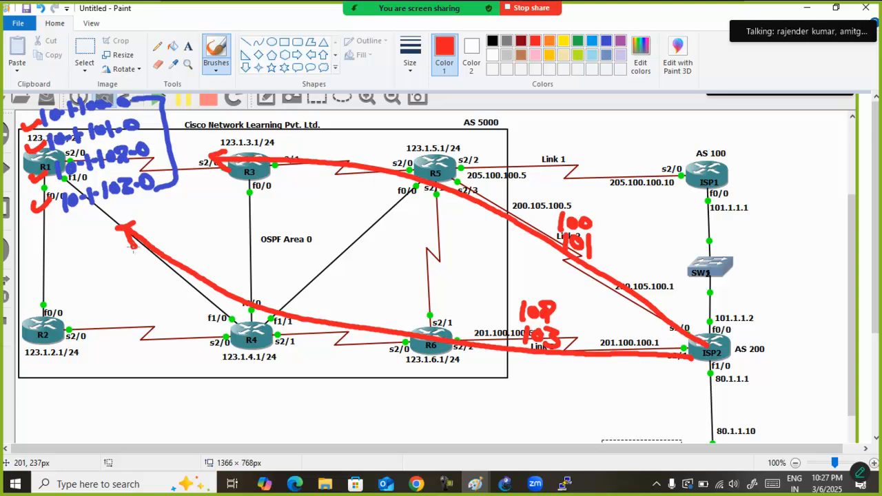
Circle the Link 2 and Link 3 path sections in red, and undo both circles
mouse_move(544, 214)
left_mouse_down()
mouse_move(500, 237)
mouse_move(550, 210)
left_mouse_up()
left_click_drag(561, 314, 490, 318)
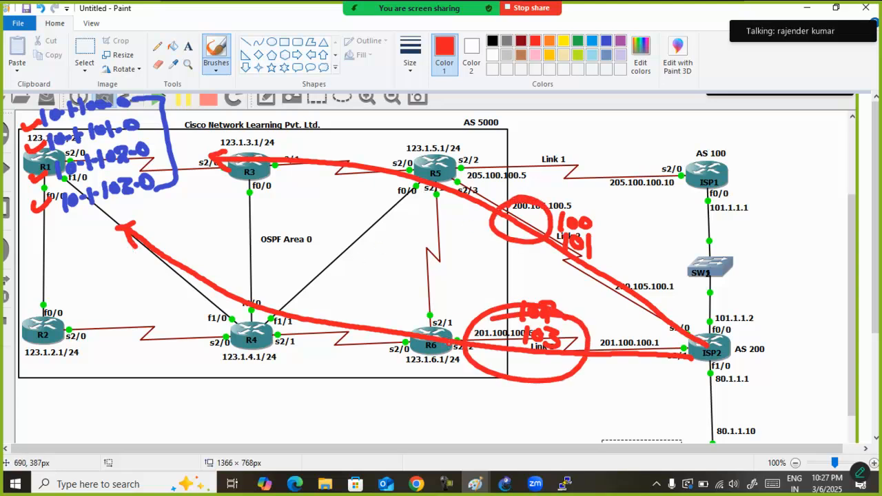
key("ctrl+z")
key("ctrl+z")
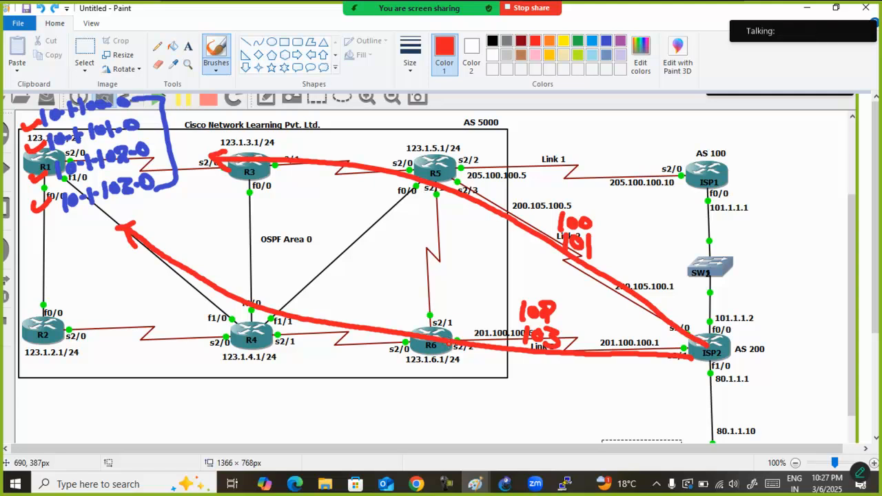
Circle the ISP2 router in red
mouse_move(732, 322)
left_mouse_down()
mouse_move(677, 350)
mouse_move(720, 321)
mouse_move(685, 373)
left_mouse_up()
left_click_drag(693, 334, 719, 379)
key("ctrl+z")
key("ctrl+z")
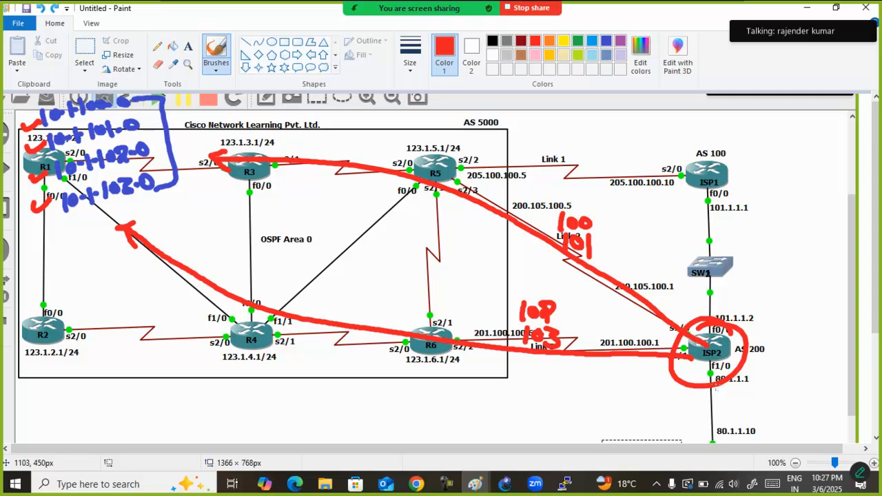
Undo the red circle around ISP2, both red path arrows and their number labels
key("ctrl+z")
key("ctrl+z")
mouse_move(751, 321)
left_mouse_down()
mouse_move(679, 329)
mouse_move(734, 385)
mouse_move(720, 322)
left_mouse_up()
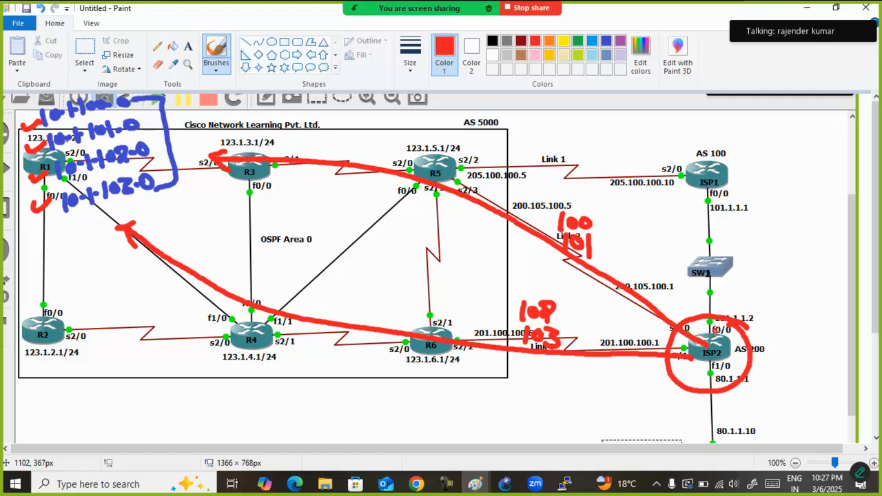
key("ctrl+z")
key("ctrl+z")
key("ctrl+z")
key("ctrl+z")
key("ctrl+z")
key("ctrl+z")
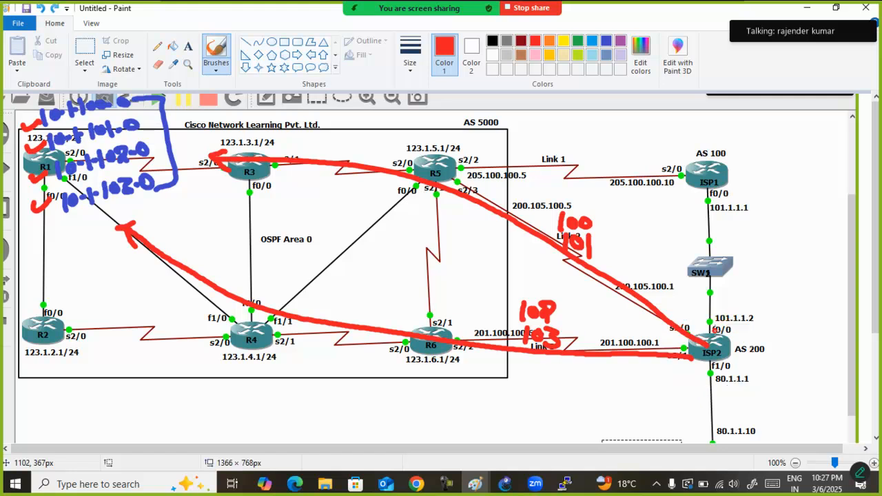
key("ctrl+z")
key("ctrl+z")
key("ctrl+z")
key("ctrl+z")
key("ctrl+z")
key("ctrl+z")
key("ctrl+z")
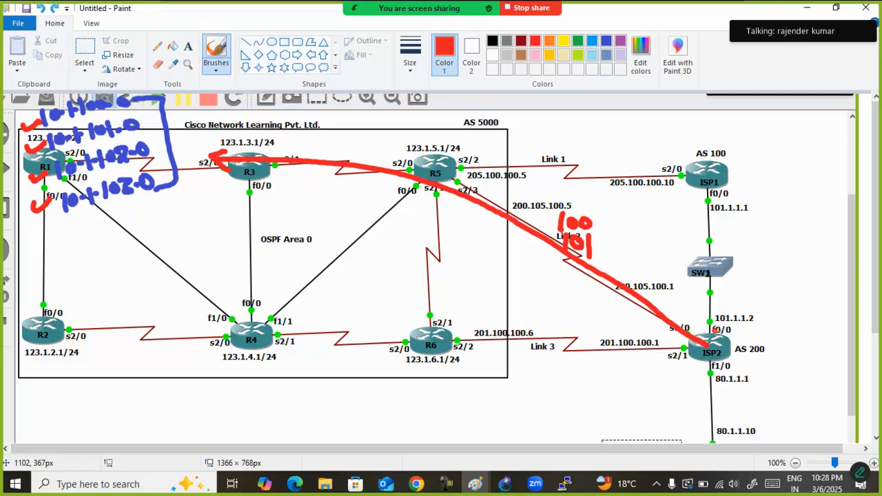
key("ctrl+z")
key("ctrl+z")
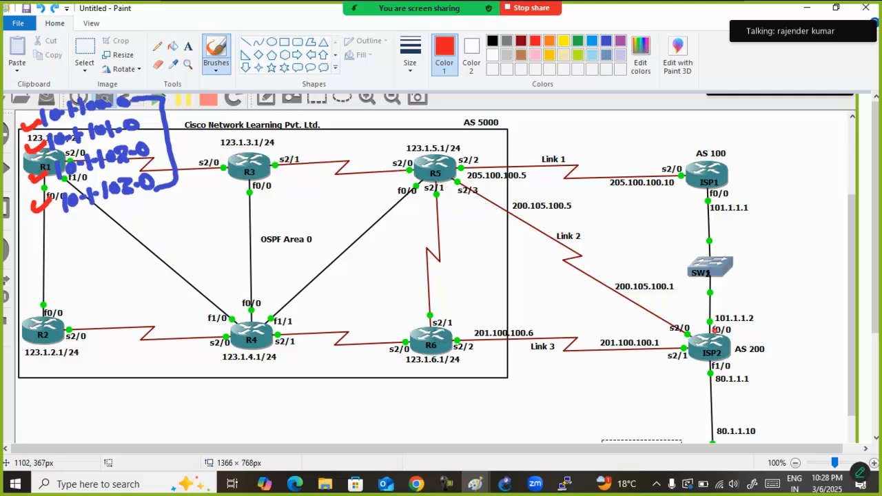
Draw a blue arrow along Link 2 from R5 to ISP2 and write 10.1.102.0 above it
left_click(606, 40)
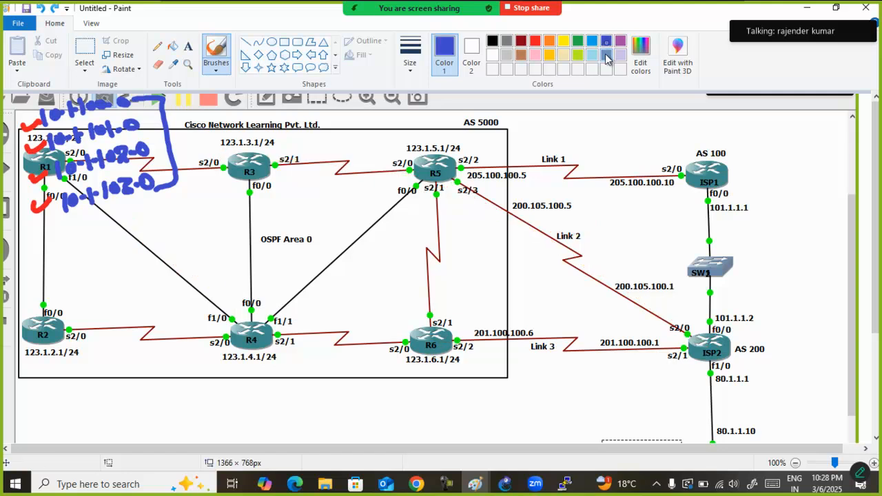
mouse_move(459, 179)
left_mouse_down()
mouse_move(670, 306)
mouse_move(695, 328)
mouse_move(684, 328)
left_mouse_up()
left_click_drag(568, 180, 570, 200)
mouse_move(578, 188)
left_mouse_down()
mouse_move(585, 196)
mouse_move(642, 196)
left_mouse_up()
key("ctrl+z")
key("ctrl+z")
mouse_move(648, 189)
left_mouse_down()
mouse_move(648, 199)
mouse_move(664, 189)
left_mouse_up()
key("ctrl+z")
key("ctrl+z")
key("ctrl+z")
Write 10.1.103.0 in blue below 10.1.102.0 and mark the Link 2 arrow with a question mark
mouse_move(571, 213)
left_mouse_down()
mouse_move(572, 230)
mouse_move(583, 228)
left_mouse_up()
left_click_drag(588, 223, 598, 232)
mouse_move(605, 224)
left_mouse_down()
mouse_move(615, 231)
mouse_move(634, 218)
mouse_move(645, 230)
left_mouse_up()
mouse_move(652, 224)
left_mouse_down()
mouse_move(663, 224)
mouse_move(660, 217)
left_mouse_up()
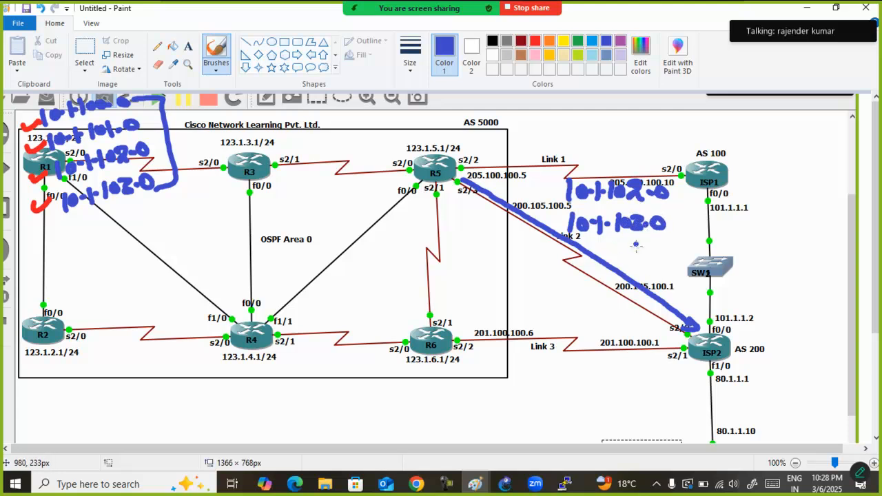
left_click_drag(634, 248, 639, 267)
left_click(639, 258)
left_click(641, 276)
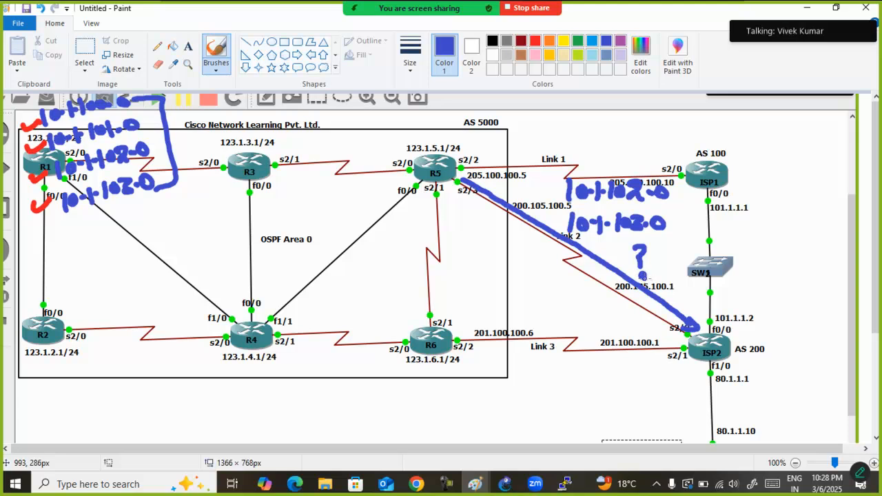
Draw a blue arrow from R6 to ISP2 below Link 3, mark it with an i, and write Best at ISP2
left_click_drag(466, 364, 669, 372)
mouse_move(651, 363)
left_mouse_down()
mouse_move(670, 372)
mouse_move(654, 381)
left_mouse_up()
left_click_drag(609, 349, 606, 362)
left_click(612, 337)
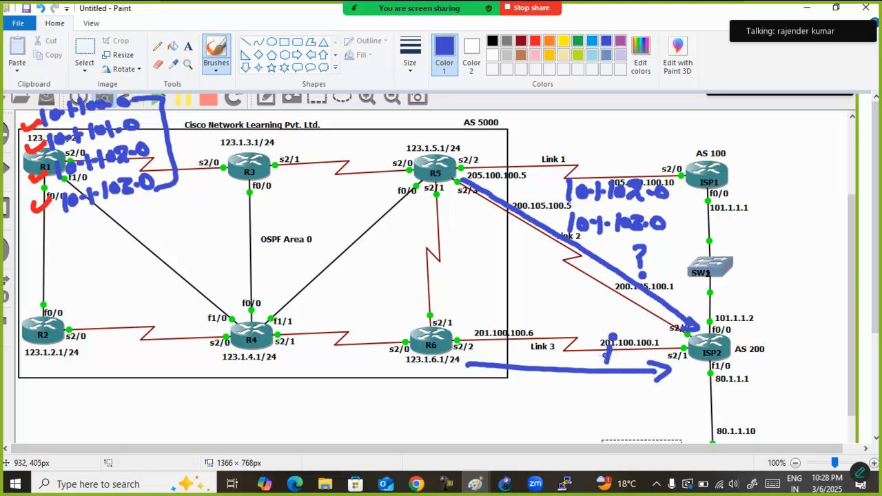
mouse_move(685, 367)
left_mouse_down()
mouse_move(686, 388)
mouse_move(718, 377)
mouse_move(723, 391)
left_mouse_up()
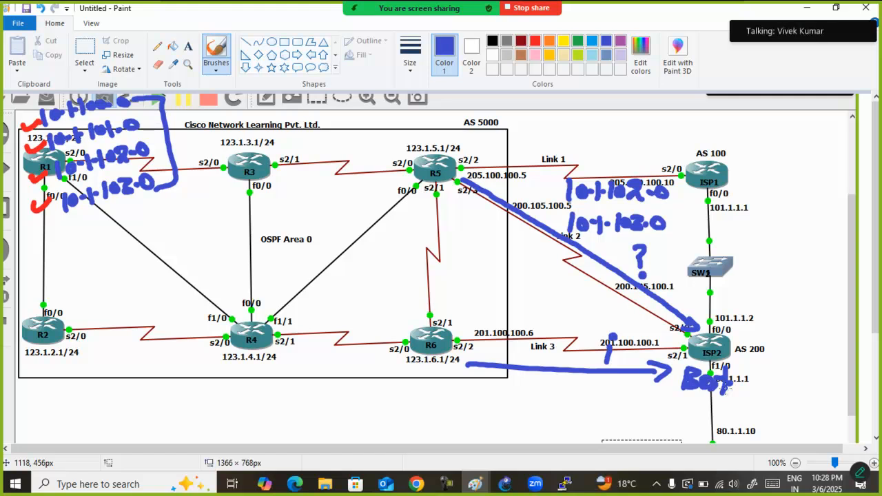
Switch to GNS3 and open the R5 router's console, placing its window below the top of the topology
left_click(513, 484)
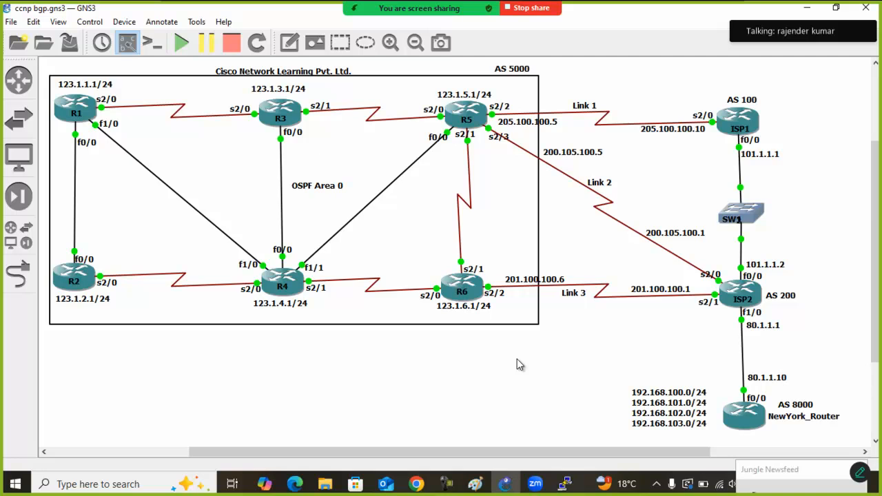
double_click(482, 112)
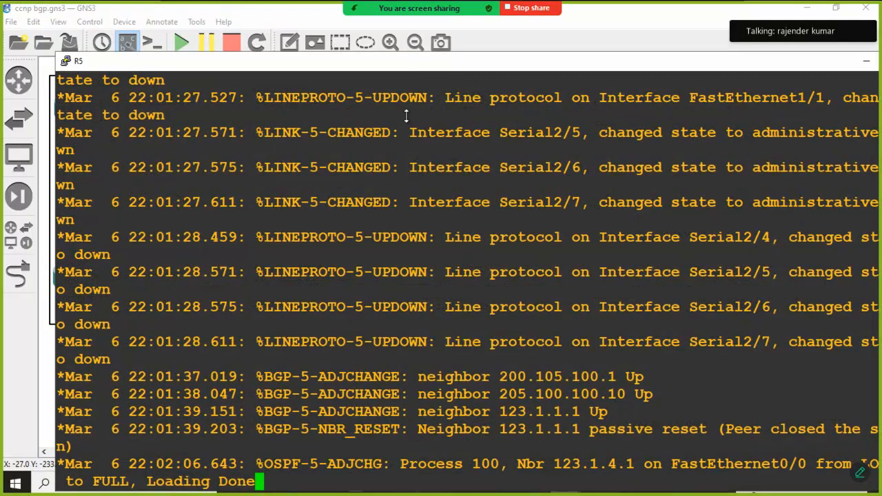
left_click_drag(408, 65, 390, 115)
key("Return")
key("Return")
key("Return")
key("Return")
key("Return")
key("Return")
key("Return")
key("Return")
key("Return")
key("Return")
key("Return")
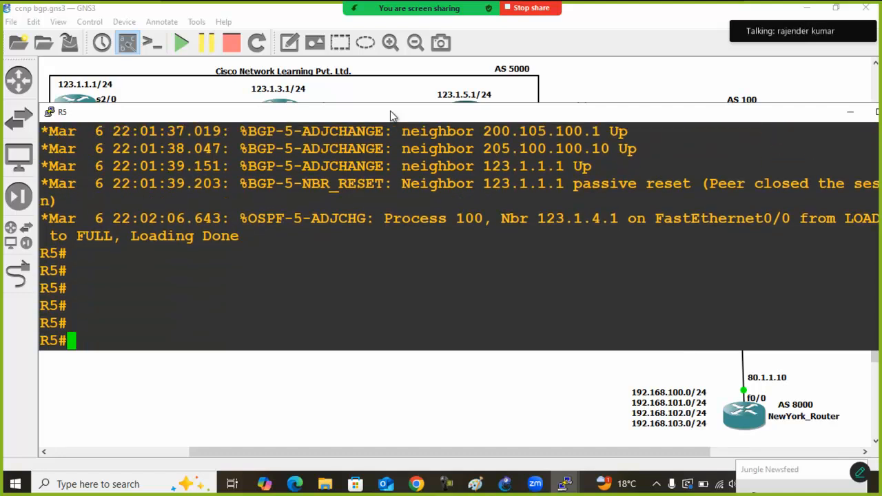
List the prefix lists configured on R5 with show ip prefix-list
key("Return")
type("show ip ")
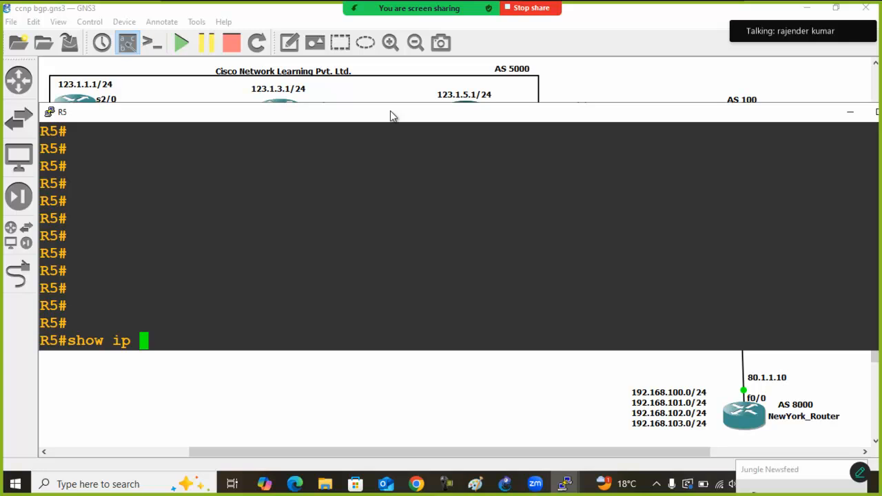
type("pre")
key("Tab")
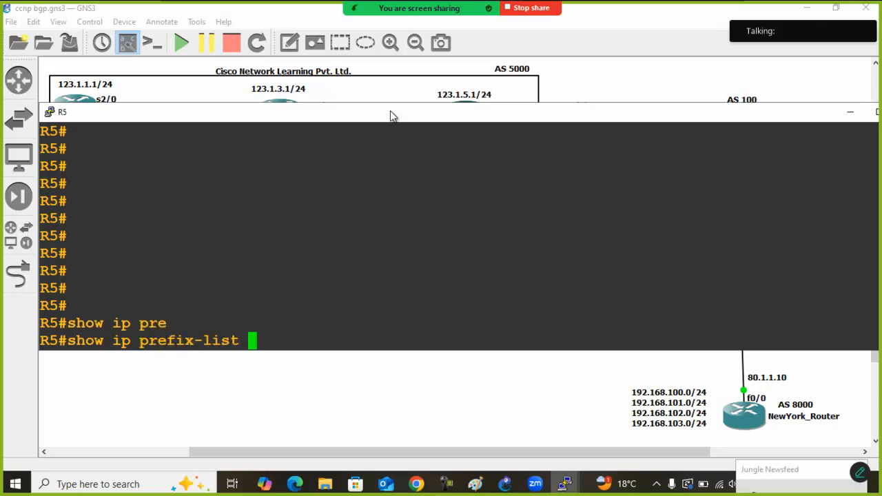
key("Return")
Enter global configuration mode on R5
key("Return")
type("conf")
key("Tab")
type("t")
Create the prefix list ccnp on R5, permitting 10.1.102.0/23 with ge 24 and le 24
key("Tab")
key("Return")
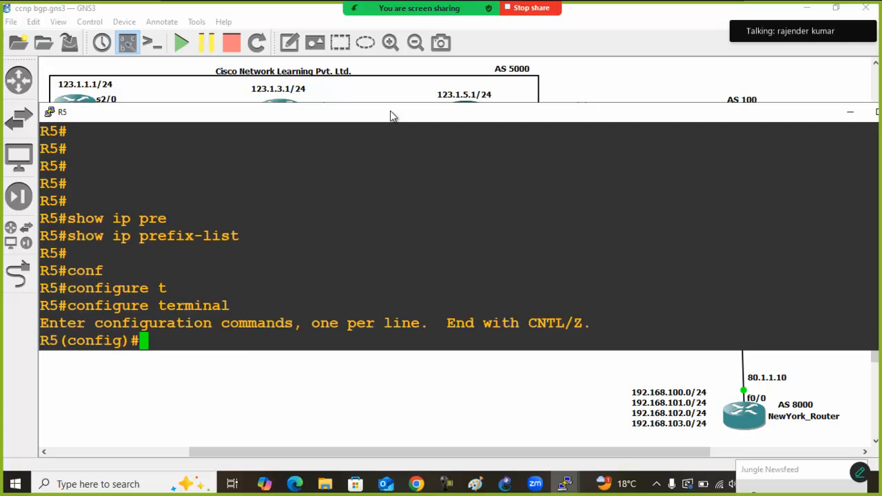
type("ip pre")
key("Tab")
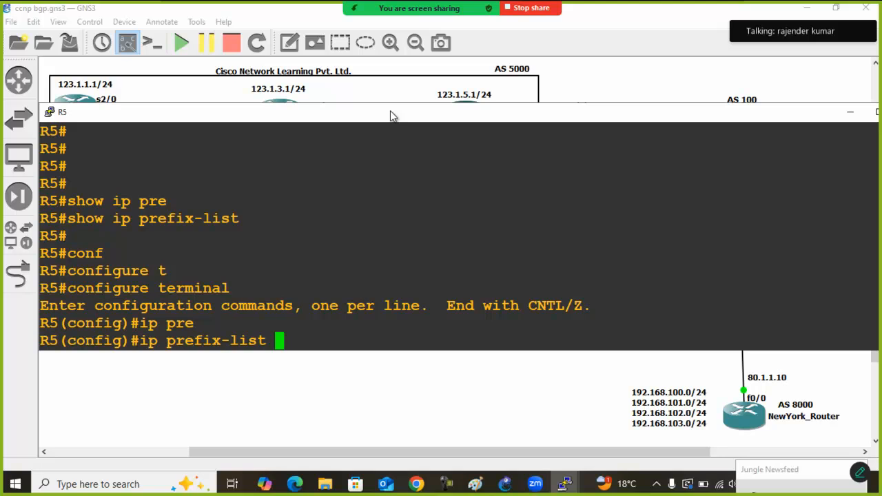
type("ccnp per")
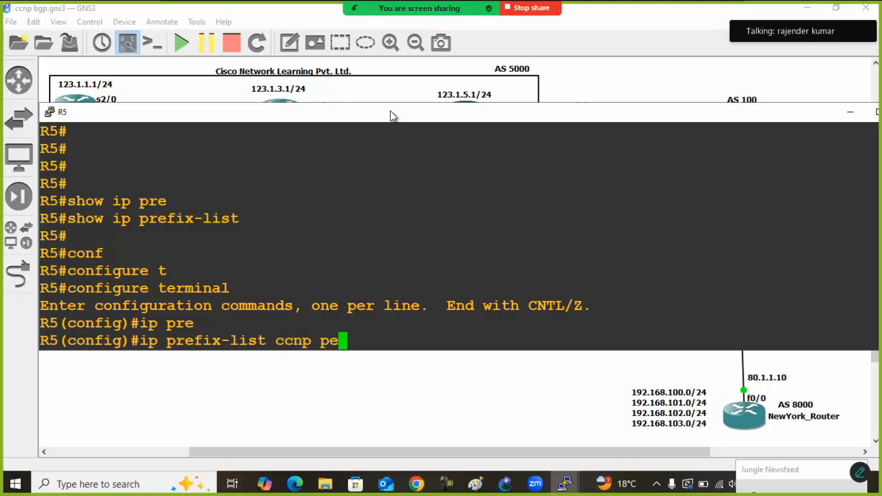
key("Tab")
type("10")
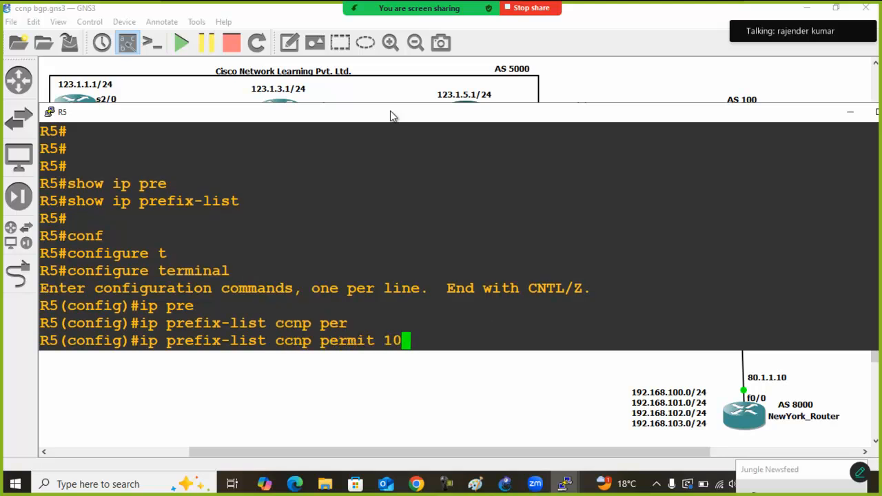
type(".1.100")
key("BackSpace")
type("2")
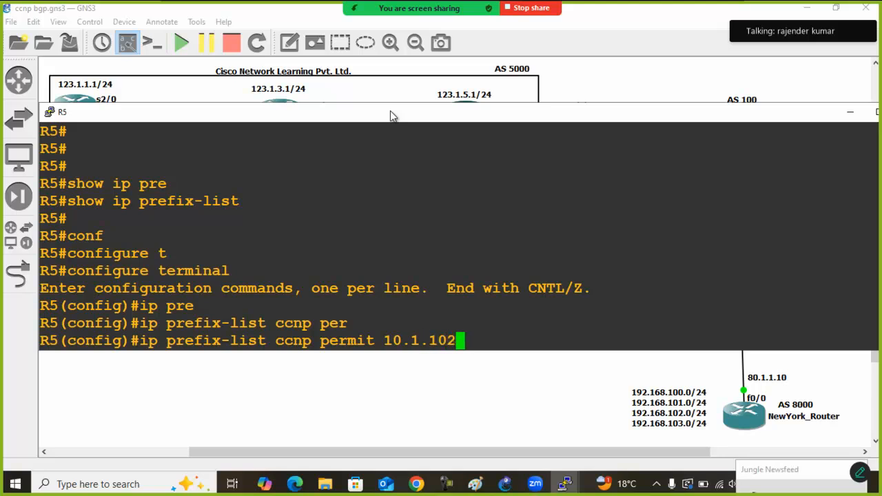
type(".0")
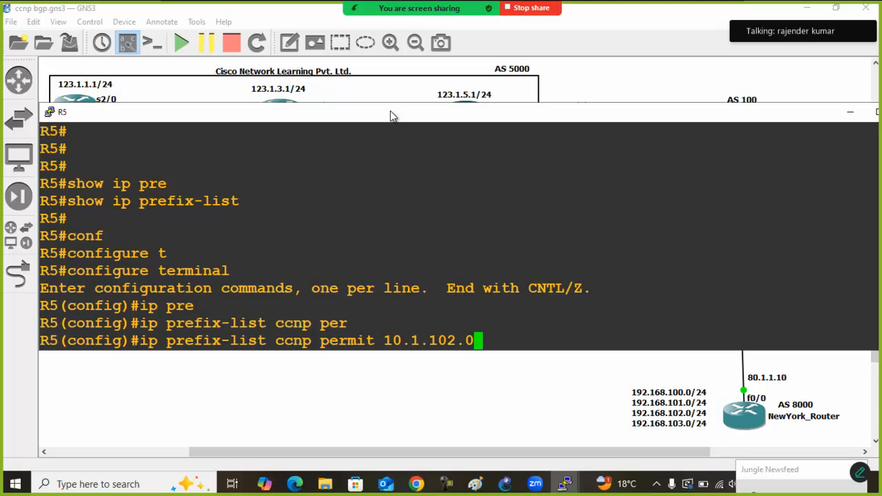
type("/23")
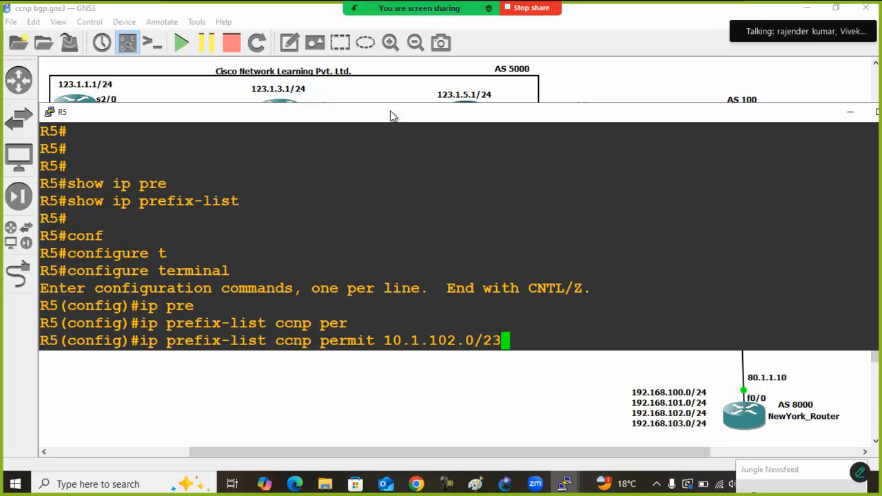
type(" ge")
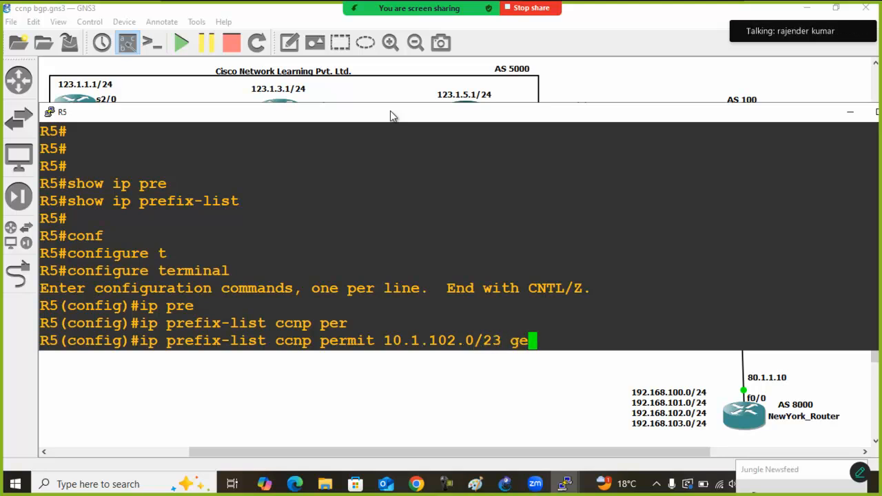
key("Tab")
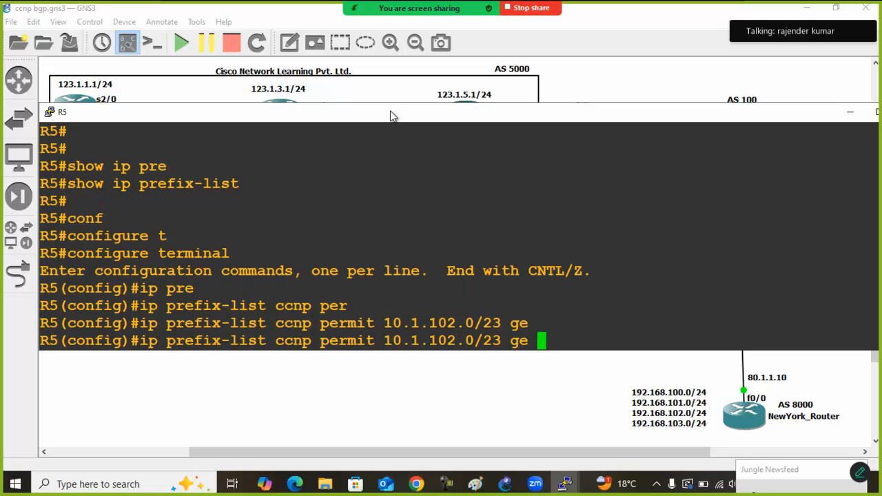
type("24 le")
key("Tab")
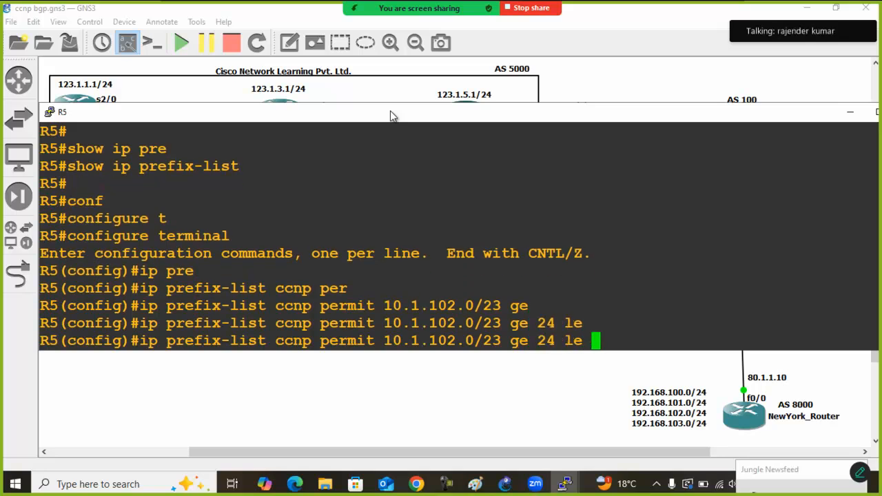
type("24")
key("Return")
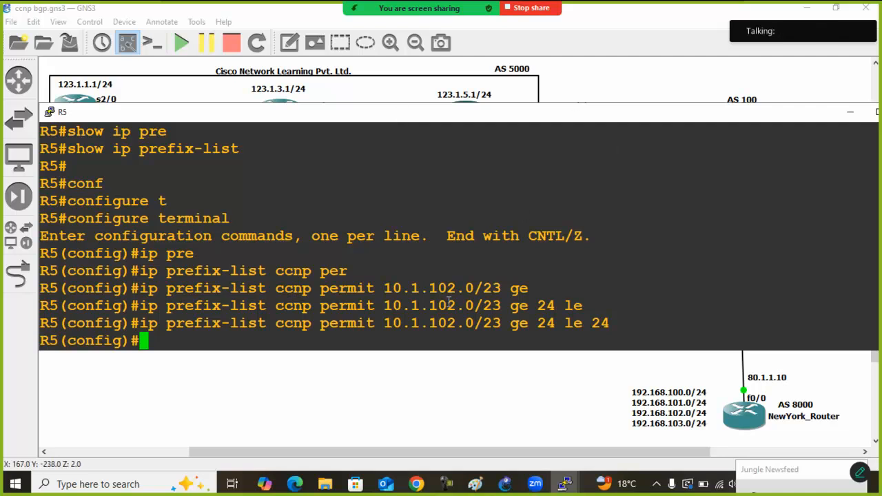
Examine the prefix and its length range in the ccnp prefix-list entry
left_click_drag(385, 323, 496, 325)
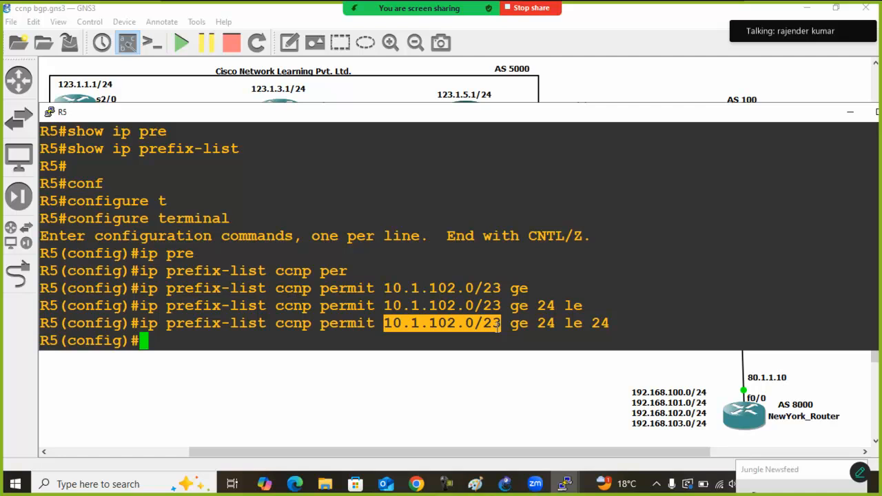
left_click(529, 324)
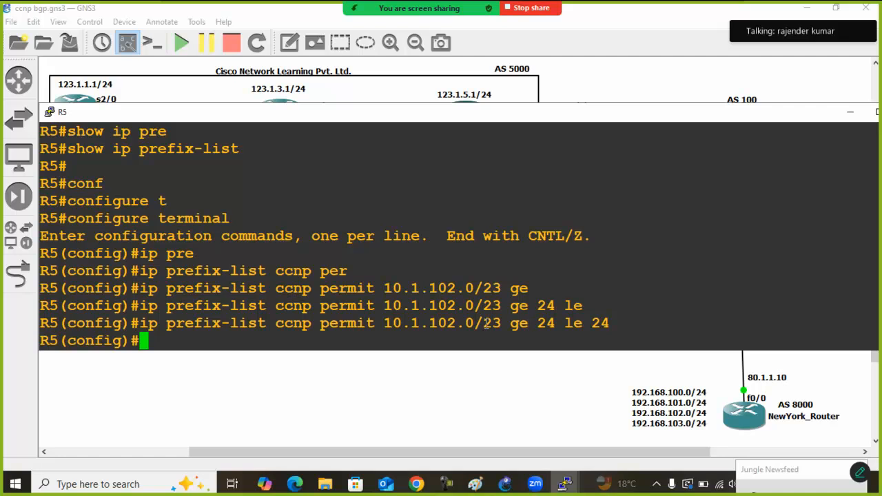
left_click_drag(386, 324, 604, 323)
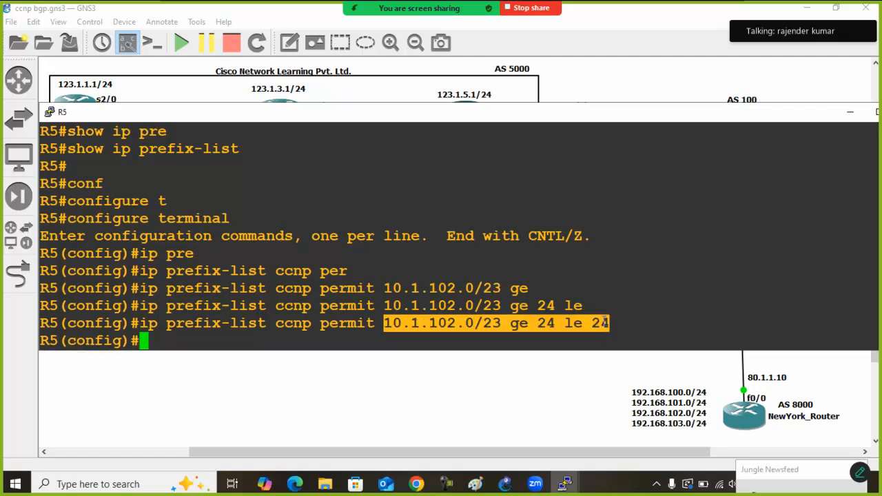
left_click(607, 322)
Create the route map origin on R5 with permit sequence 10
key("Return")
key("Return")
type("routre")
key("BackSpace")
key("BackSpace")
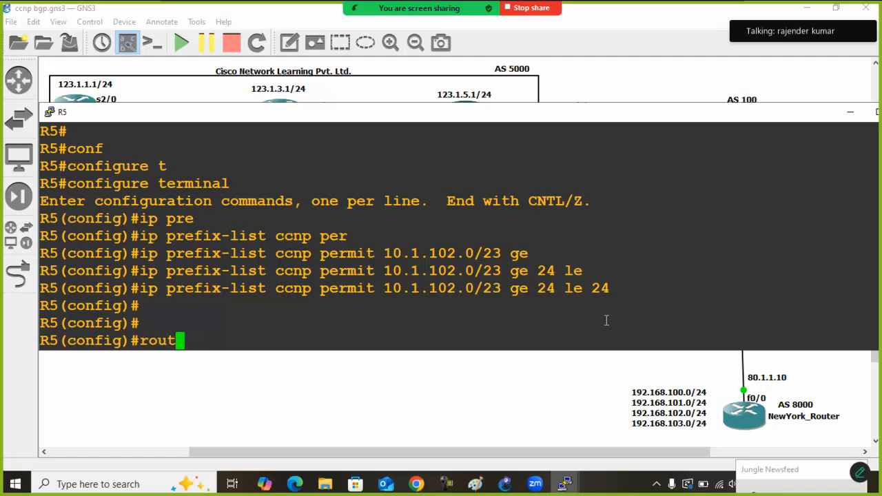
type("e")
key("Tab")
key("BackSpace")
key("BackSpace")
key("BackSpace")
key("BackSpace")
key("BackSpace")
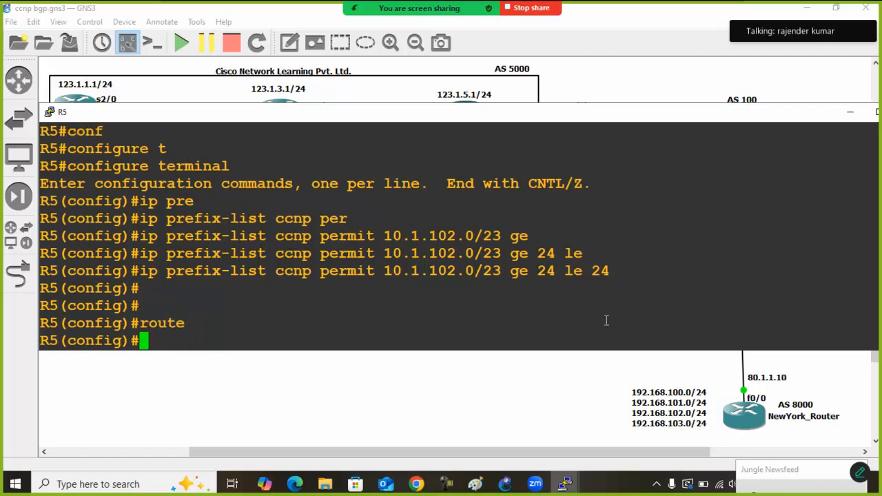
type("route")
key("Tab")
type("-m")
key("Tab")
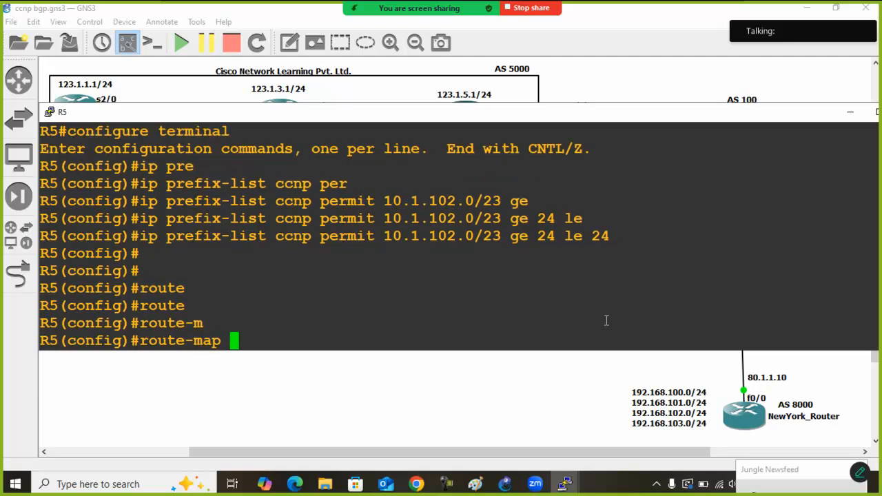
type("ori")
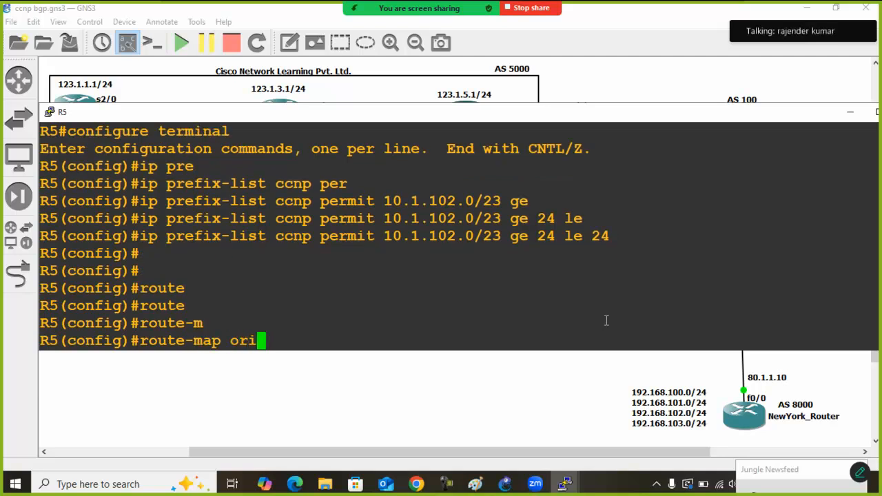
type("gin")
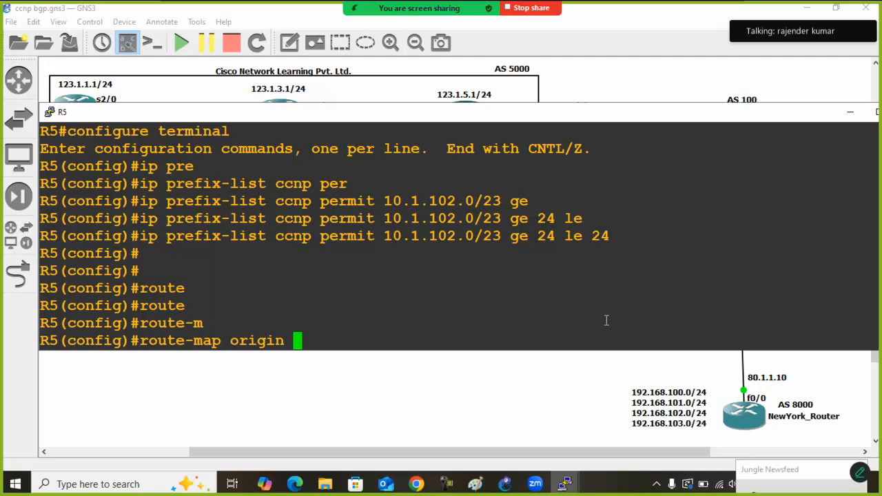
type("per")
key("Tab")
type("10")
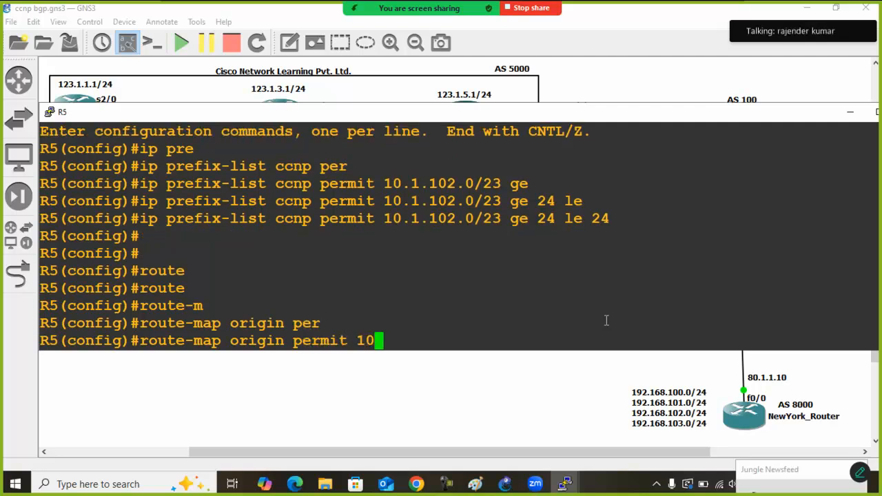
key("Return")
Match IP addresses against prefix list ccnp in sequence 10 of the origin route map
type("map)#match ip a")
key("Tab")
type("ip add")
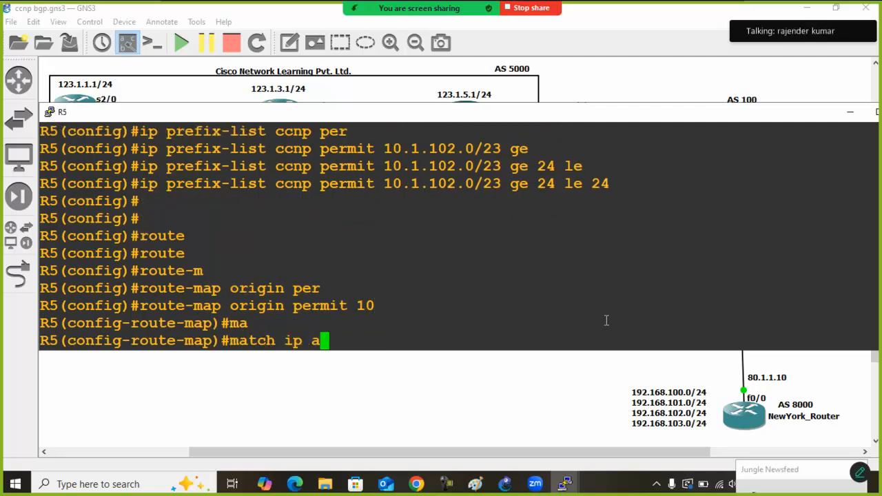
key("Tab")
type("pre")
key("Tab")
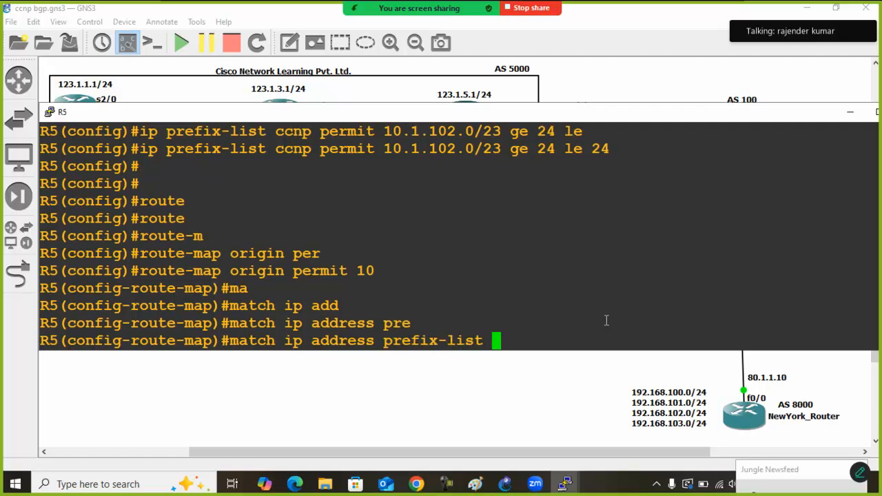
type("ccnp")
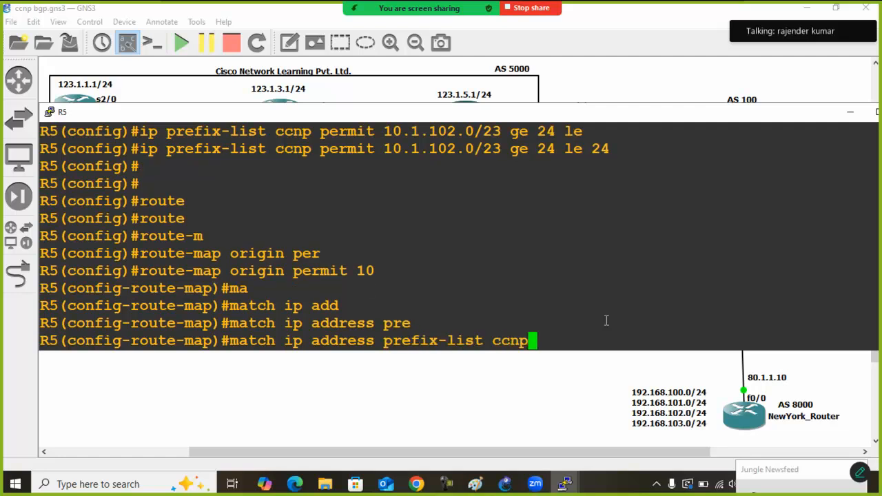
key("Return")
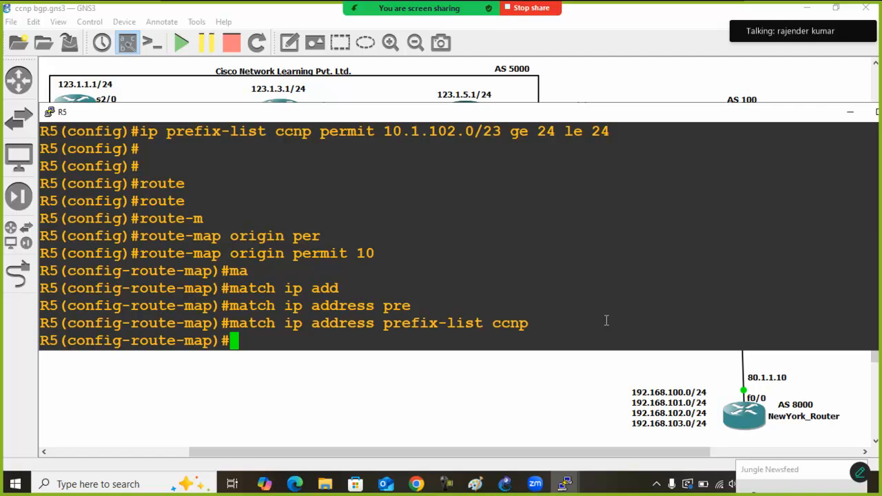
Set the origin to incomplete in route-map sequence 10 and return to global configuration mode
type("se")
key("Tab")
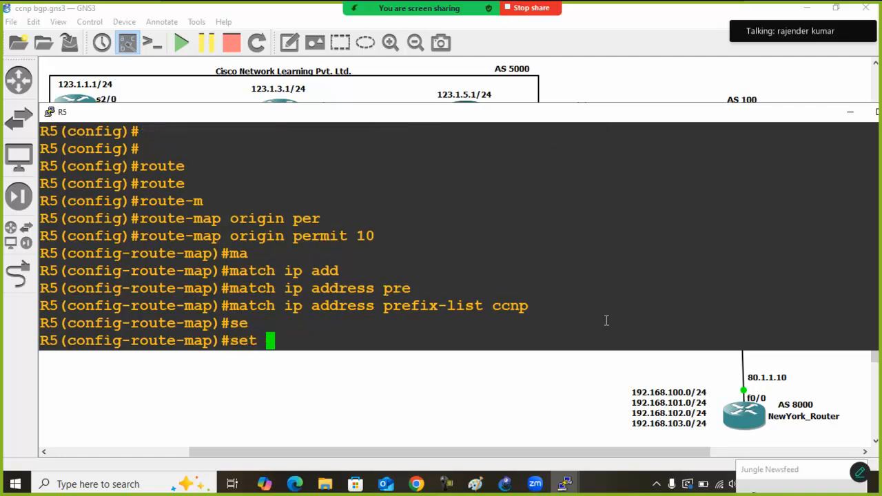
type("or")
key("Tab")
type("in")
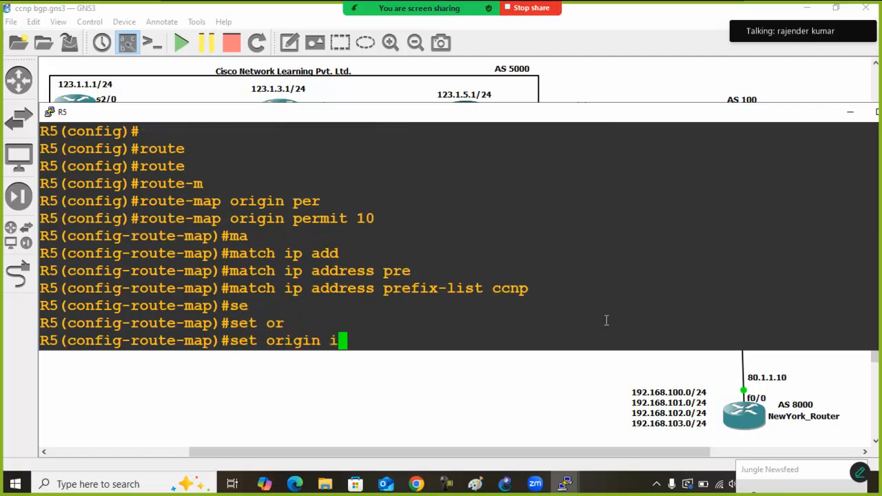
key("Tab")
key("Return")
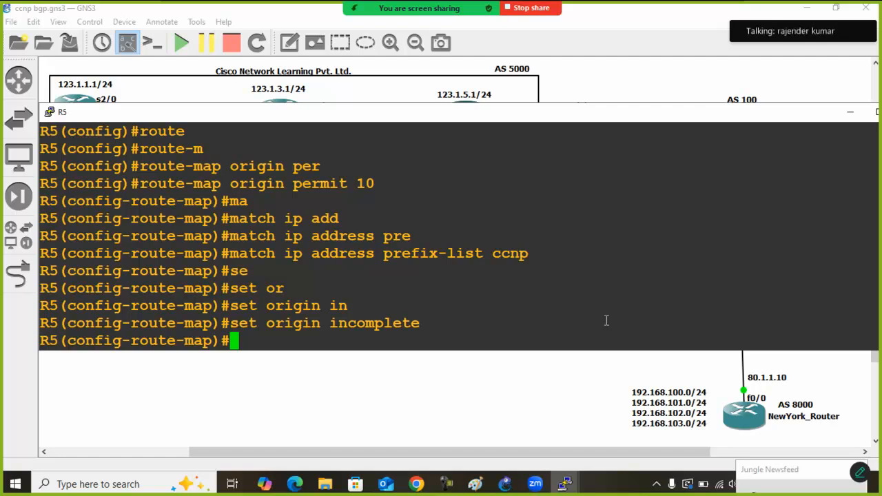
type("exit")
key("Return")
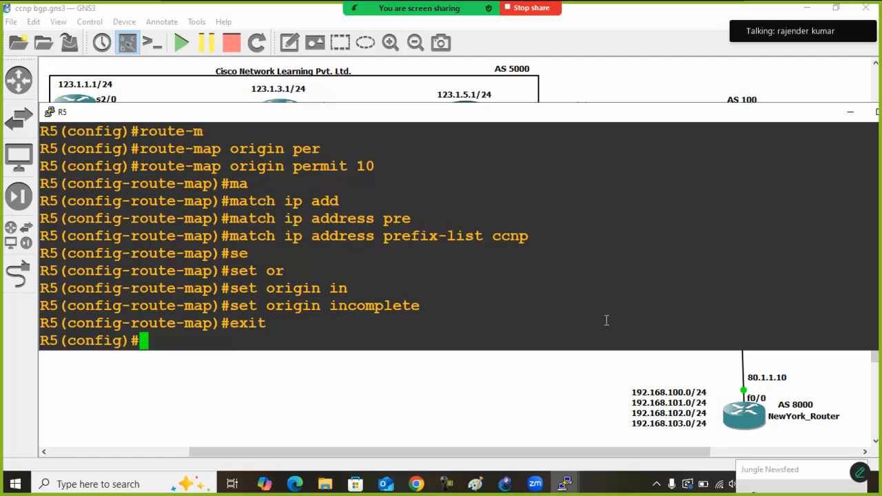
Add permit sequence 20 to the origin route map without match or set conditions, and leave route-map mode
key("Up")
key("Up")
key("Up")
key("Up")
key("Up")
key("Up")
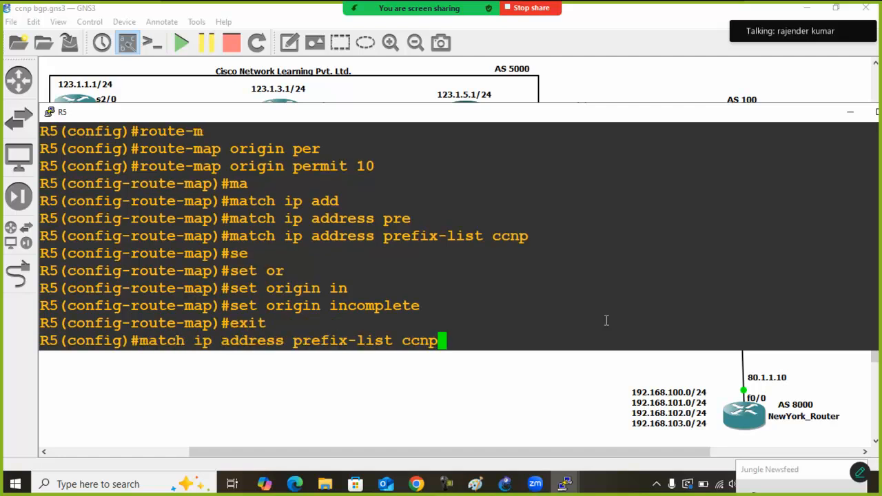
key("Up")
key("BackSpace")
key("BackSpace")
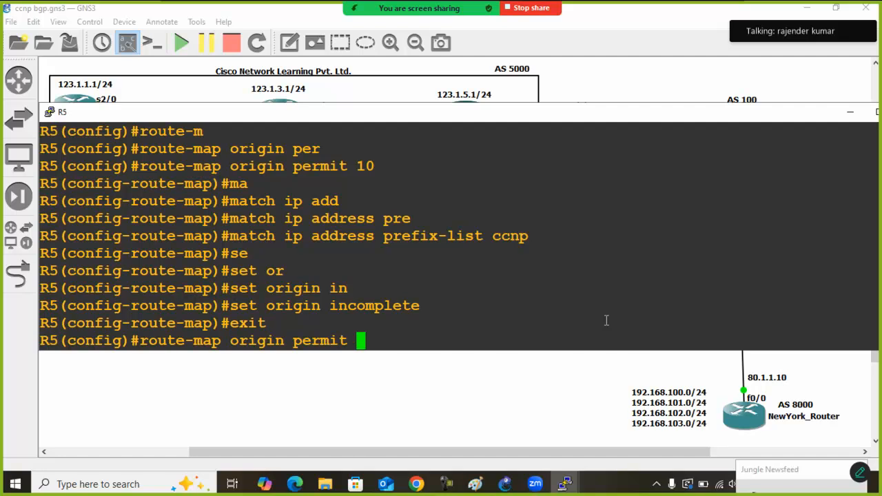
type("20")
key("Return")
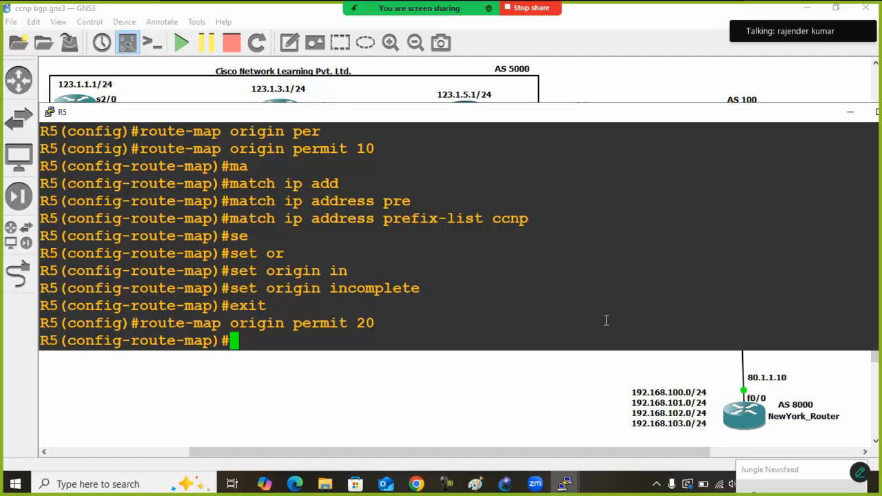
type("exit")
key("Return")
Enter the BGP router configuration for AS 5000 on R5
type("router")
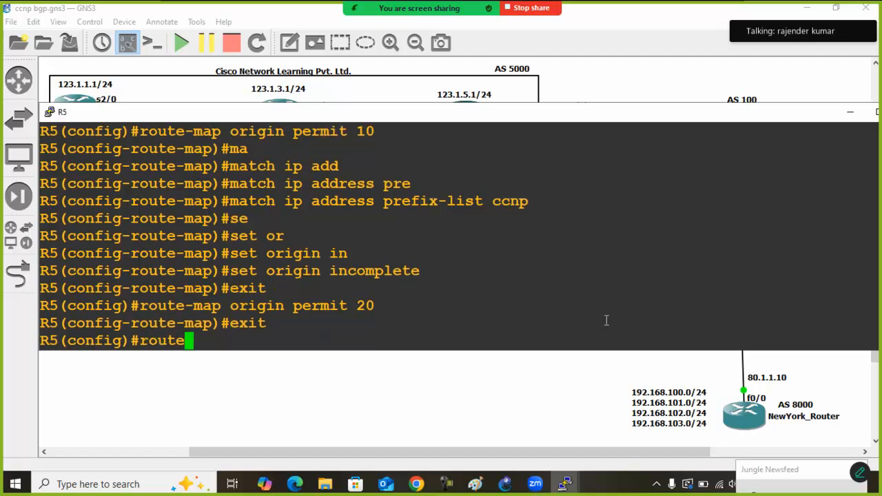
key("Tab")
type("bg")
key("Tab")
type("5000")
key("Return")
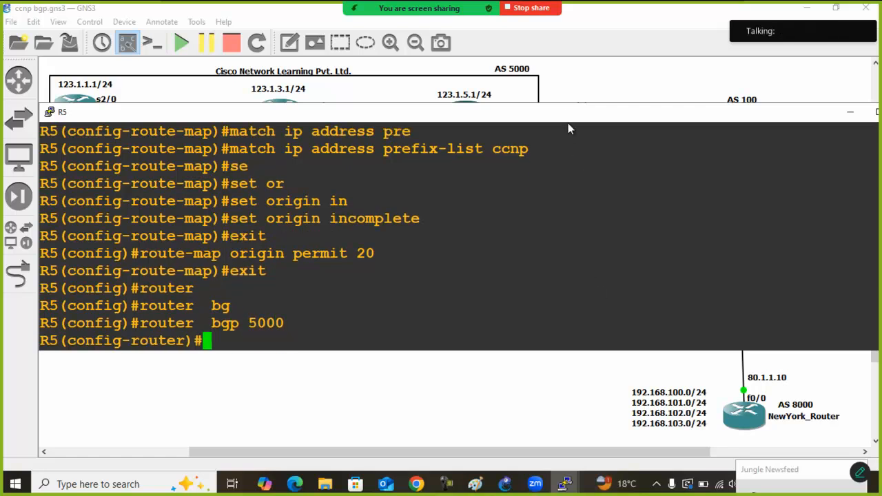
Apply the route map origin outbound to neighbor 200.105.100.1 and return to privileged EXEC mode
left_click_drag(567, 105, 568, 291)
type("nei")
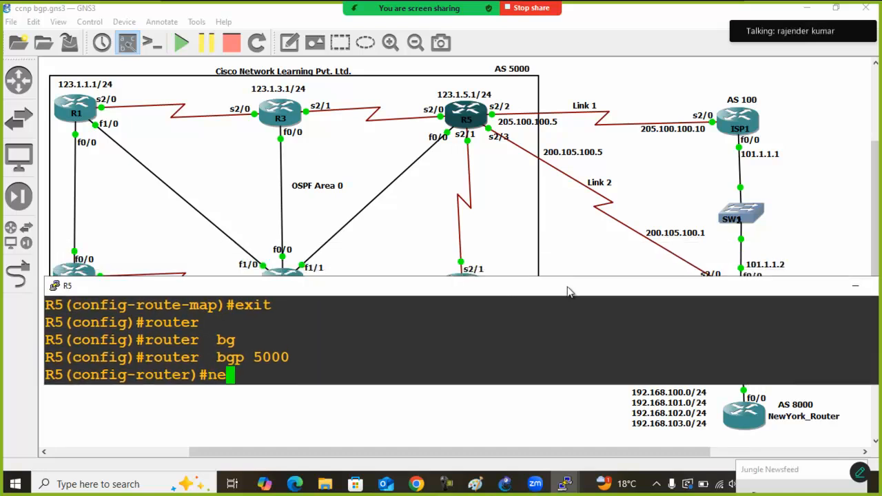
key("Tab")
type("200")
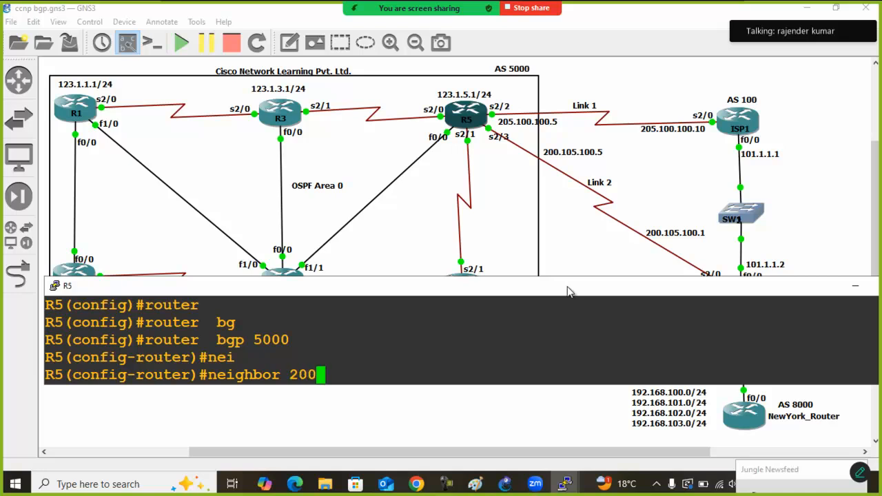
type(".105.100")
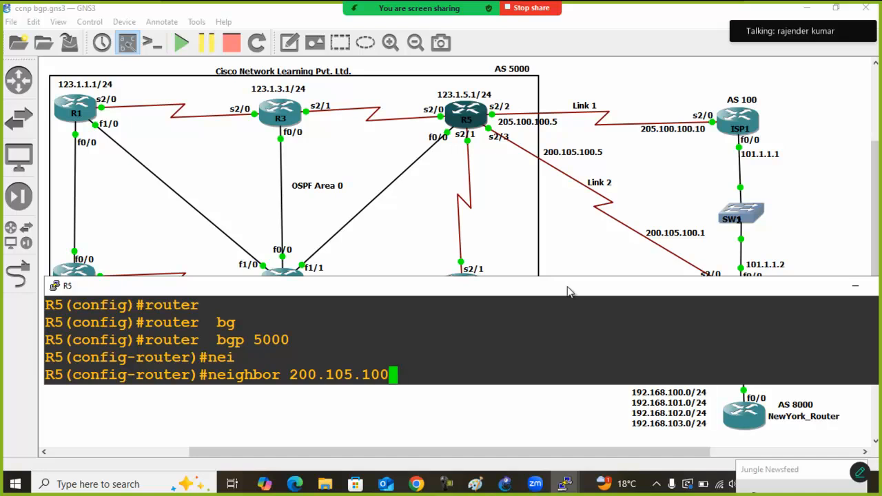
type(".1 ")
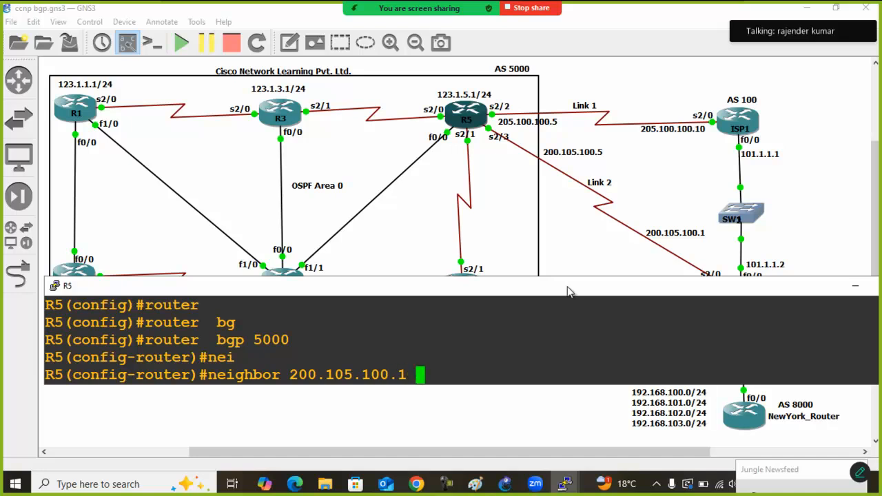
type("rou")
key("Tab")
type("m")
key("Tab")
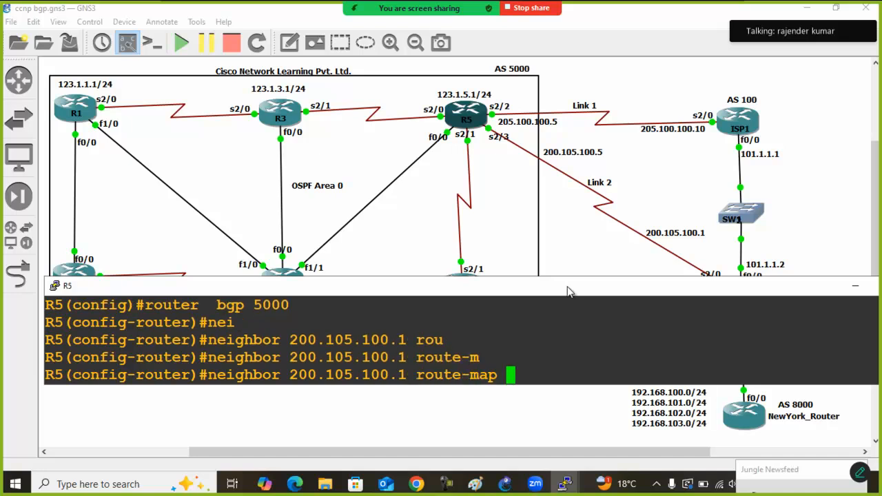
type("origi")
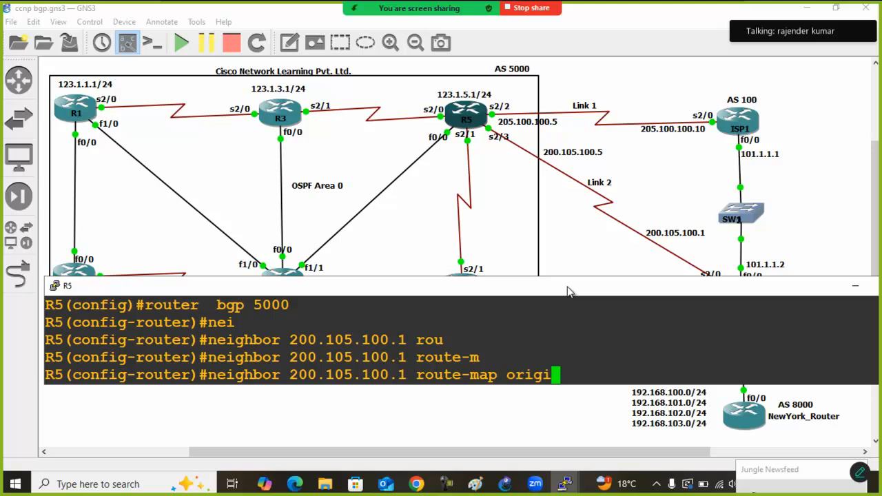
type("n ou")
key("Tab")
key("Return")
type("exit")
key("Return")
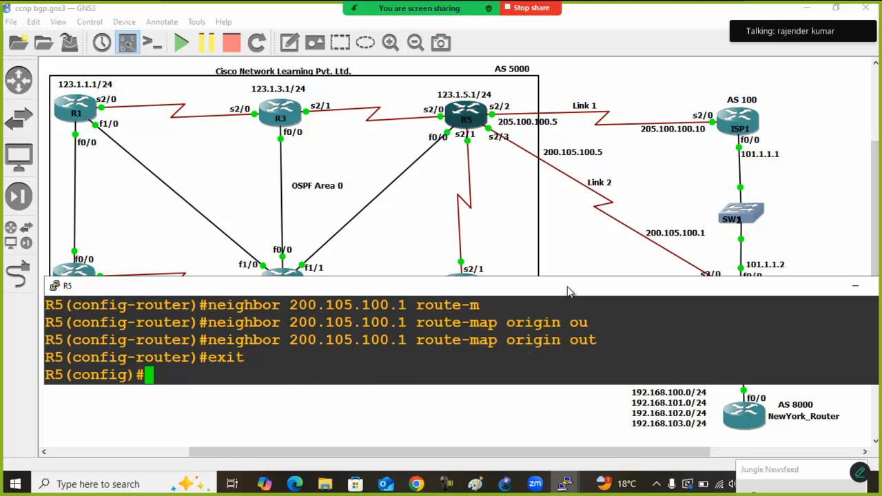
type("exit")
key("Return")
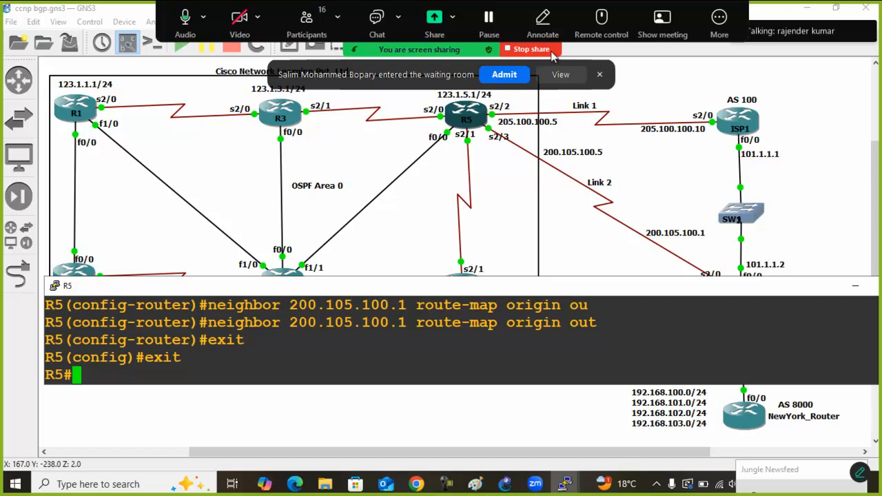
Perform an outbound soft reset of all BGP sessions on R5
left_click(503, 80)
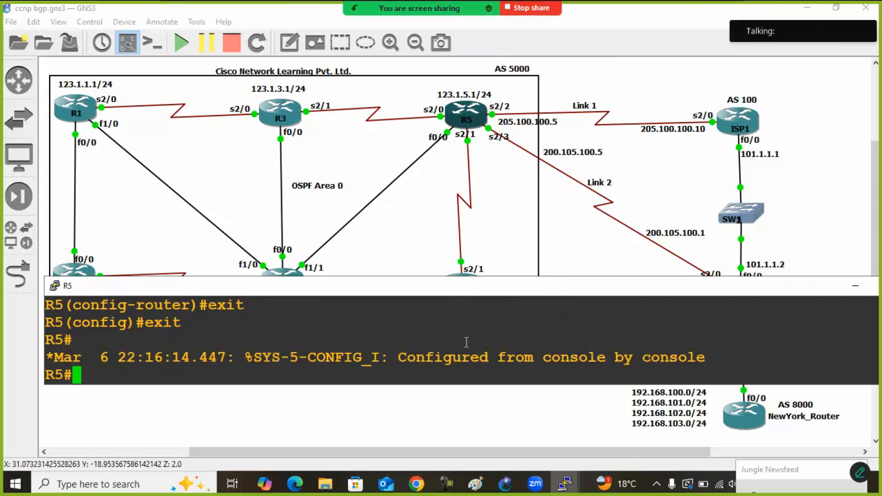
type("clear ip bg")
key("Tab")
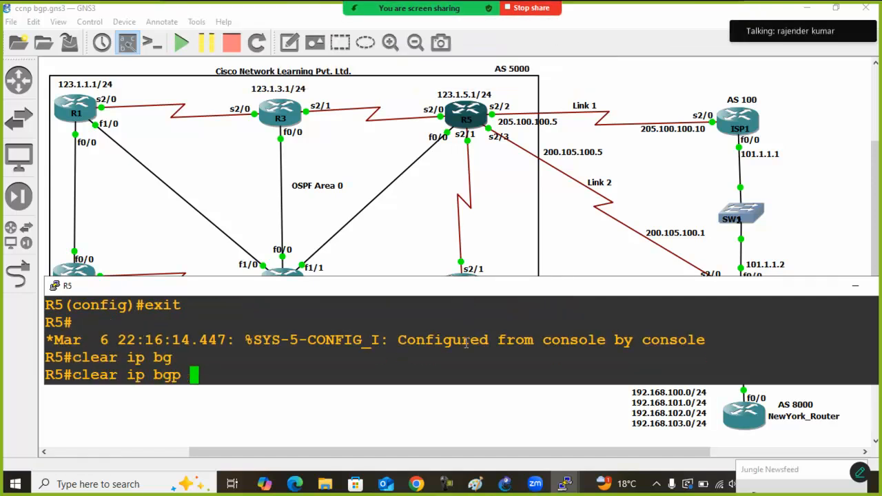
type("* soft ou")
key("Tab")
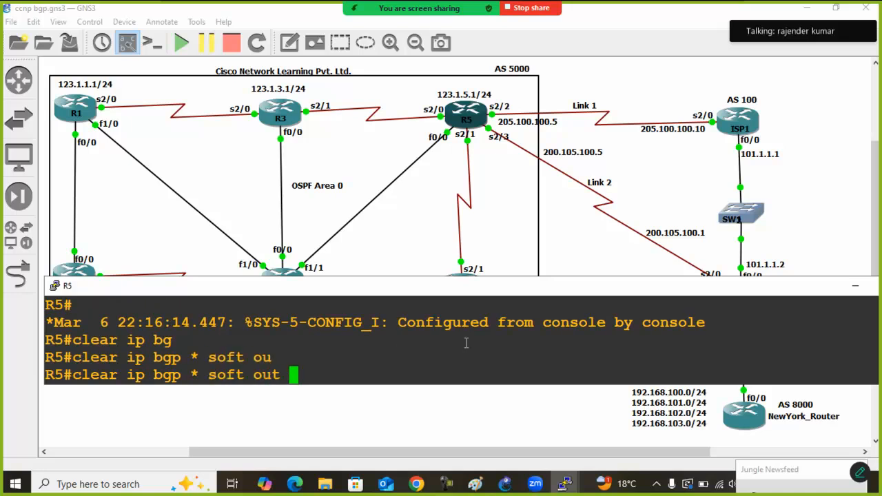
key("Return")
Switch to the ISP2 console and display its BGP table in a maximized window
left_click(523, 179)
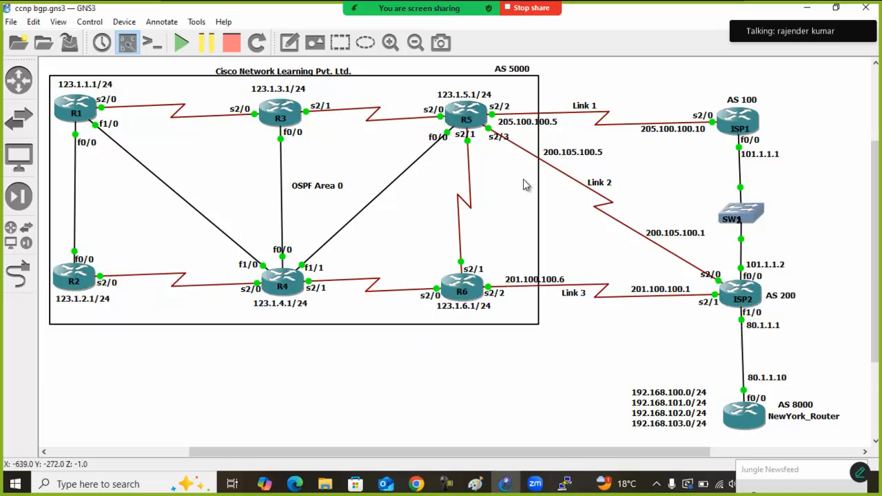
left_click_drag(615, 147, 526, 219)
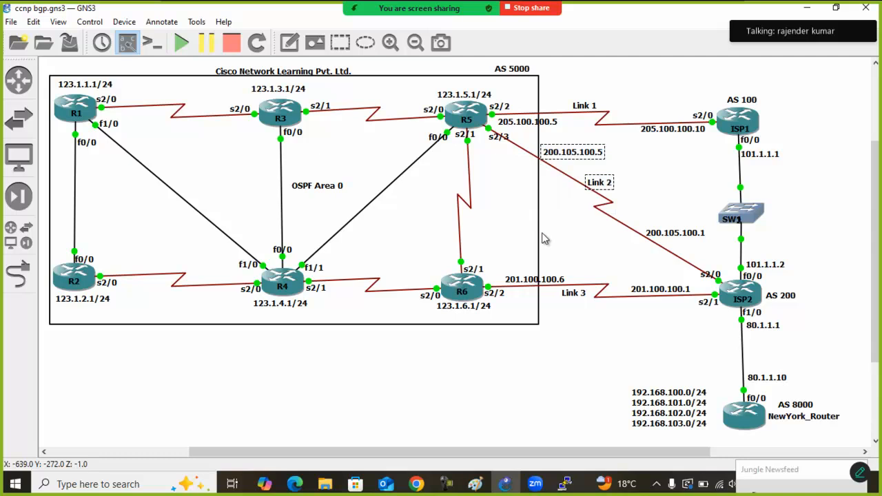
left_click(599, 359)
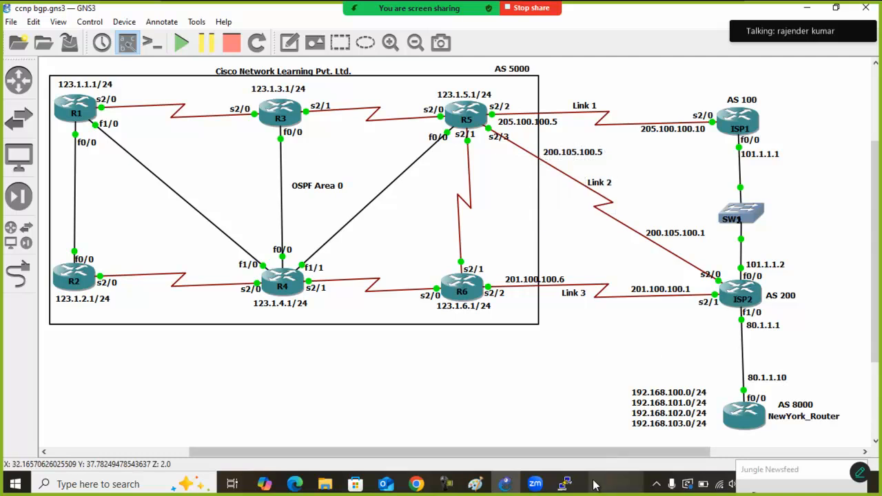
left_click_drag(804, 269, 689, 338)
mouse_move(564, 484)
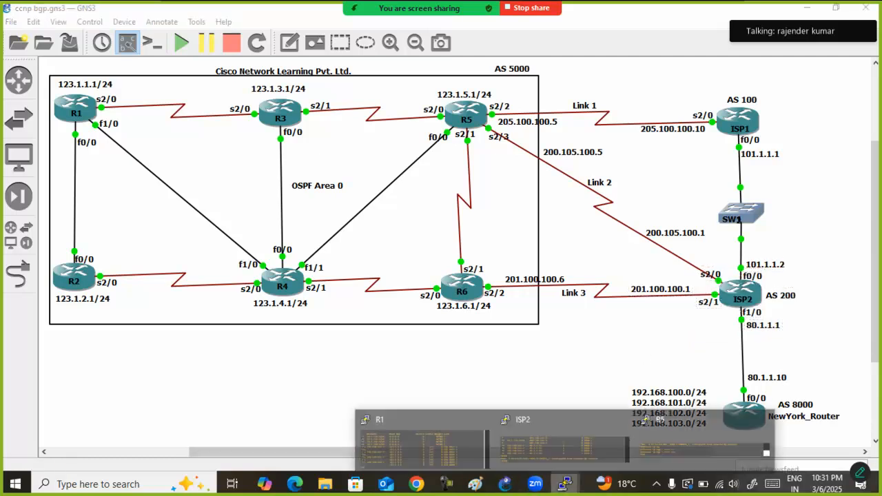
left_click(560, 438)
type("show ip bgp")
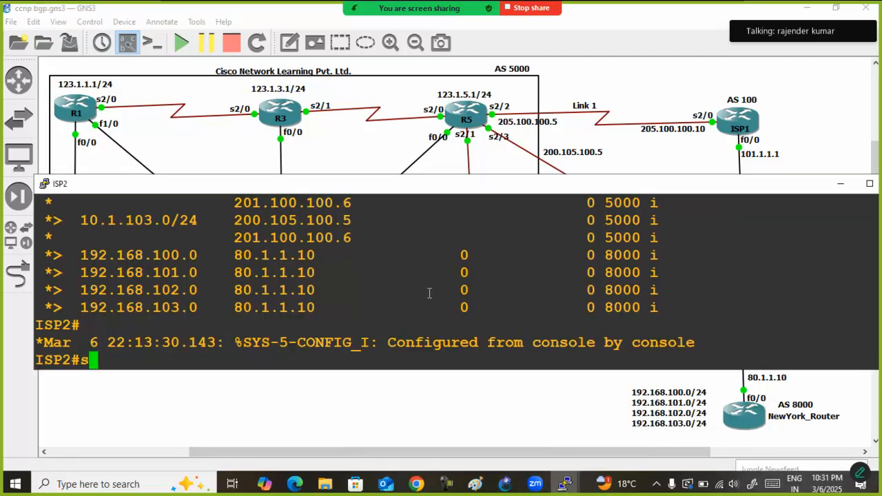
key("Return")
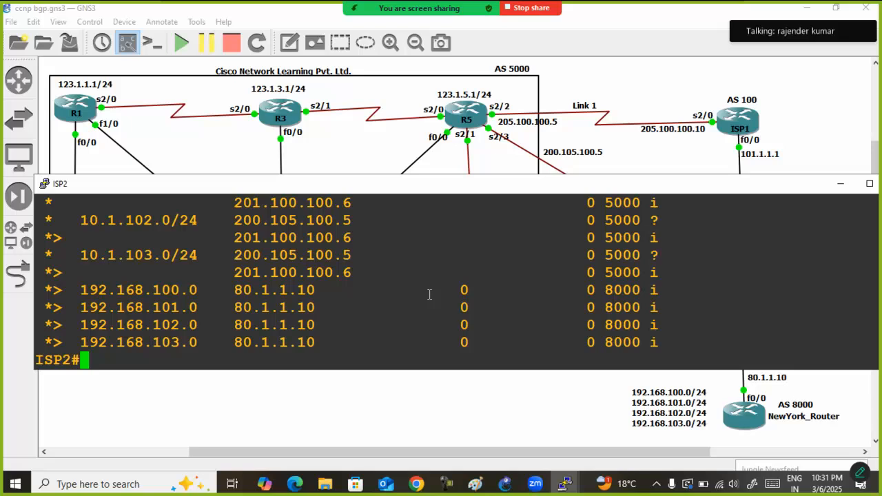
double_click(346, 183)
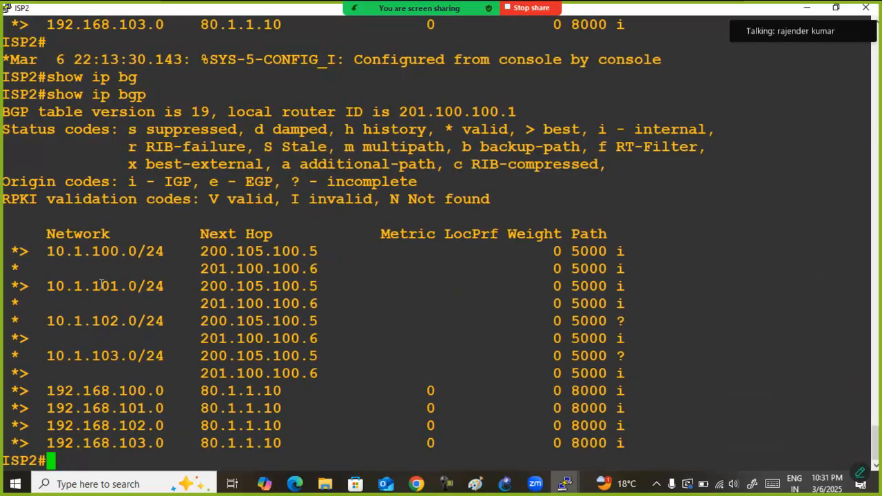
Examine the next hops and best-path markers for 10.1.100.0/24 and 10.1.101.0/24 in ISP2's BGP table
left_click_drag(12, 252, 319, 269)
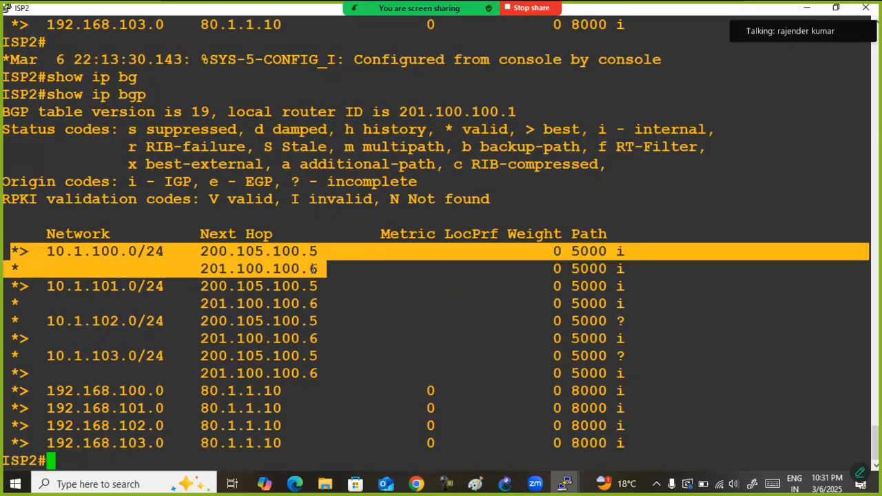
left_click(65, 255)
left_click_drag(9, 253, 343, 267)
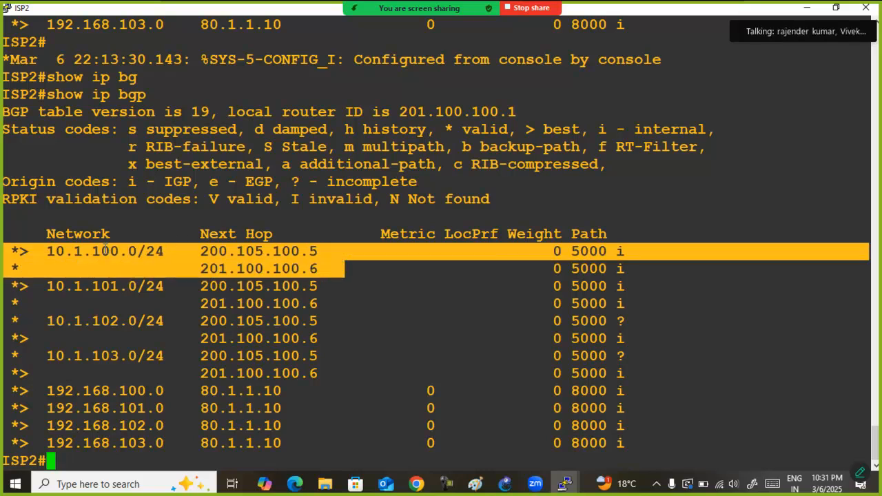
left_click_drag(11, 253, 335, 252)
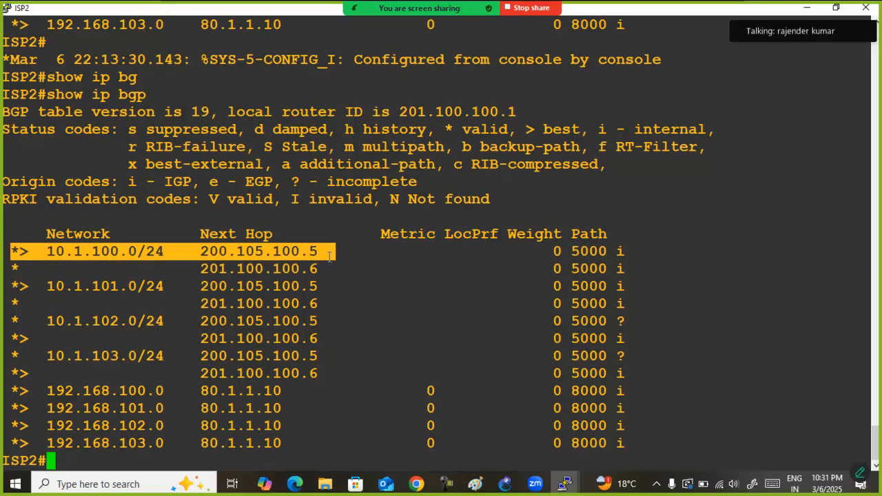
left_click_drag(6, 284, 343, 306)
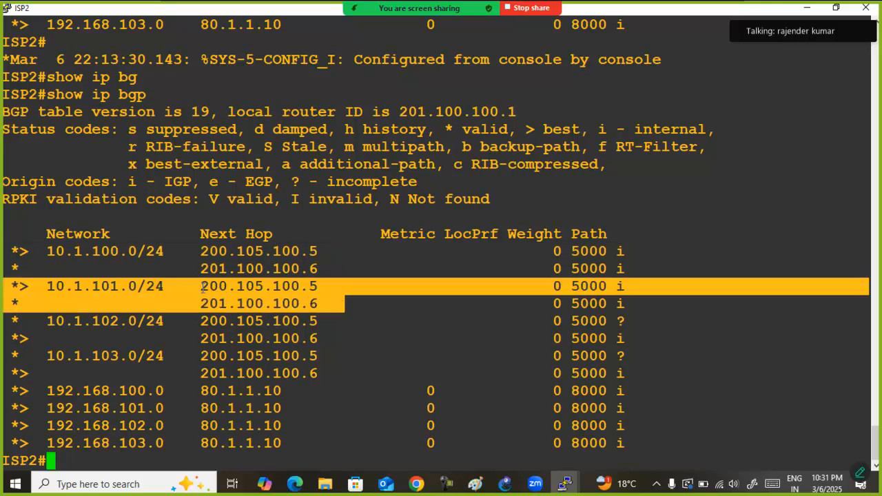
Examine the next hops, origin codes and best-path markers for 10.1.102.0/24 and 10.1.103.0/24 in ISP2's BGP table
left_click_drag(14, 285, 331, 284)
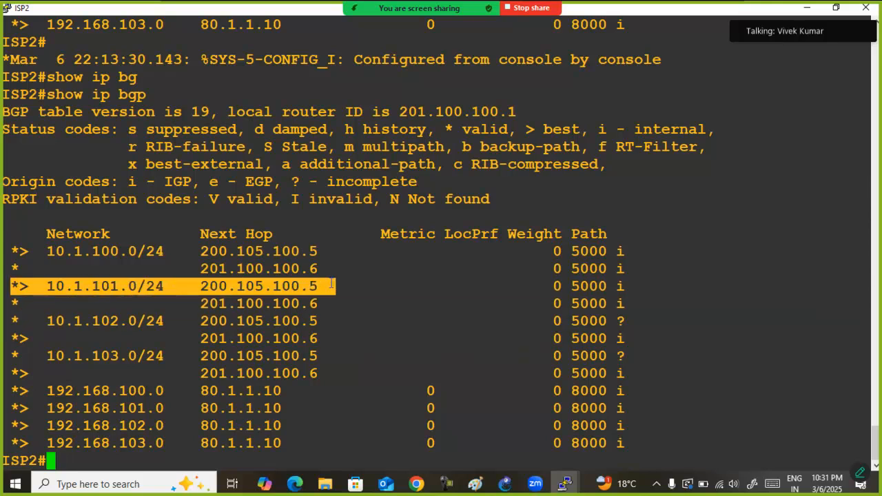
left_click_drag(14, 321, 372, 343)
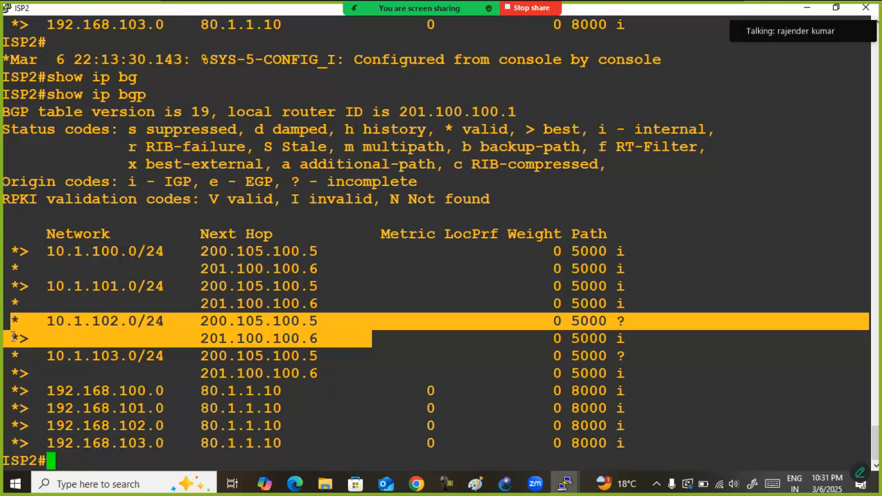
left_click_drag(14, 338, 327, 342)
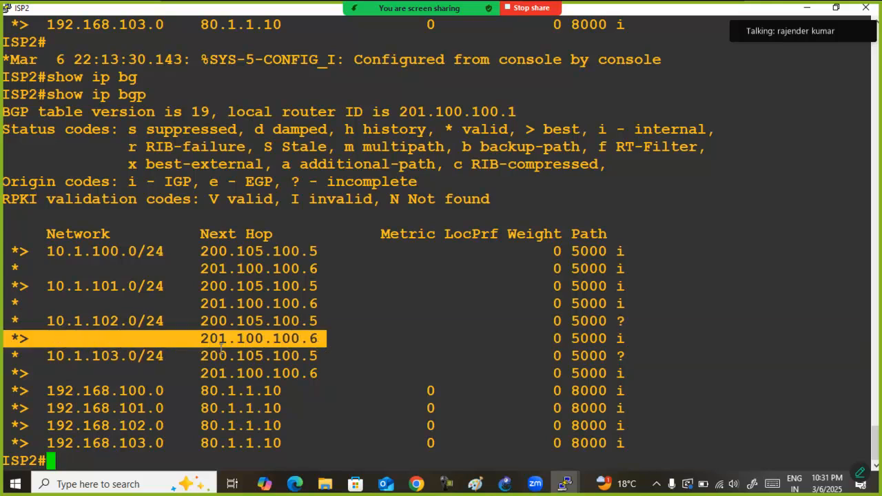
left_click_drag(6, 355, 343, 366)
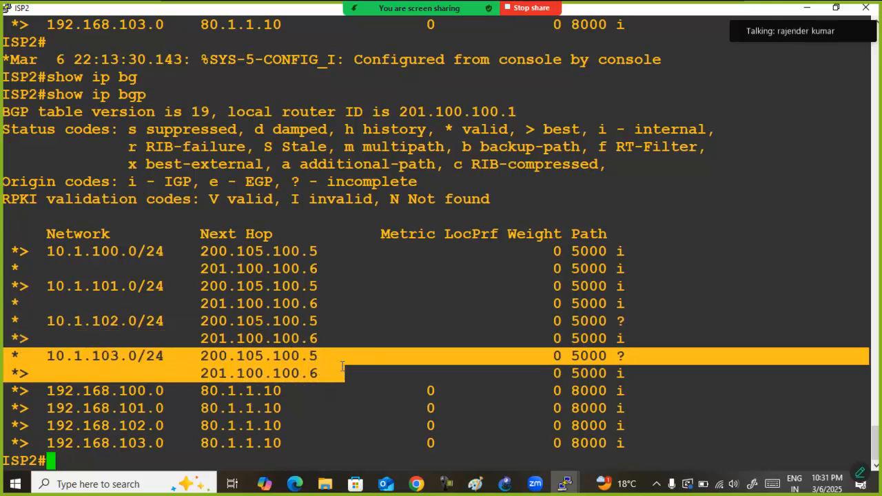
left_click_drag(14, 373, 330, 374)
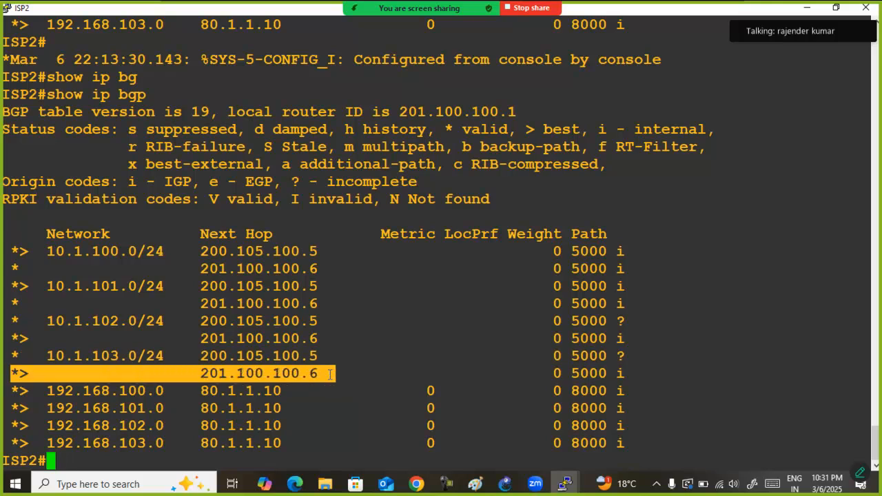
Display only the BGP-learned routes in ISP2's routing table with show ip route bgp
type("show ip route")
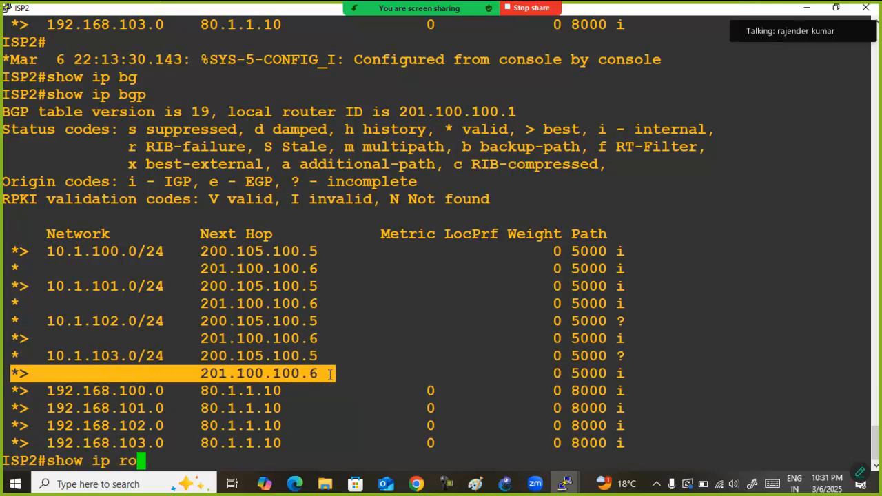
key("Return")
key("Up")
type("bg")
key("Tab")
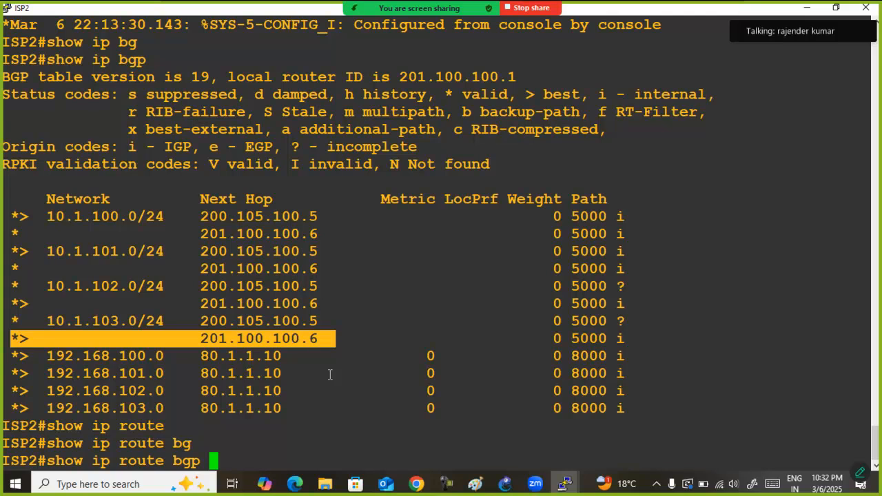
key("Return")
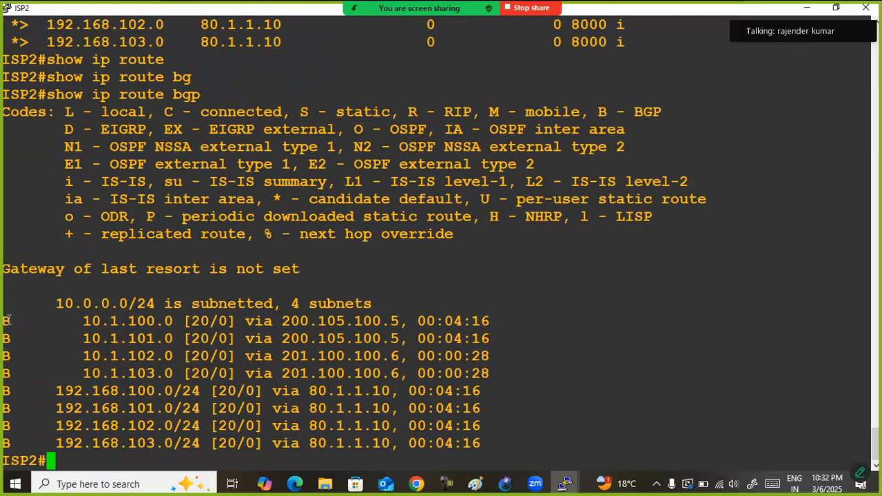
Compare the next hops of the 10.1.100.0 and 10.1.101.0 routes with those of 10.1.102.0 and 10.1.103.0
left_click_drag(7, 321, 164, 321)
left_click_drag(499, 342, 3, 314)
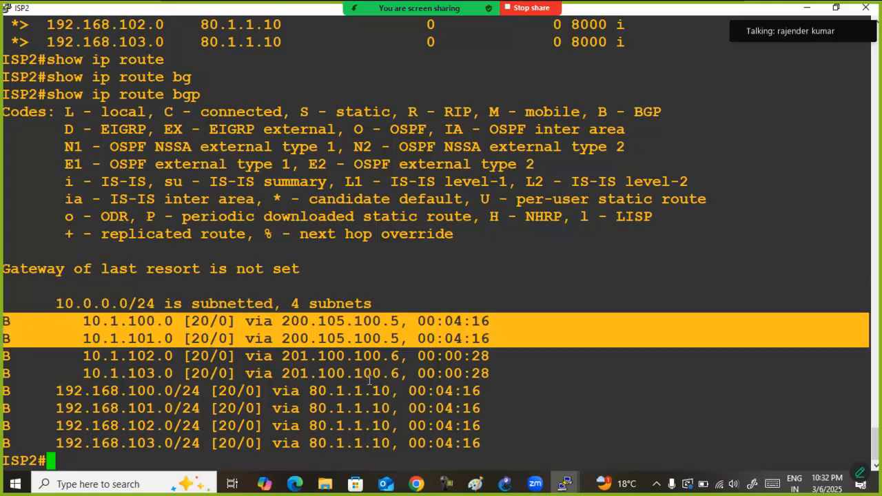
left_click_drag(501, 374, 1, 358)
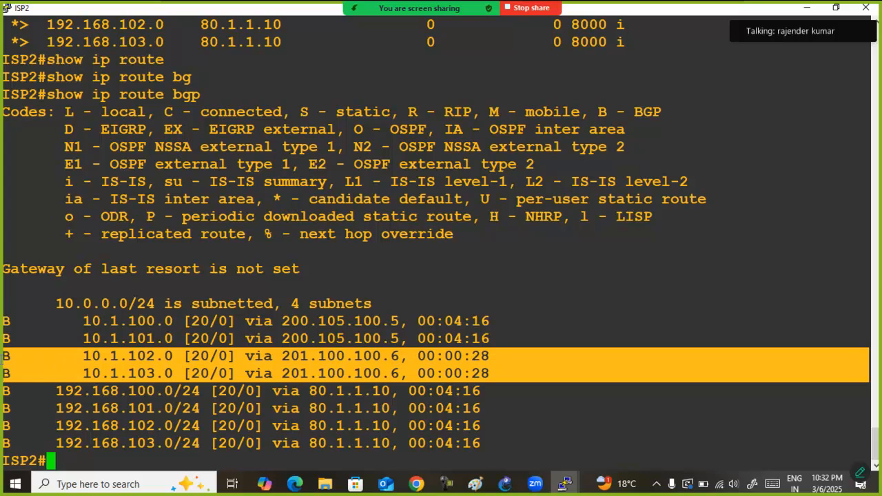
Return to the GNS3 topology and trace the return paths from NewYork_Router through ISP2 over Link 2 and Link 3 towards AS 5000
double_click(231, 9)
left_click(246, 144)
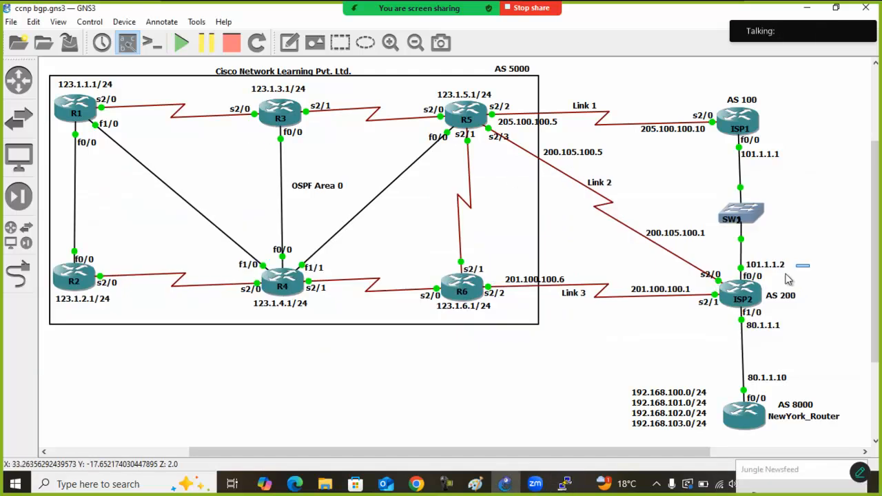
left_click_drag(810, 264, 689, 336)
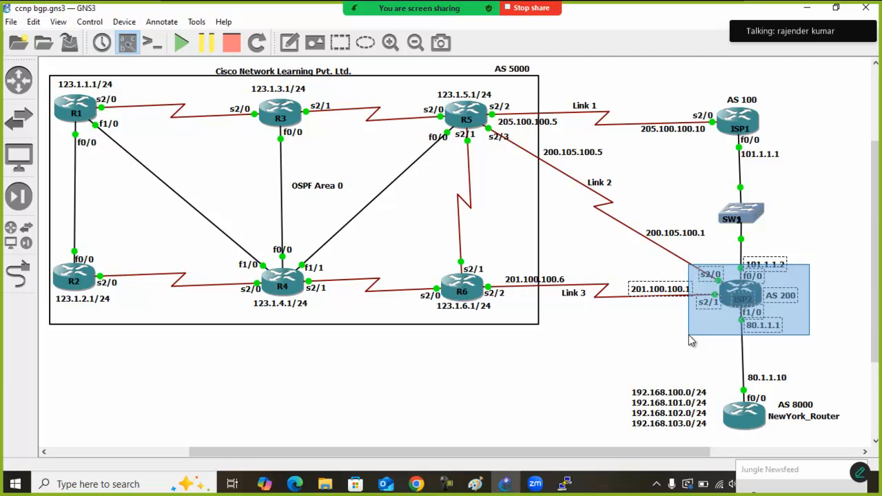
left_click_drag(689, 336, 689, 336)
left_click(690, 336)
left_click_drag(98, 63, 47, 134)
left_click_drag(611, 383, 718, 450)
left_click_drag(828, 374, 708, 460)
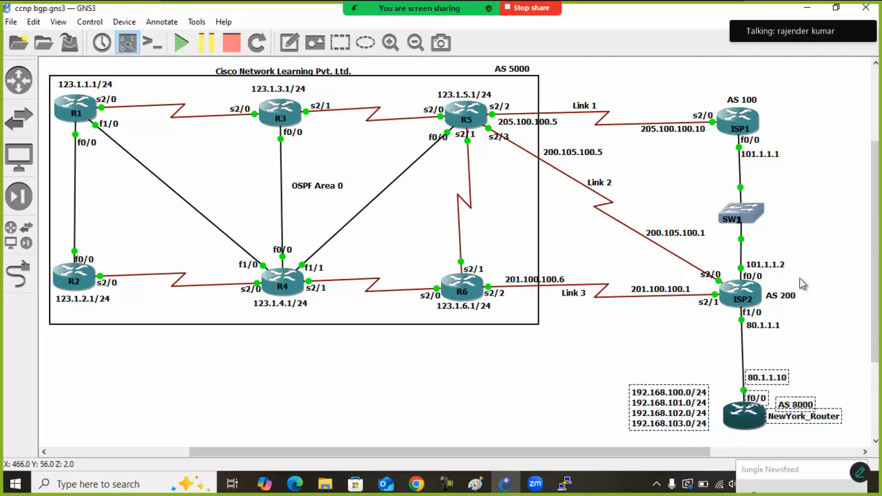
left_click(738, 293)
left_click_drag(666, 168, 561, 212)
left_click_drag(663, 327, 536, 268)
left_click(522, 358)
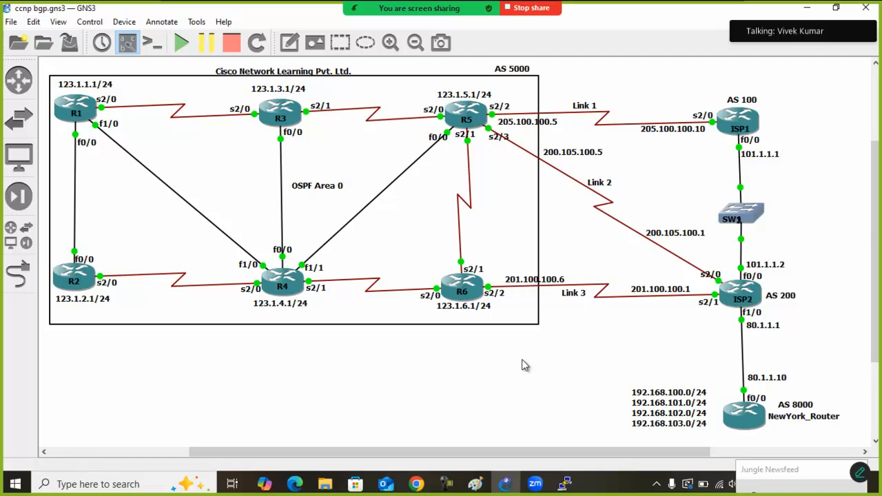